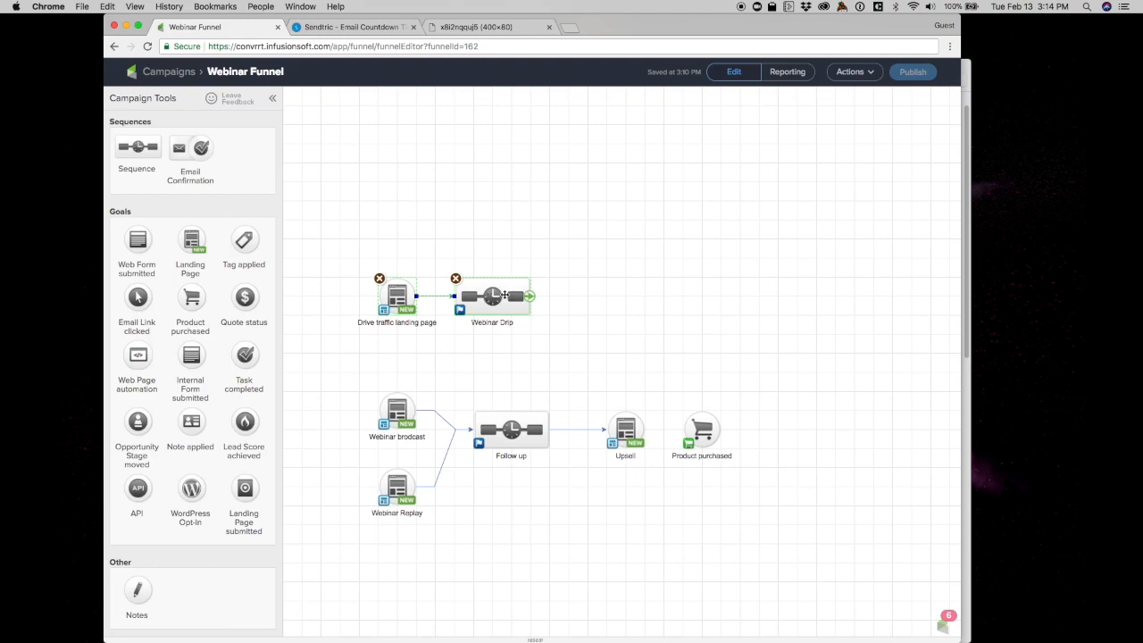
Switch to Preview and examine the webinar-funnel.jpg diagram from the registration page down to the broadcast and replay pages.
key("ctrl+Up")
left_click(855, 266)
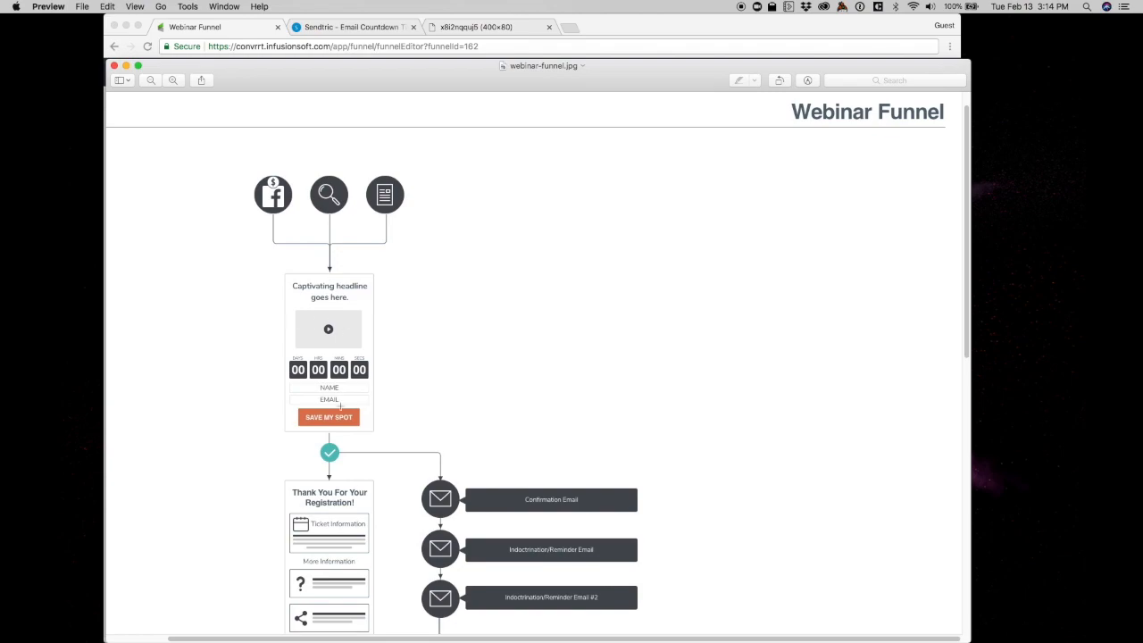
scroll(332, 369, "down", 5)
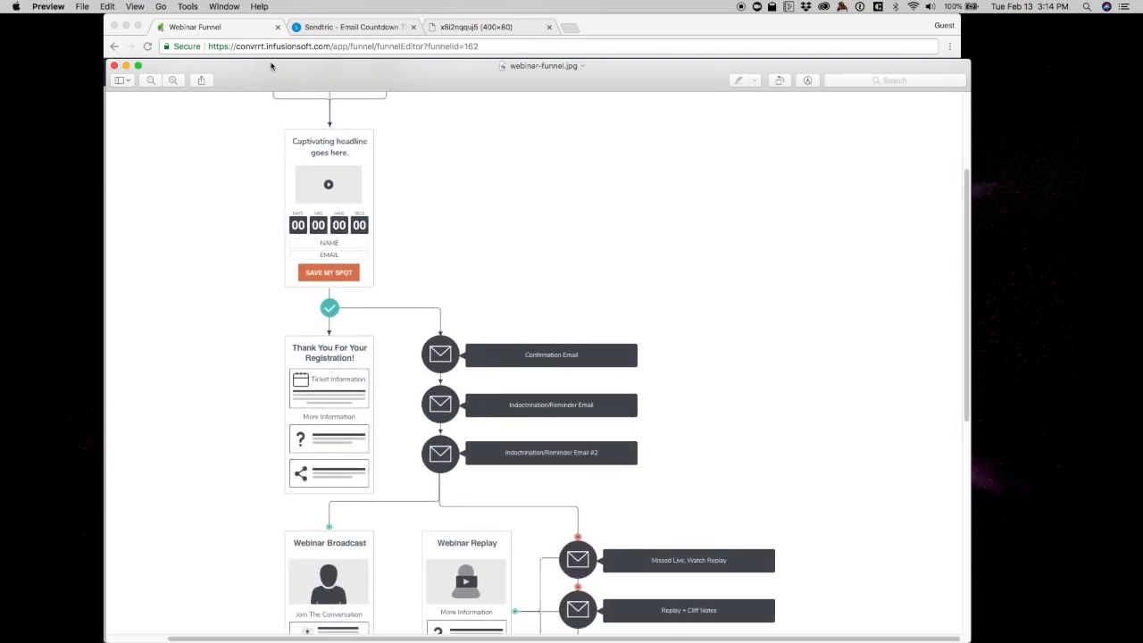
left_click(217, 29)
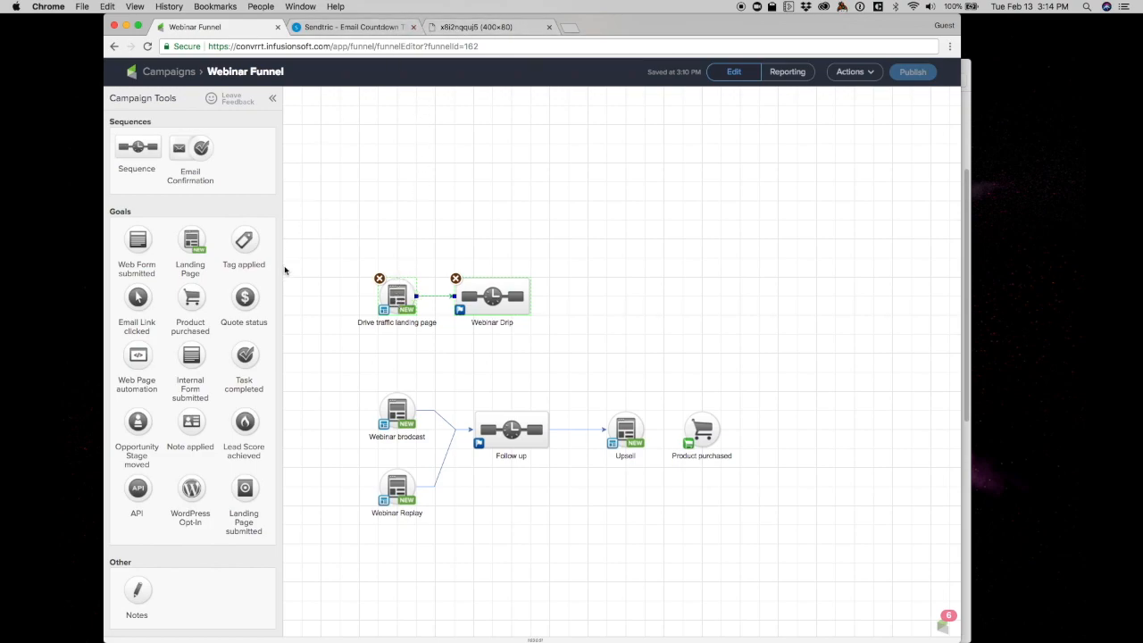
Switch to the Sendtric site to review the timer's end date and image URL, and view the generated countdown image.
left_click(367, 28)
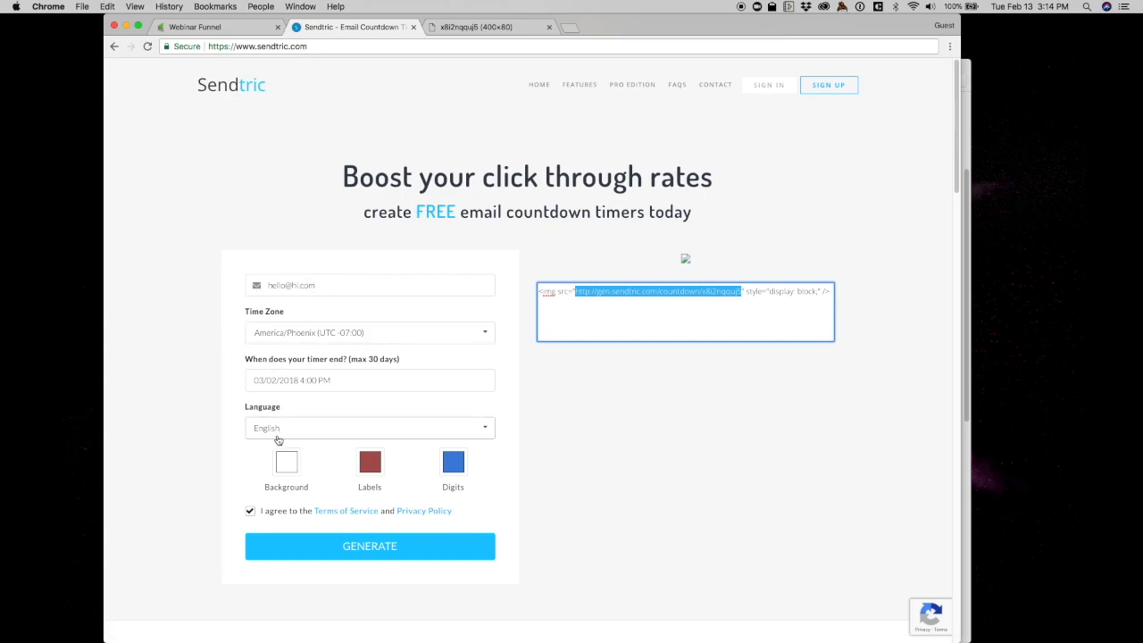
left_click(289, 382)
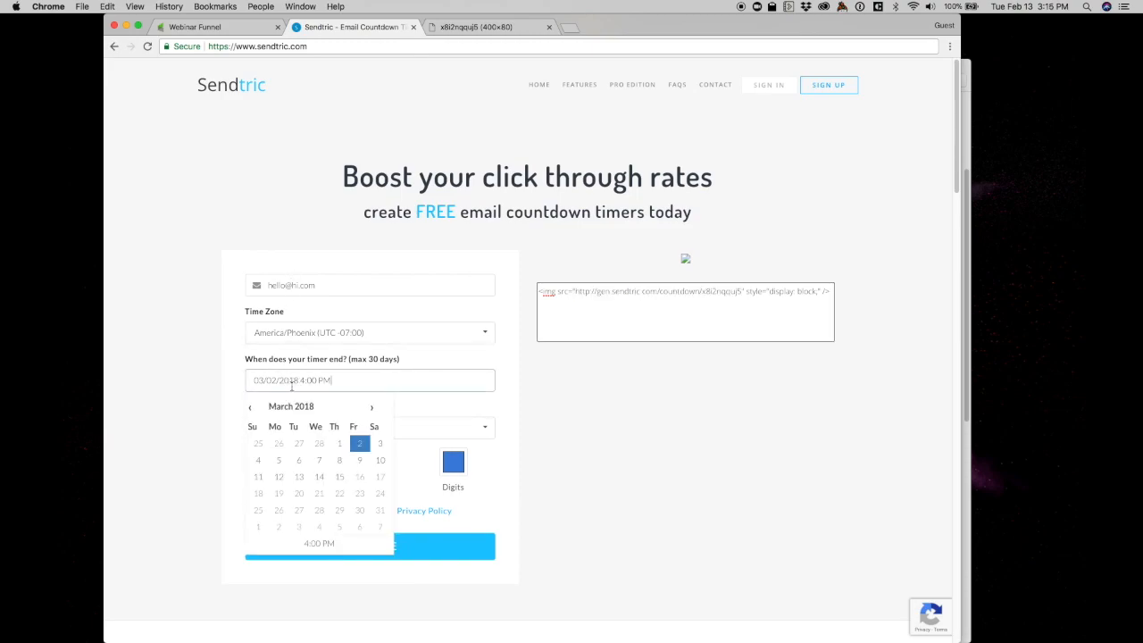
left_click(233, 370)
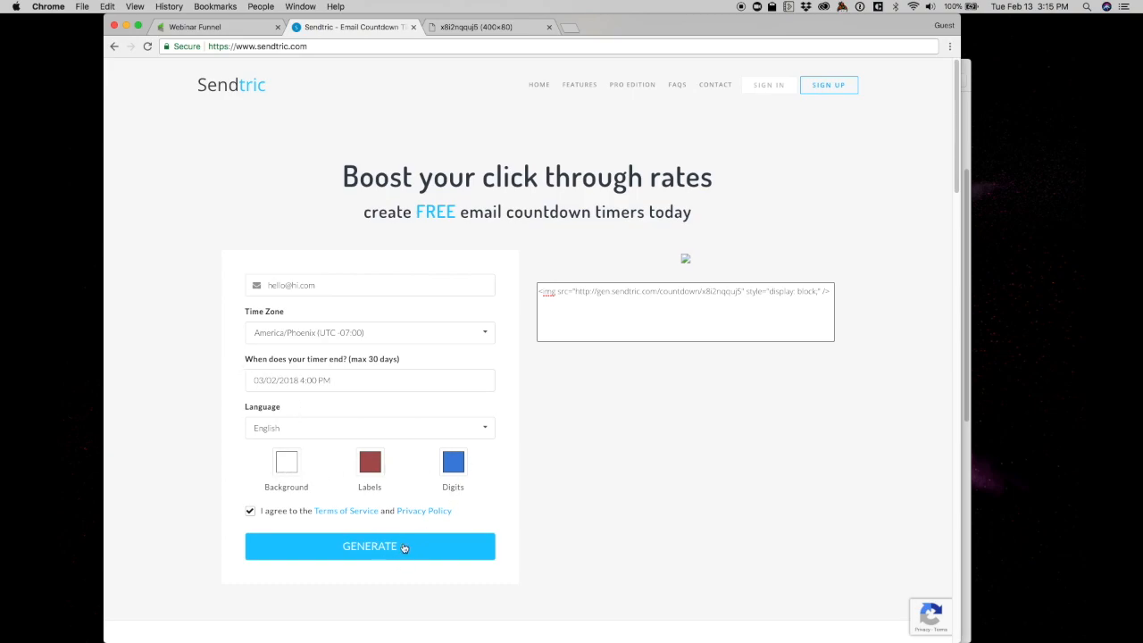
left_click_drag(576, 292, 741, 291)
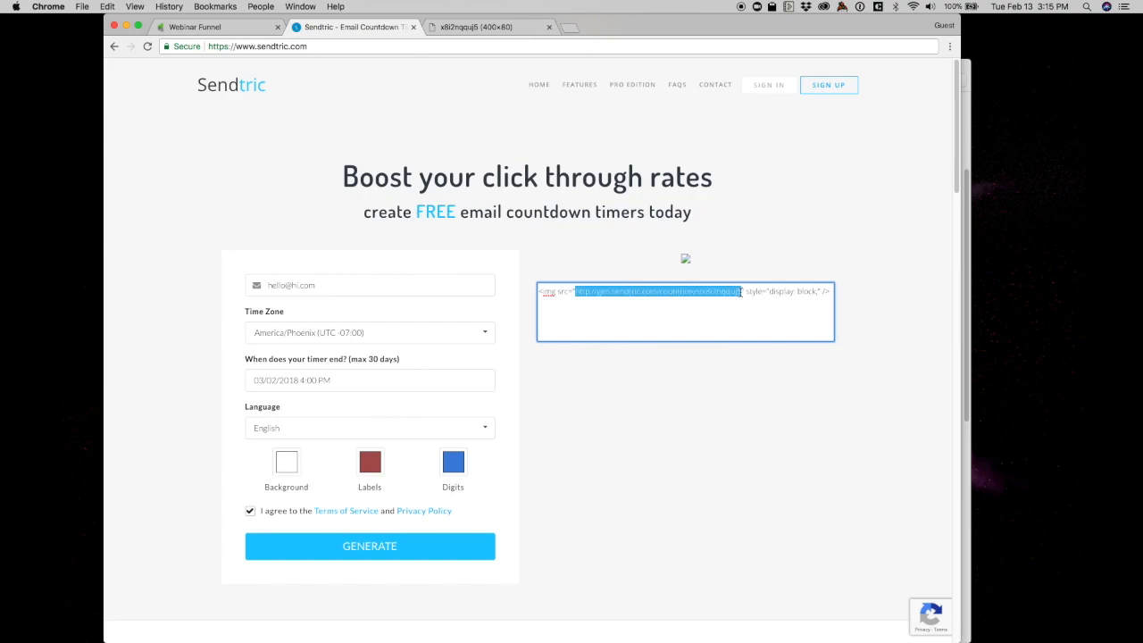
left_click(485, 27)
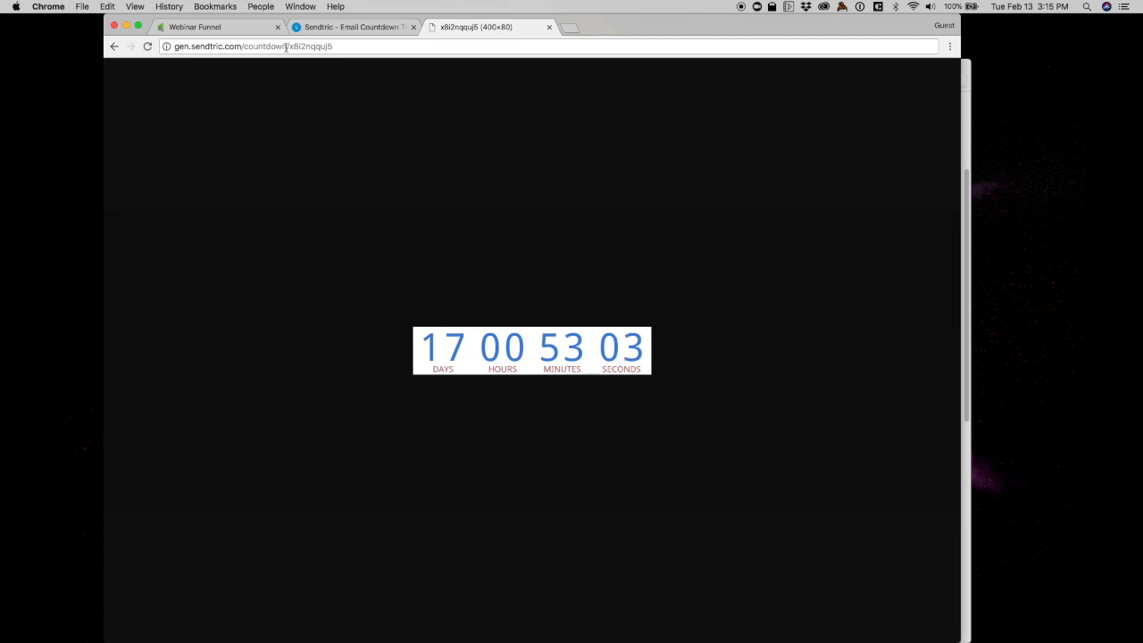
Return to the Webinar Funnel campaign and open its "Drive traffic landing page" goal for setup.
left_click(237, 33)
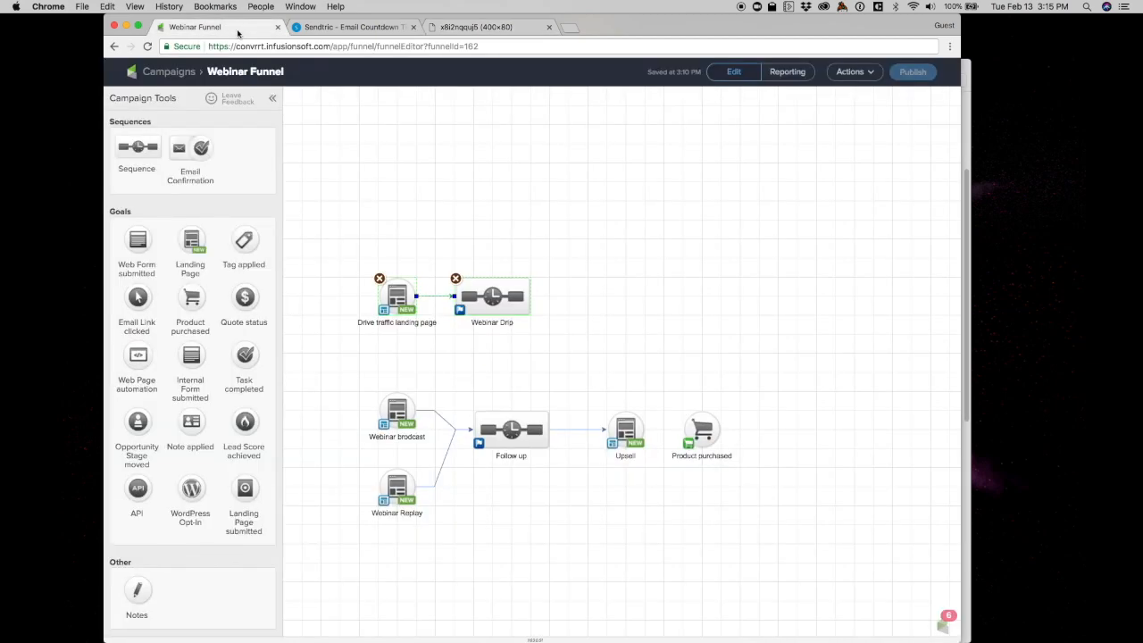
left_click(411, 183)
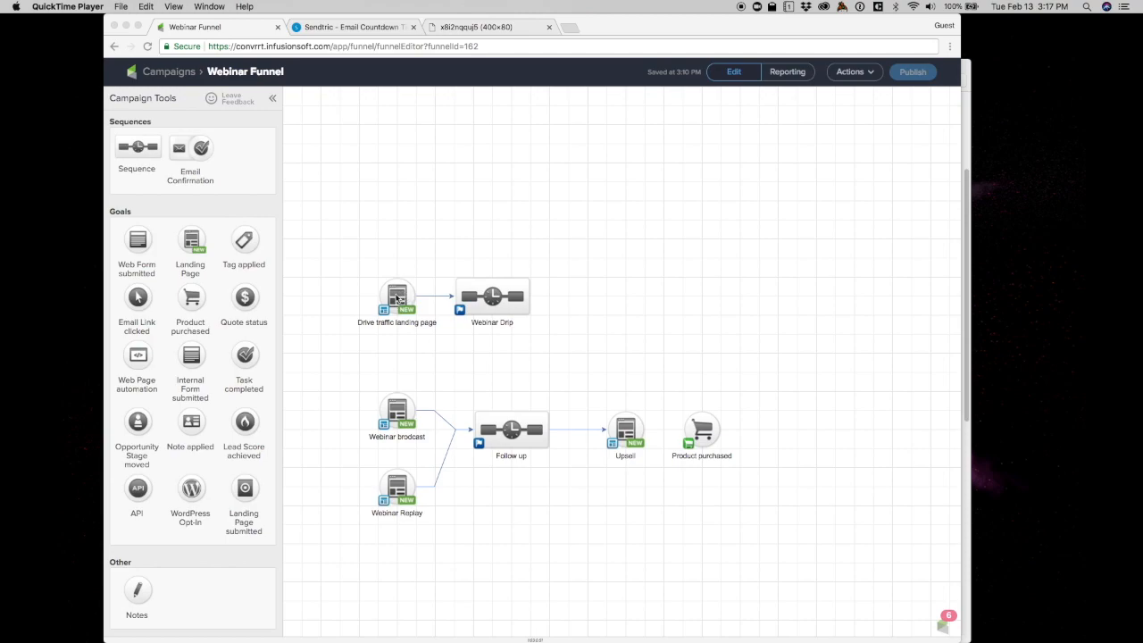
left_click(397, 299)
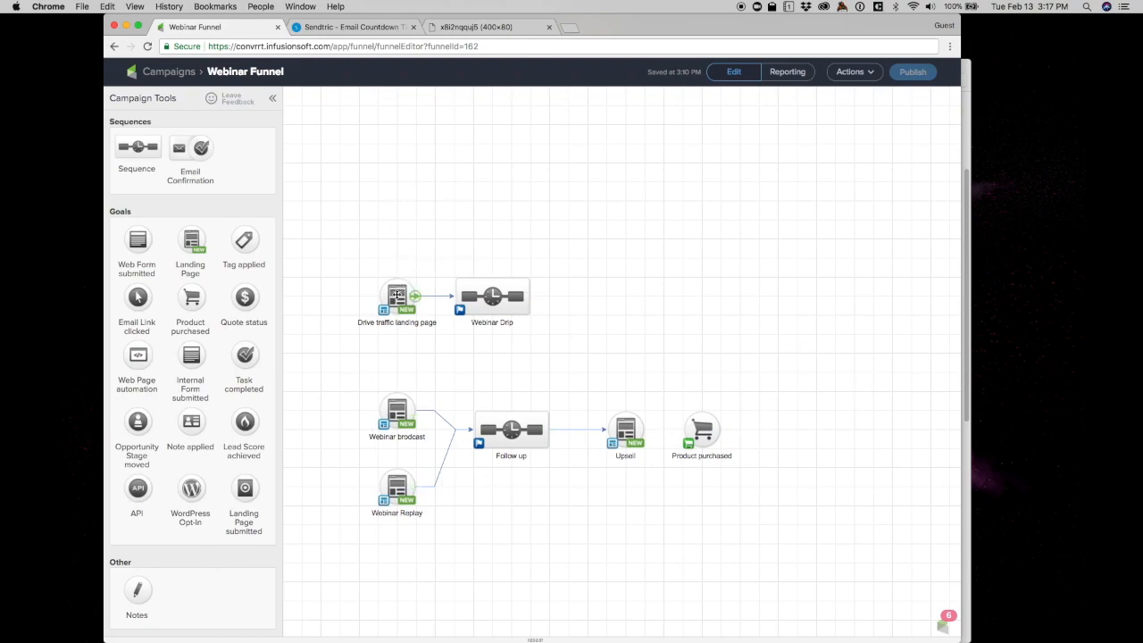
left_click(396, 294)
double_click(396, 294)
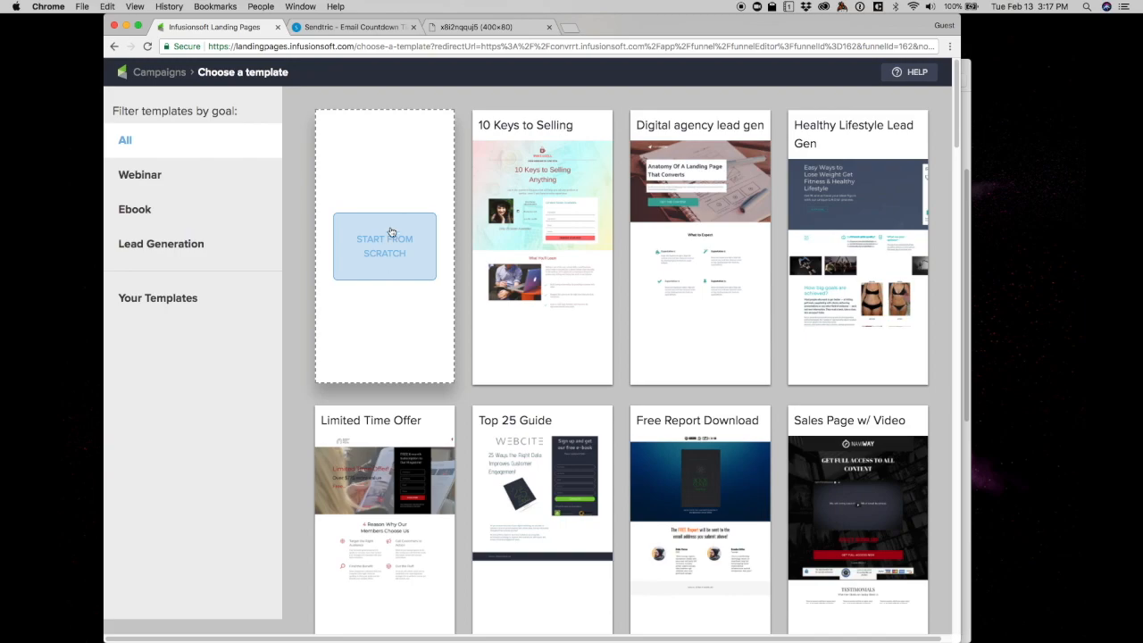
Preview the "Mini Squeeze Video Sales Page" template and use it for the landing page.
scroll(452, 364, "down", 6)
scroll(452, 364, "down", 5)
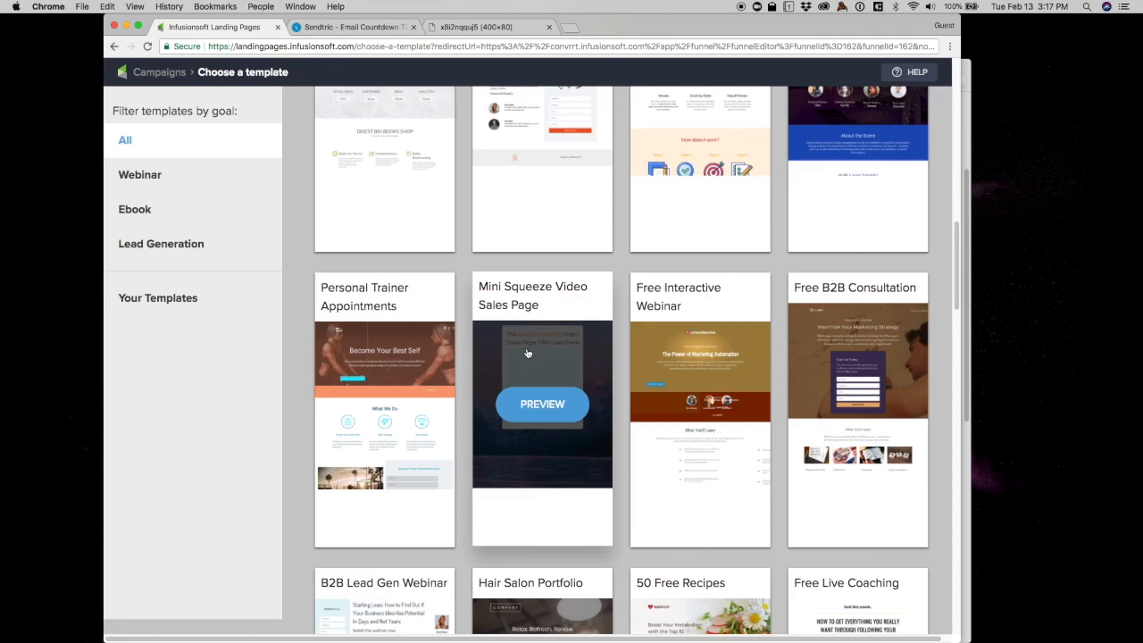
left_click(545, 405)
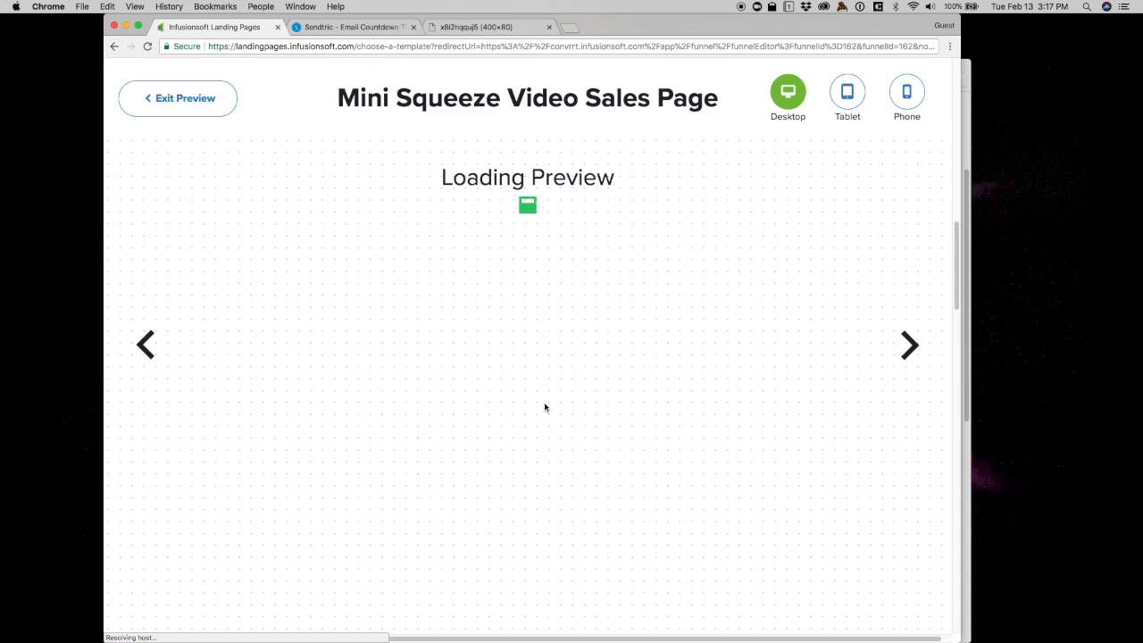
scroll(544, 407, "down", 3)
scroll(545, 407, "down", 2)
scroll(544, 407, "up", 5)
scroll(544, 406, "down", 2)
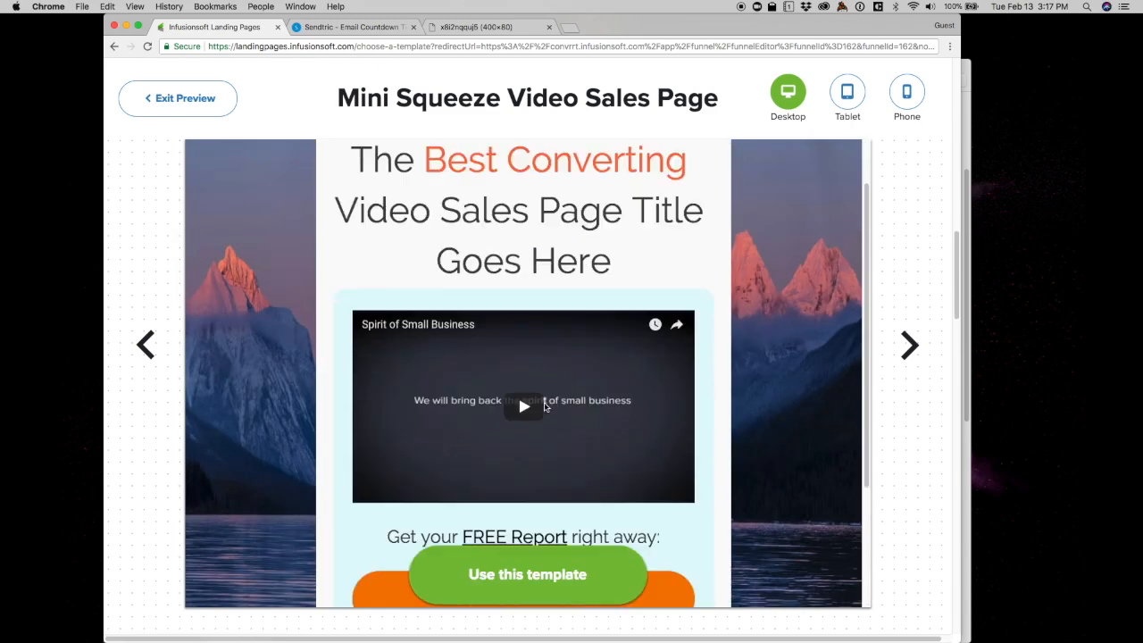
scroll(545, 406, "down", 3)
scroll(544, 406, "up", 4)
scroll(545, 406, "down", 1)
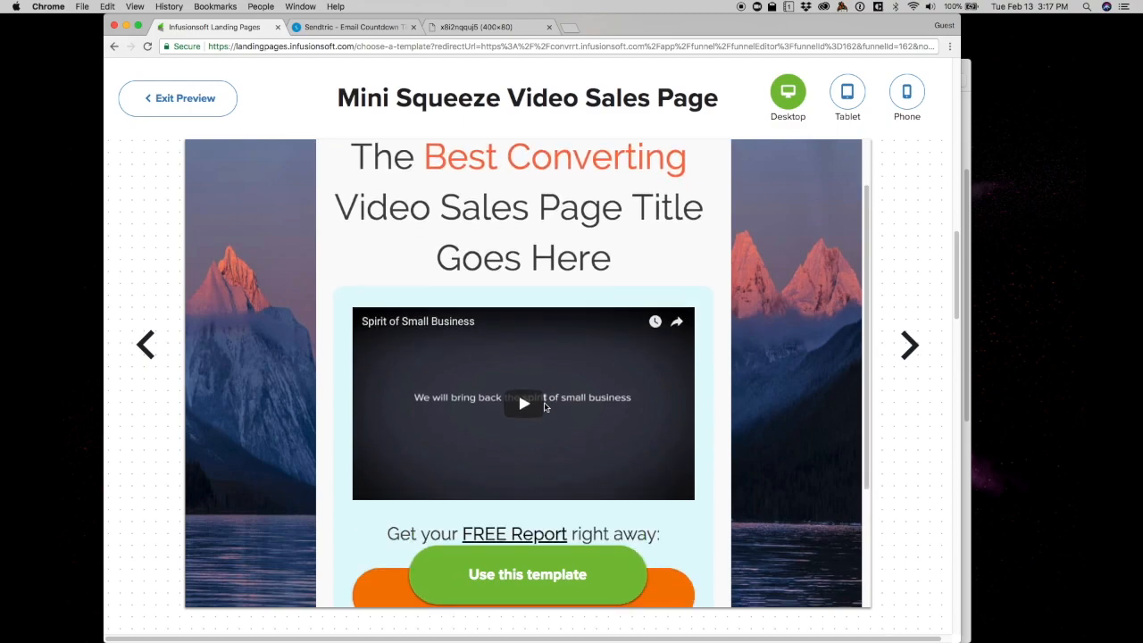
scroll(544, 407, "down", 3)
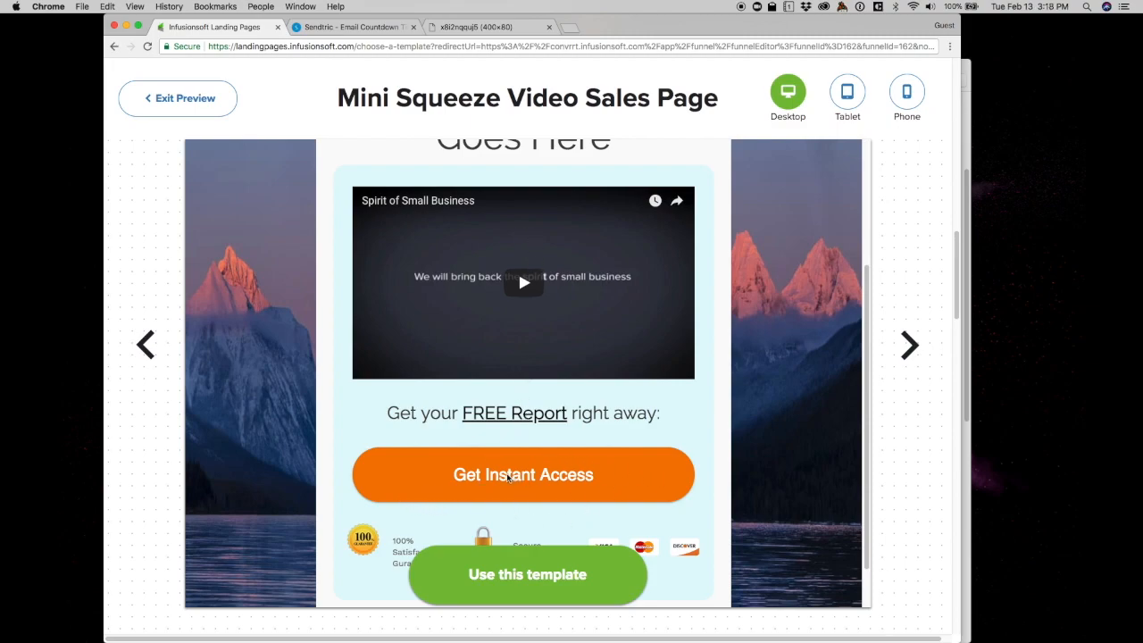
scroll(506, 471, "down", 2)
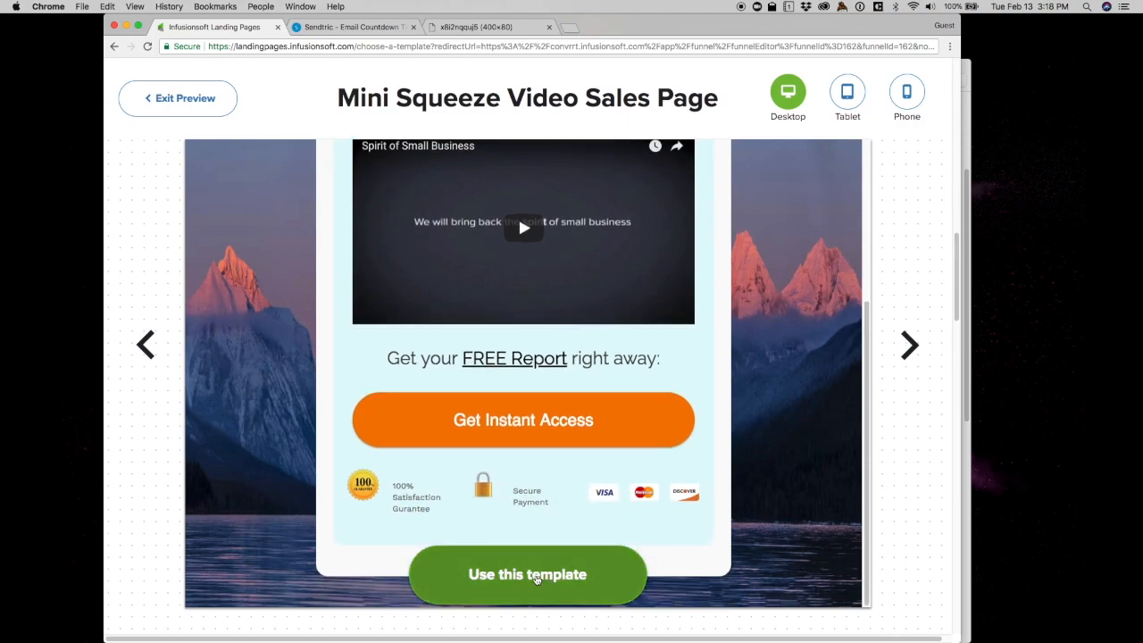
left_click(534, 576)
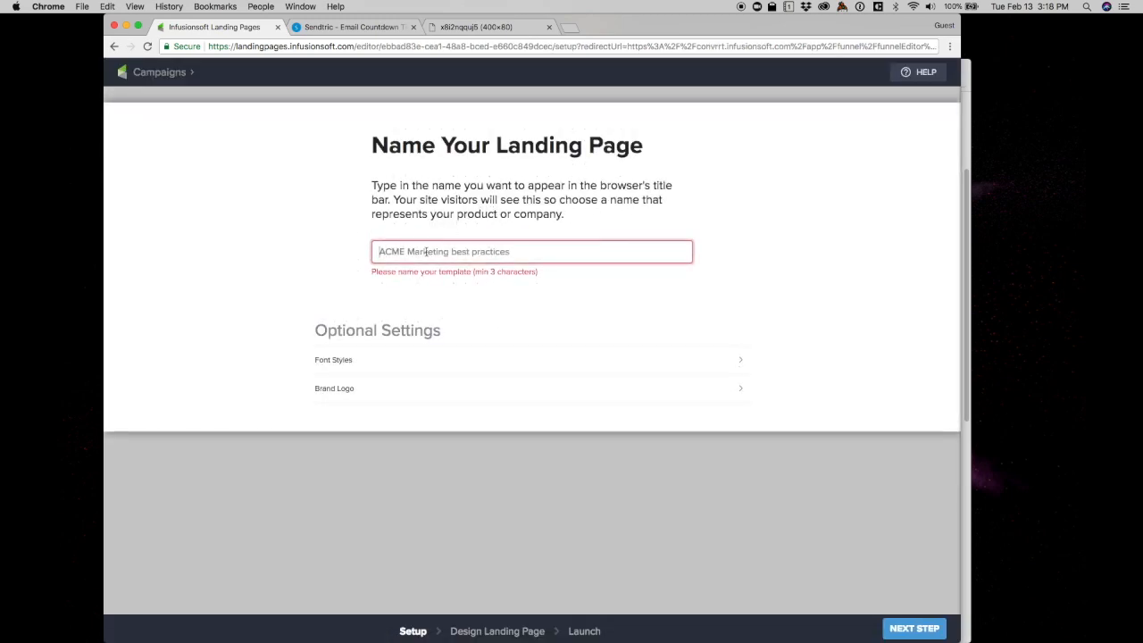
Name the landing page "Webinar sales page" and continue to the design stage.
left_click(426, 252)
type("V")
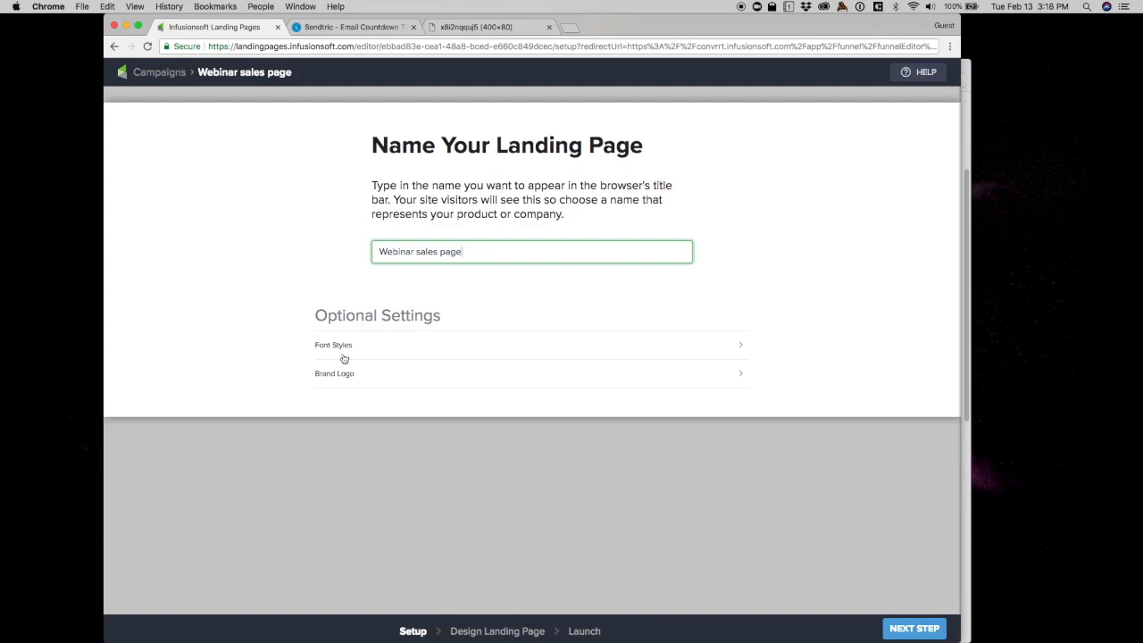
left_click(913, 628)
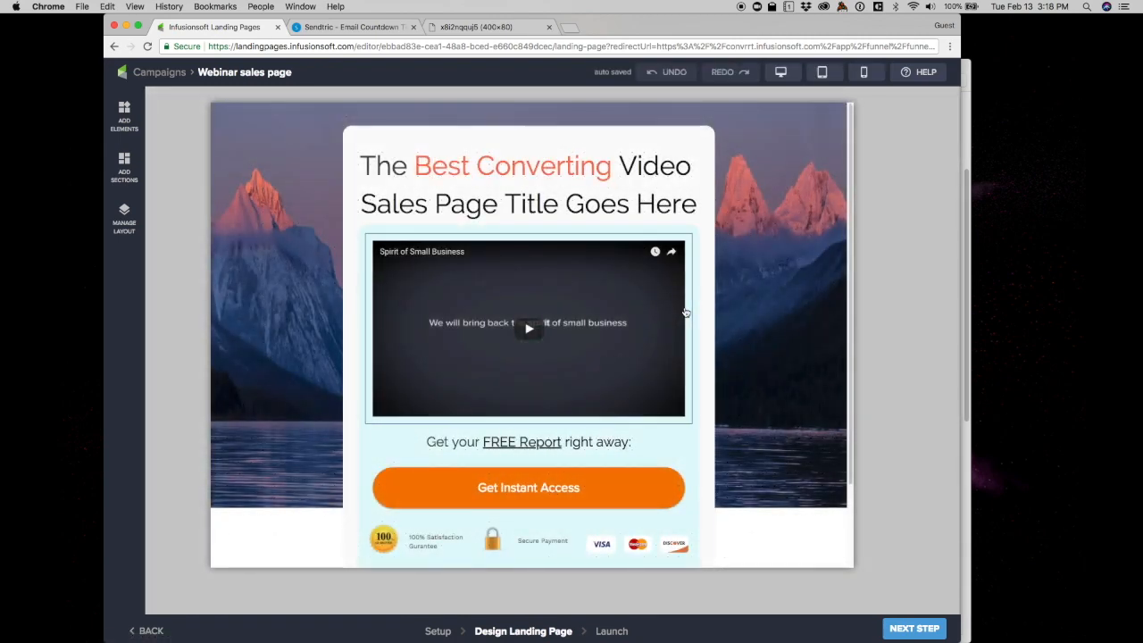
Delete the "Get your FREE Report right away:" text and the "Get Instant Access" button below the video.
scroll(535, 348, "down", 3)
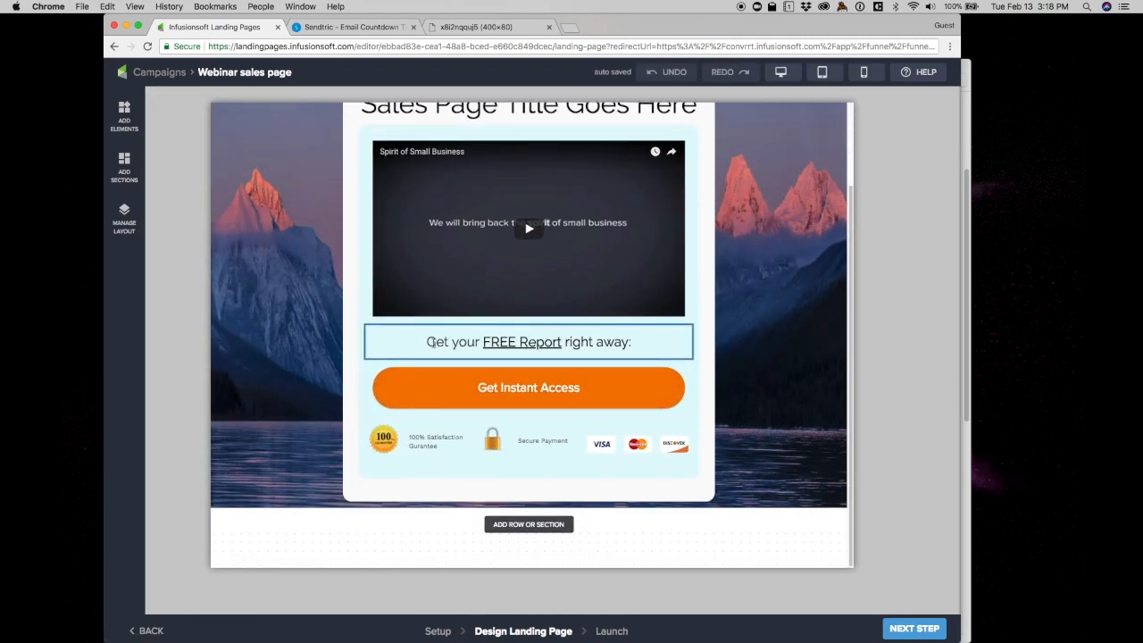
left_click(407, 347)
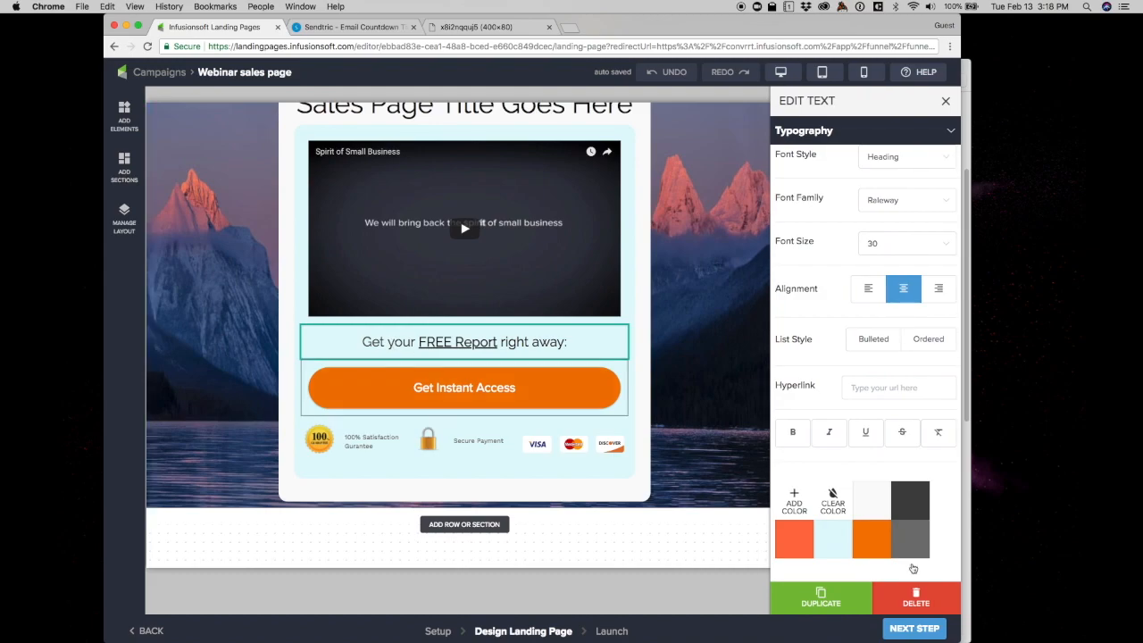
left_click(923, 603)
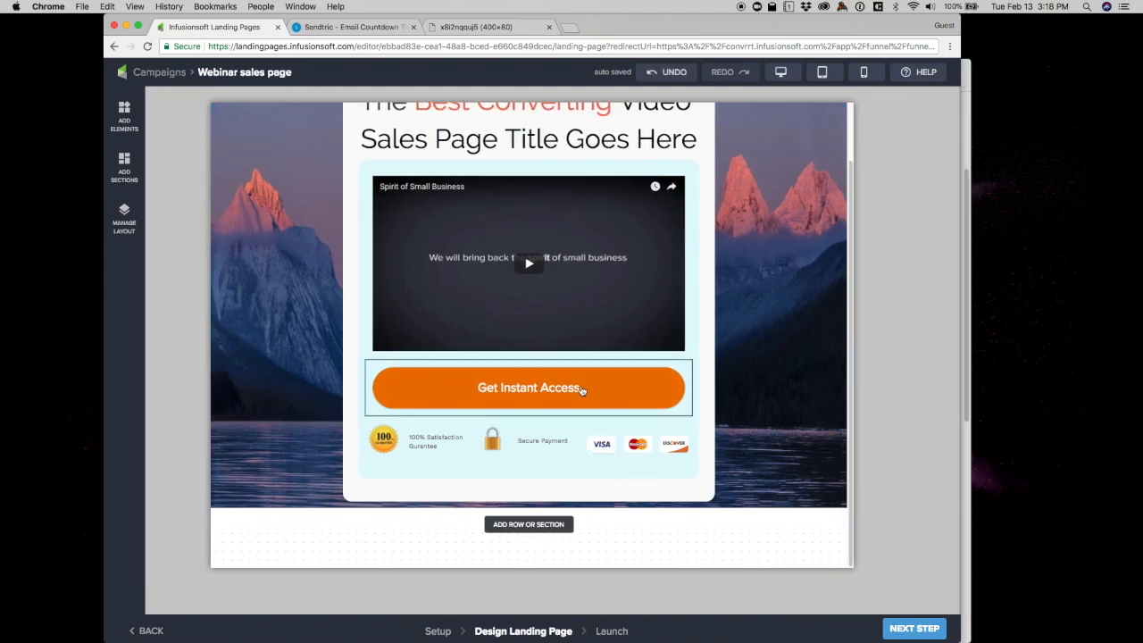
left_click(581, 387)
left_click(927, 600)
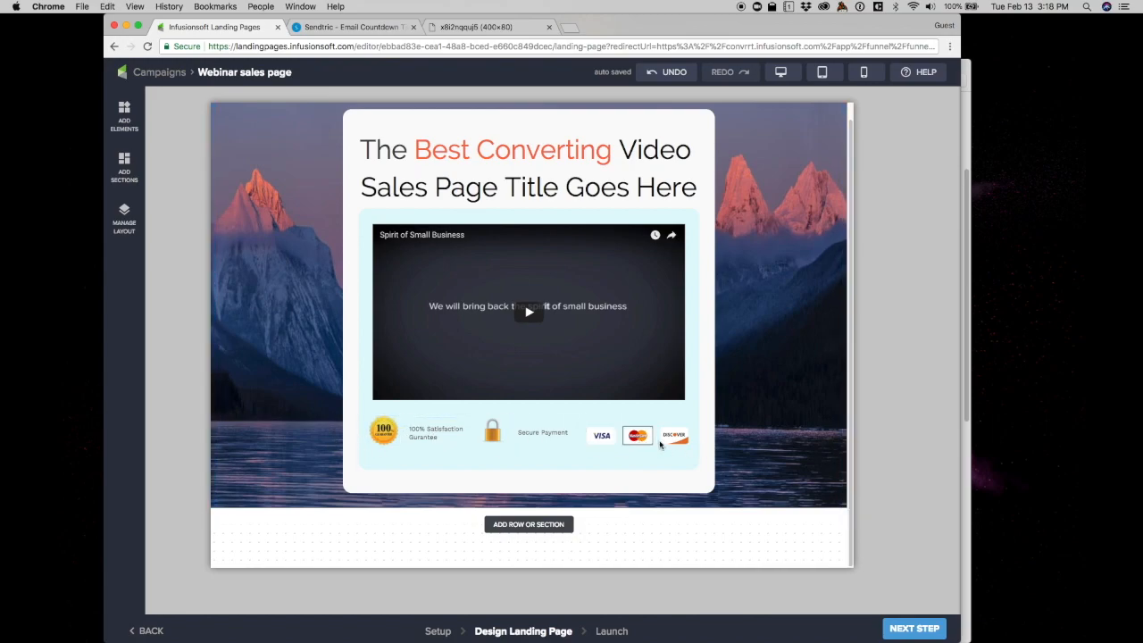
Delete the Secure Payment row and the 100% Satisfaction Guarantee column below the video.
left_click(451, 431)
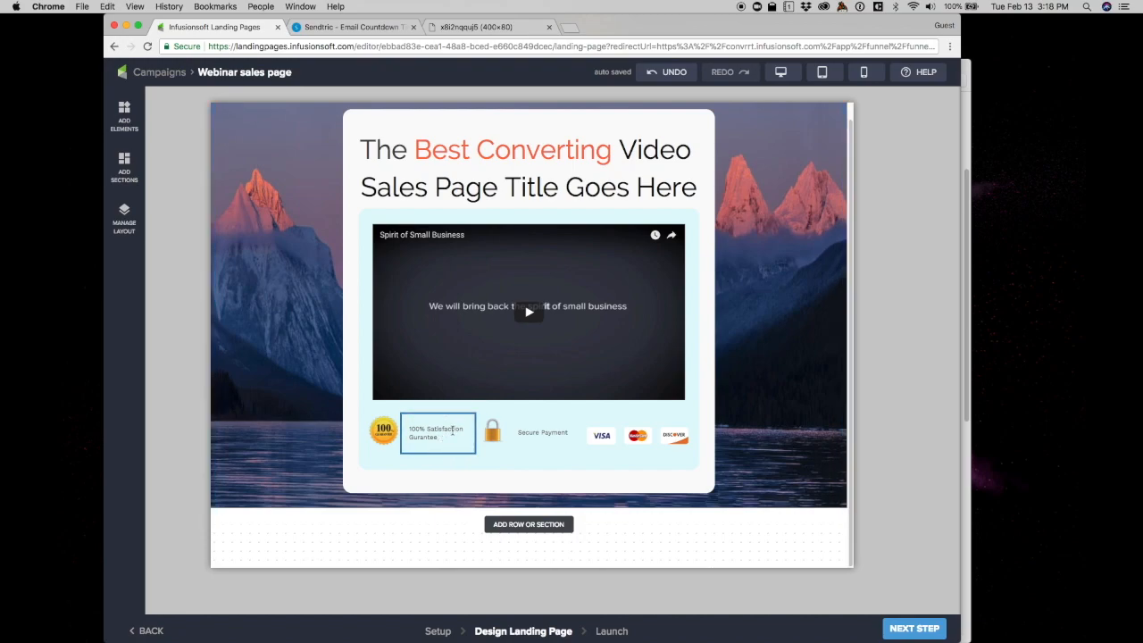
left_click_drag(452, 431, 475, 418)
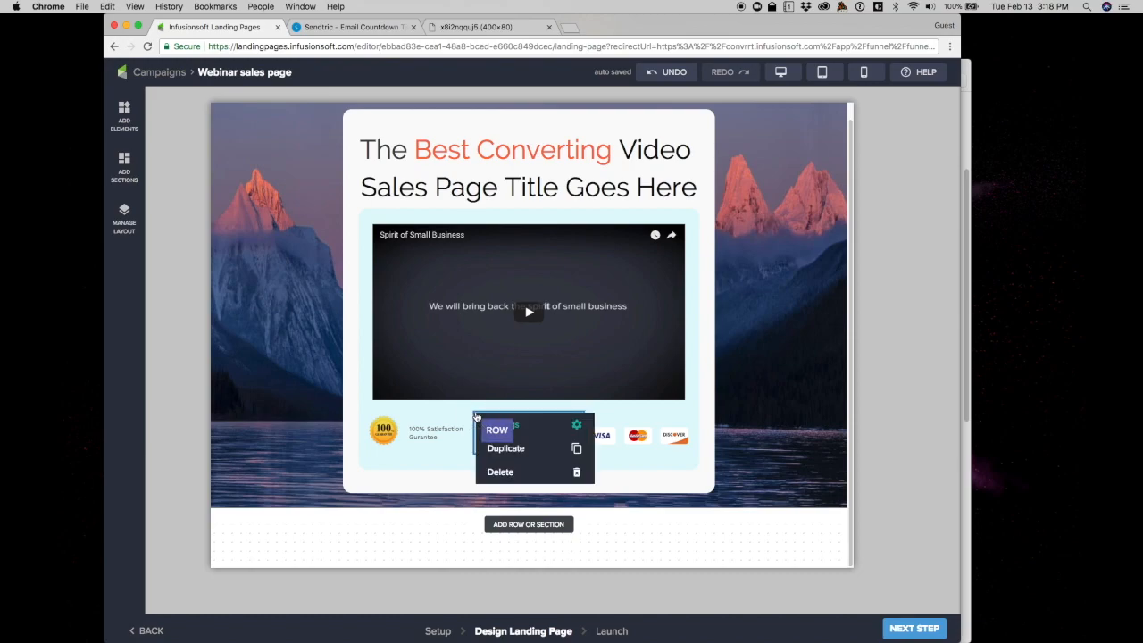
left_click(503, 474)
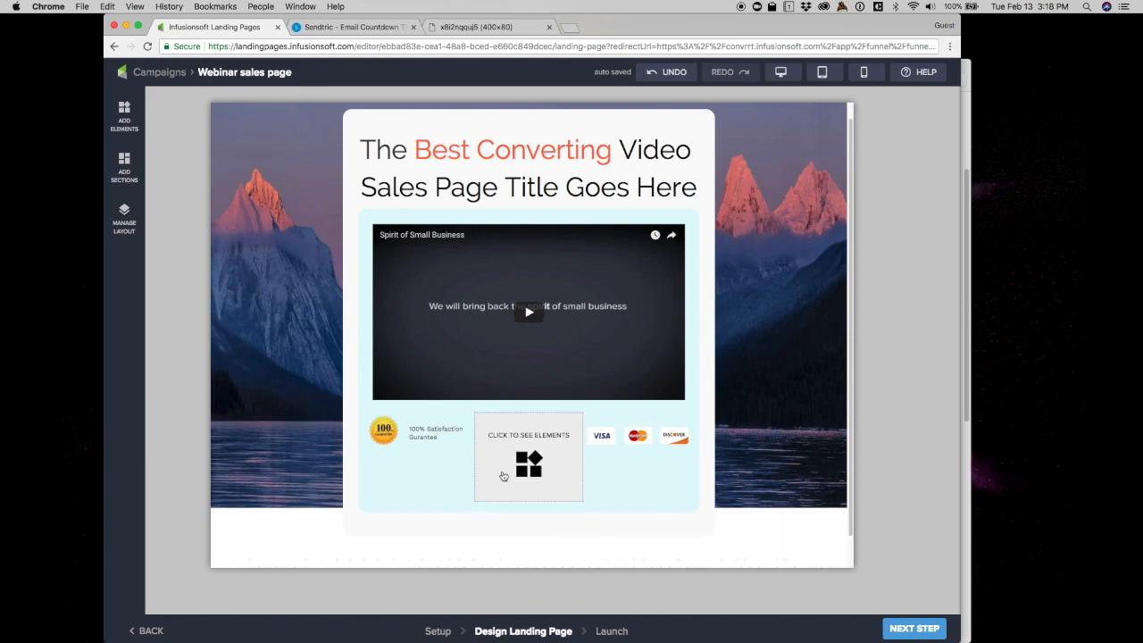
left_click(406, 466)
right_click(364, 472)
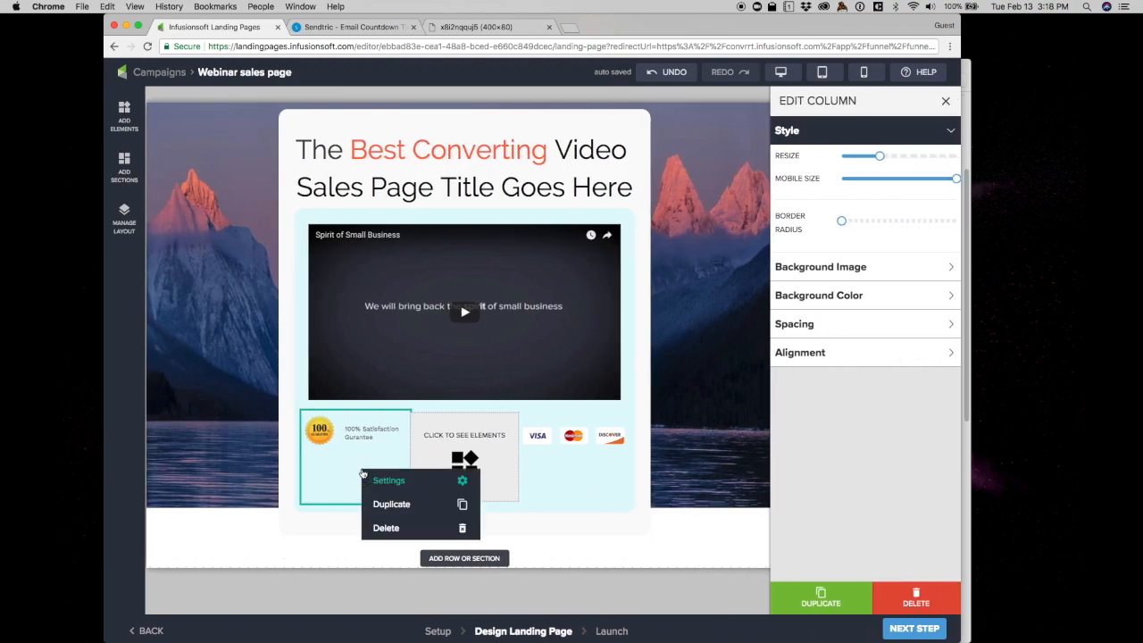
left_click(385, 528)
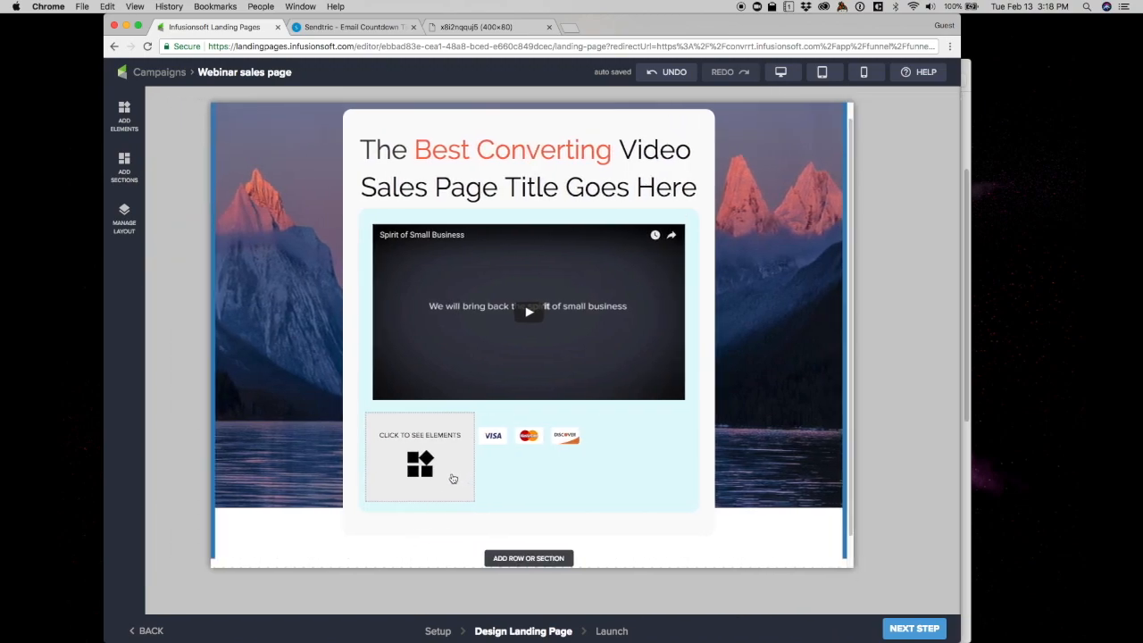
Delete the empty placeholder column and the row with the credit card logos below the video.
right_click(452, 474)
left_click(469, 532)
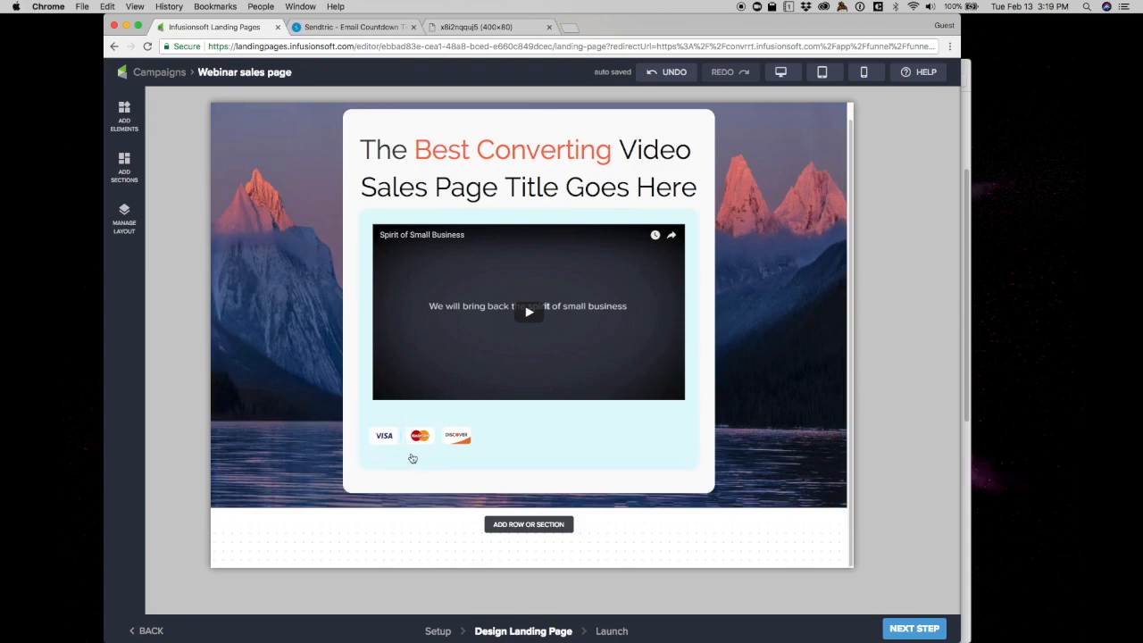
right_click(482, 456)
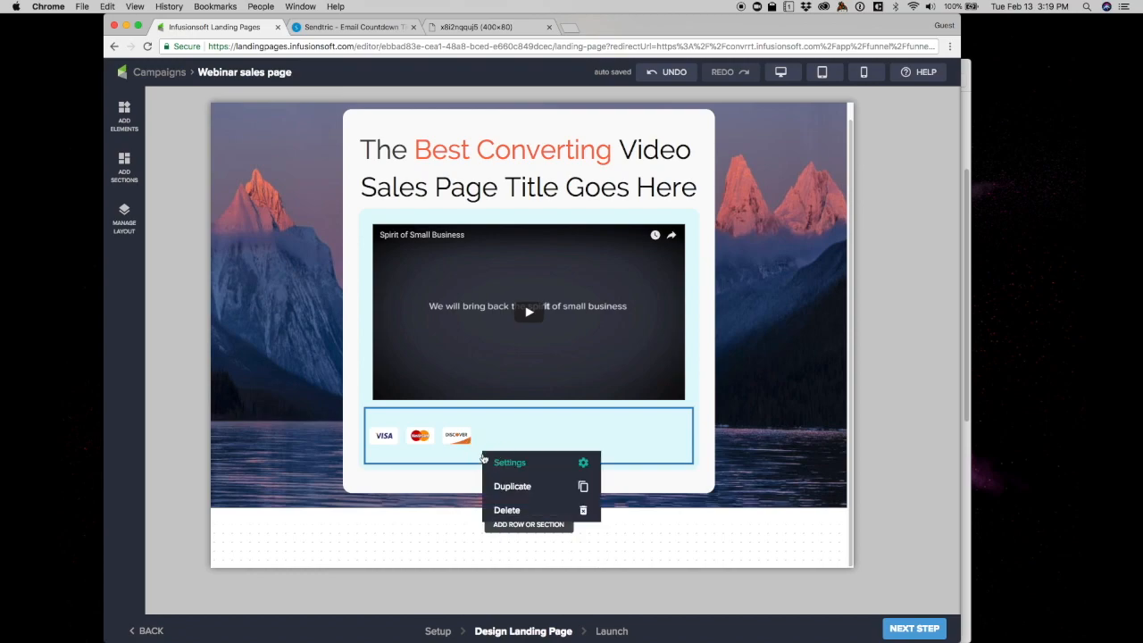
left_click(521, 513)
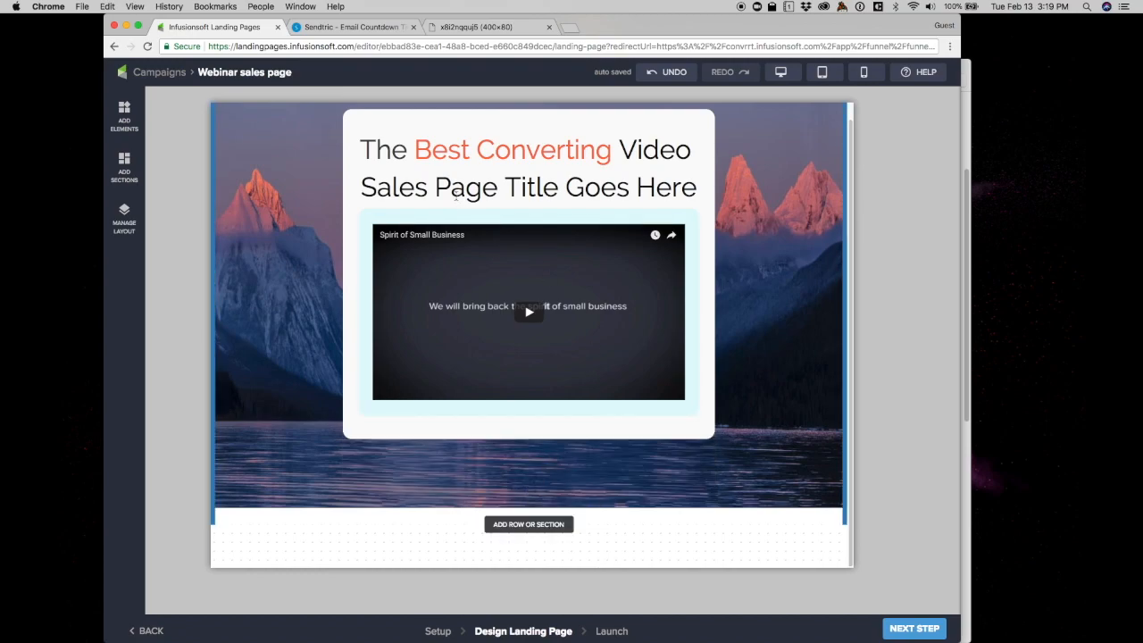
Add a one-column row below the video, inside the hero column that holds the video.
left_click(124, 219)
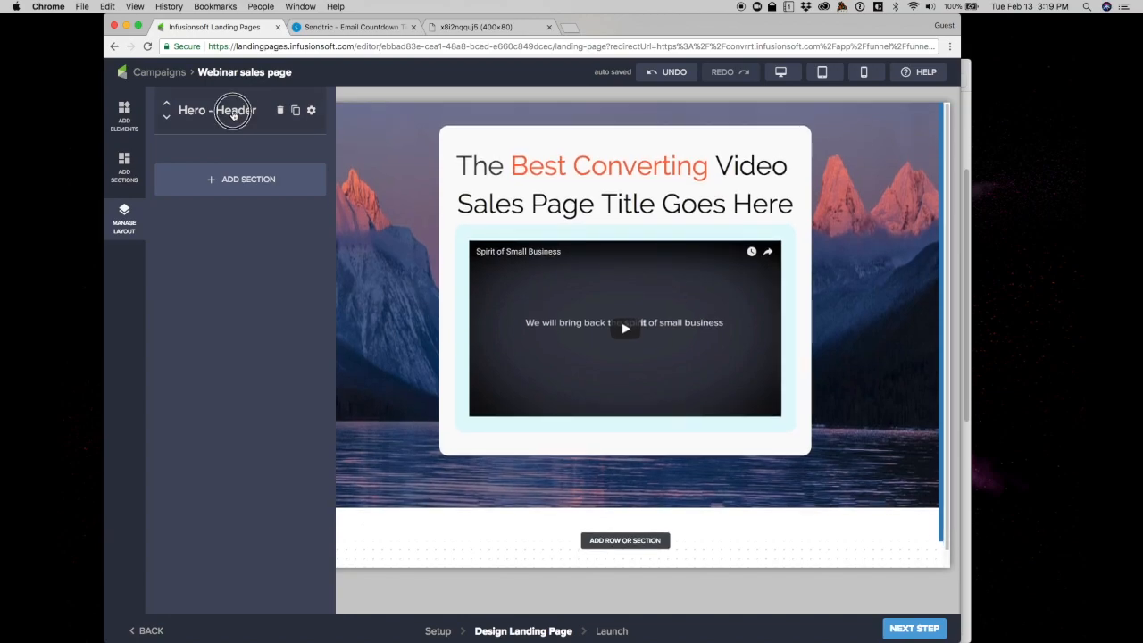
left_click(233, 114)
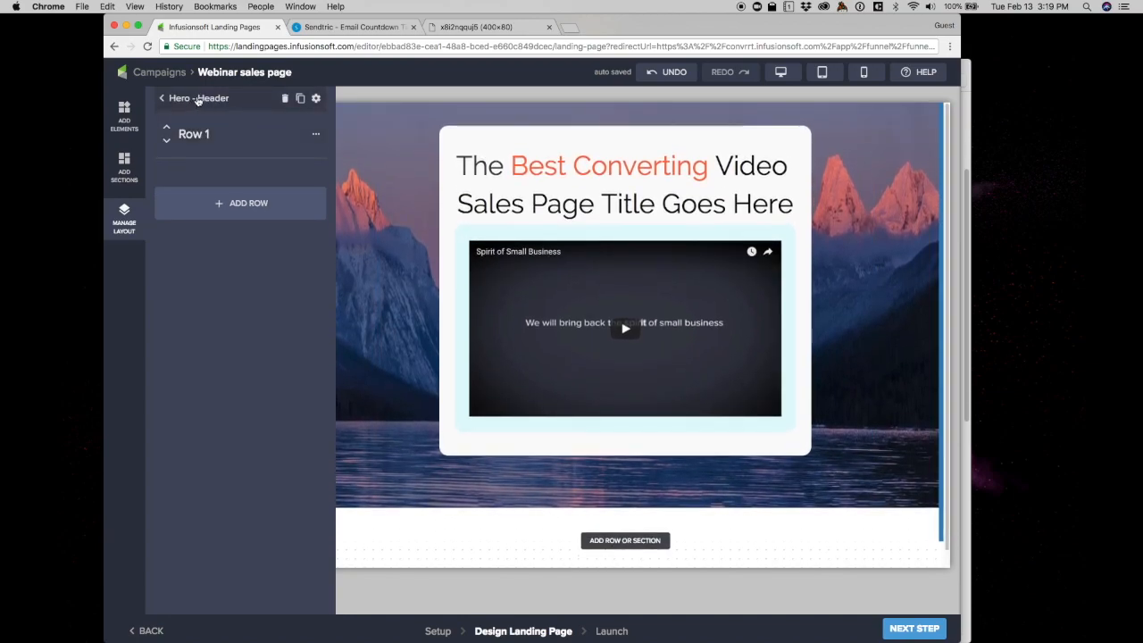
left_click(191, 141)
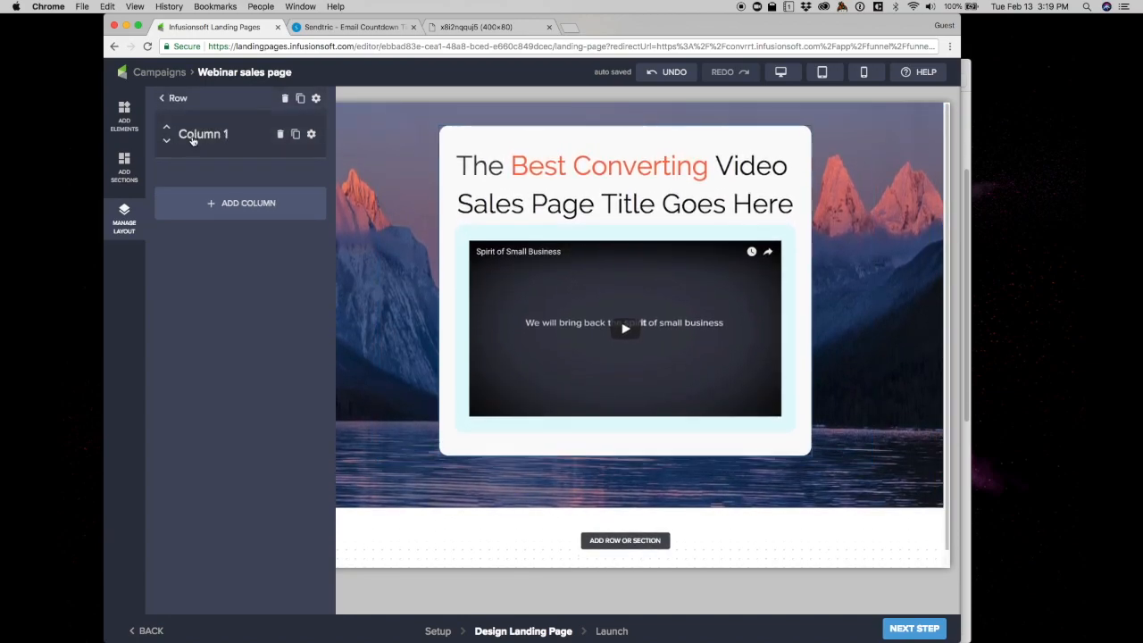
left_click(209, 136)
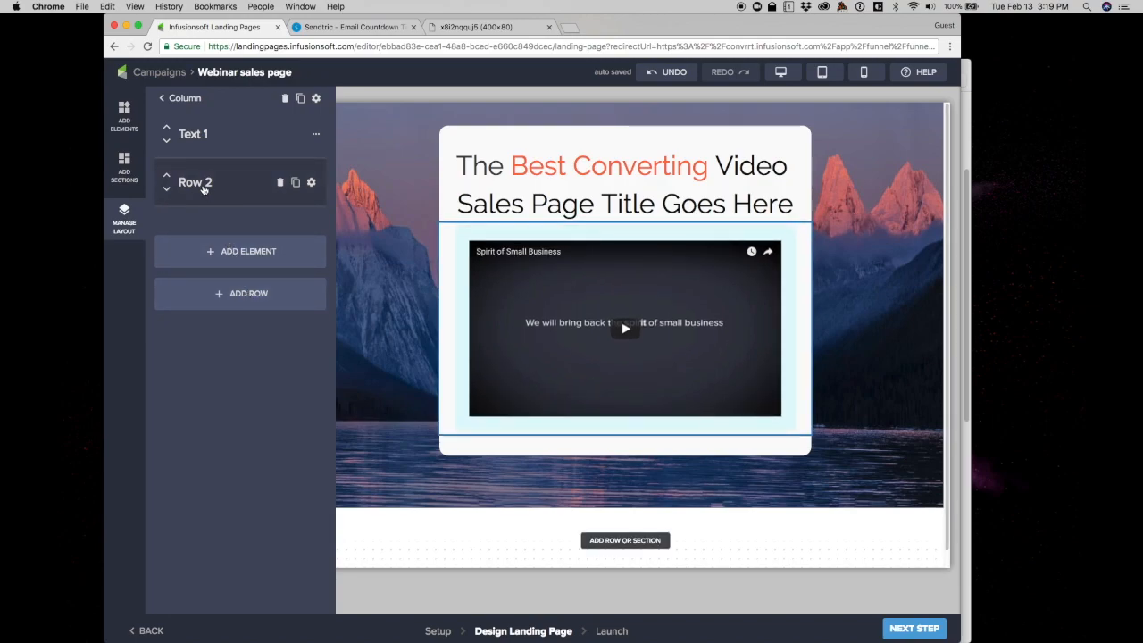
left_click(199, 184)
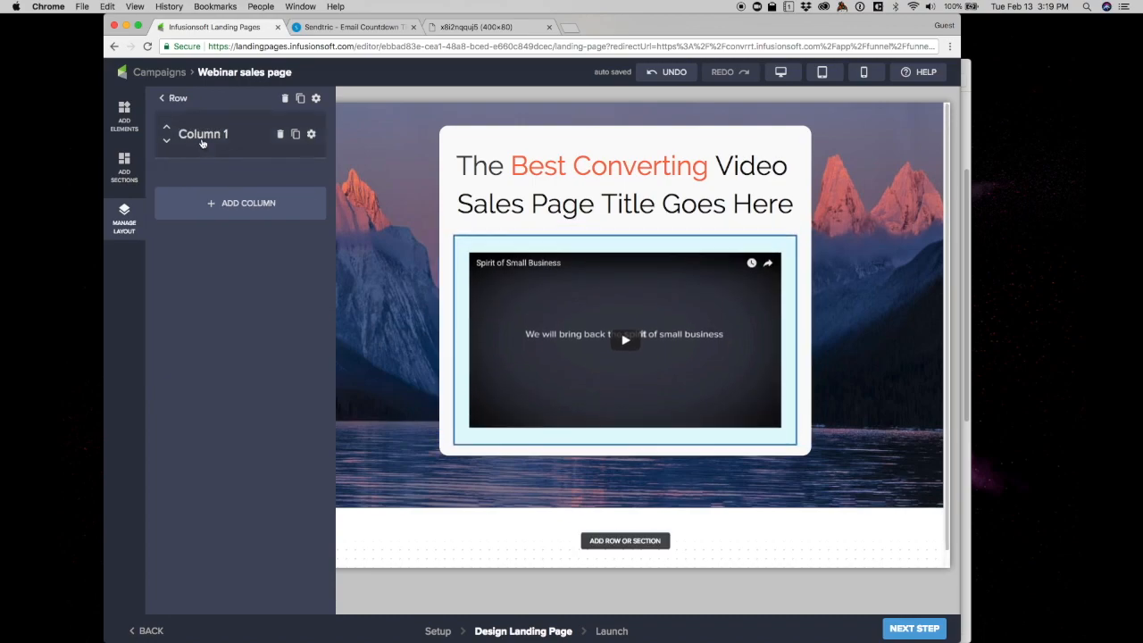
left_click(202, 139)
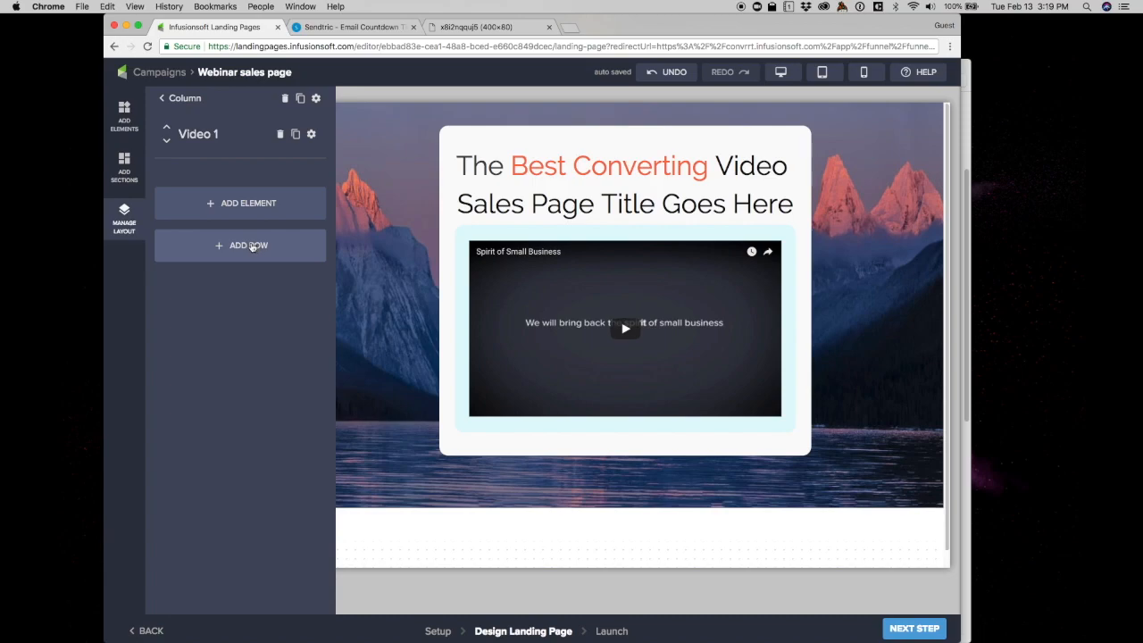
left_click(250, 247)
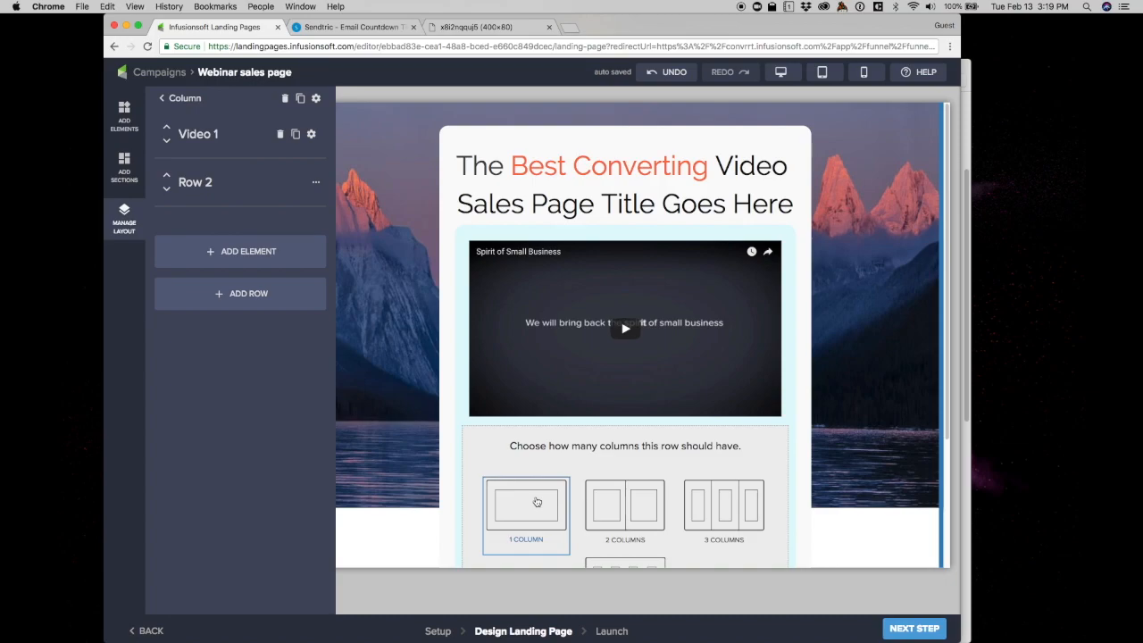
left_click(536, 502)
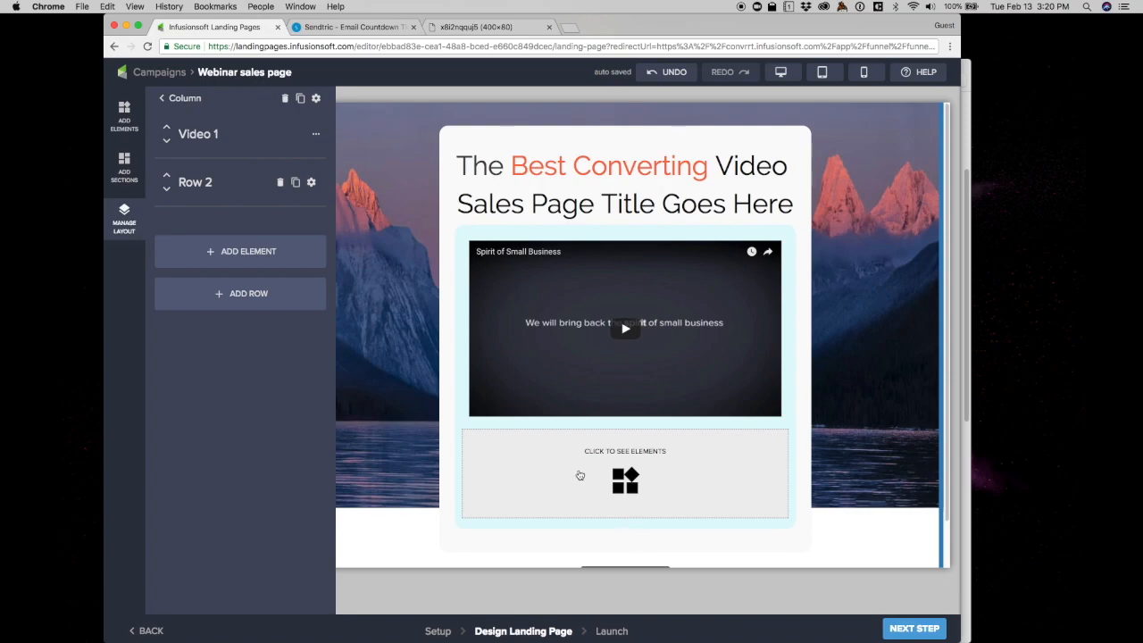
Place a text element in the new row below the video and an image element beneath that text.
left_click(583, 475)
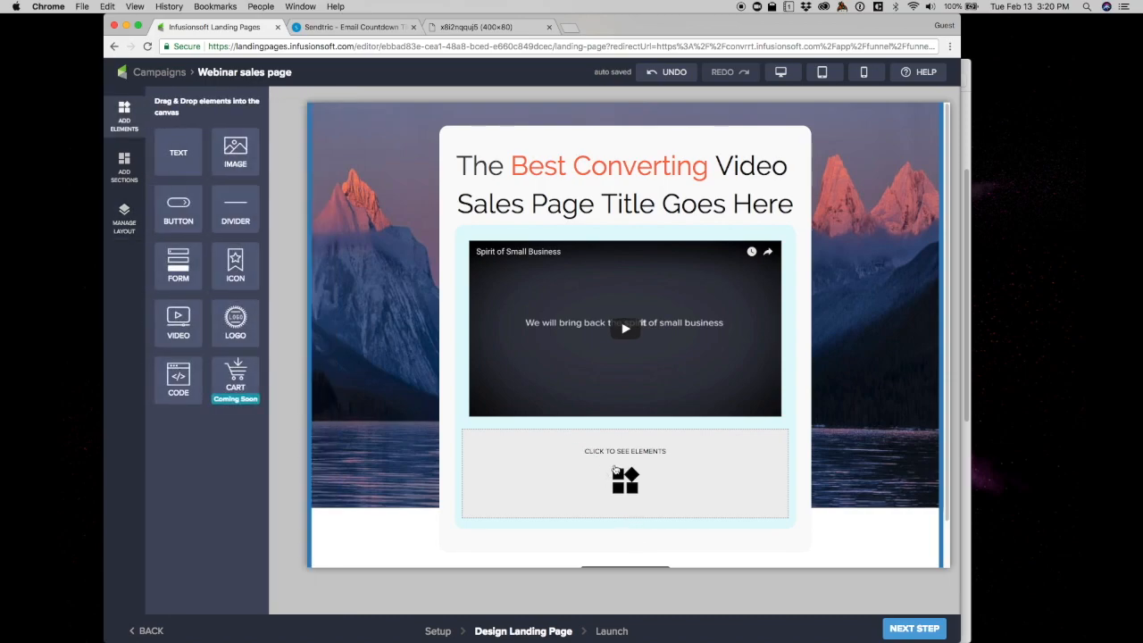
left_click_drag(176, 152, 572, 460)
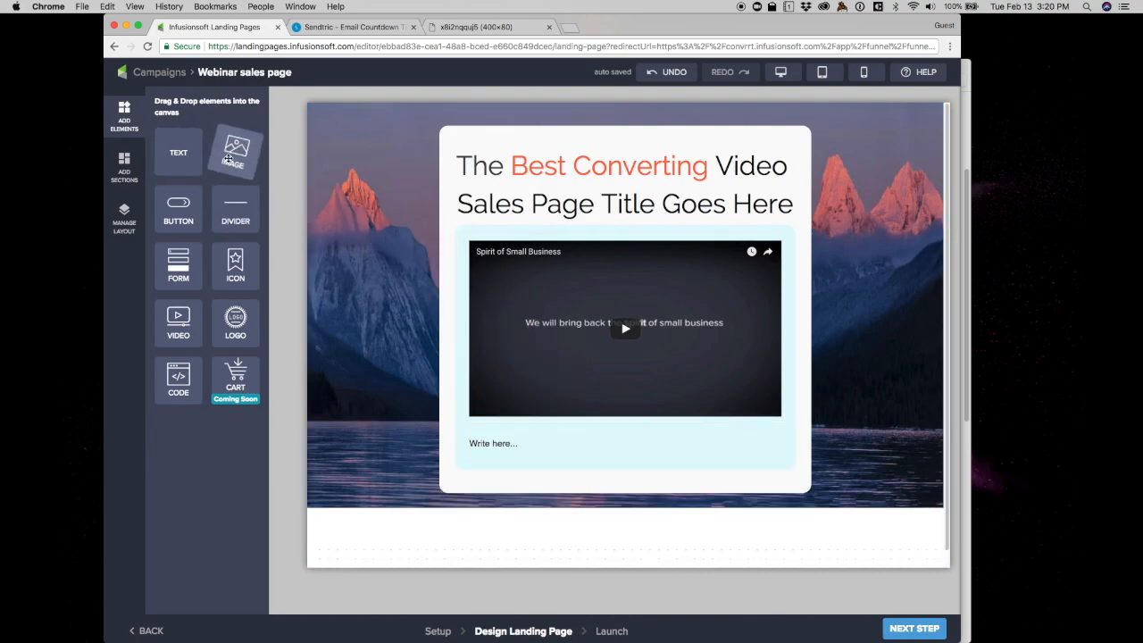
left_click_drag(232, 159, 505, 446)
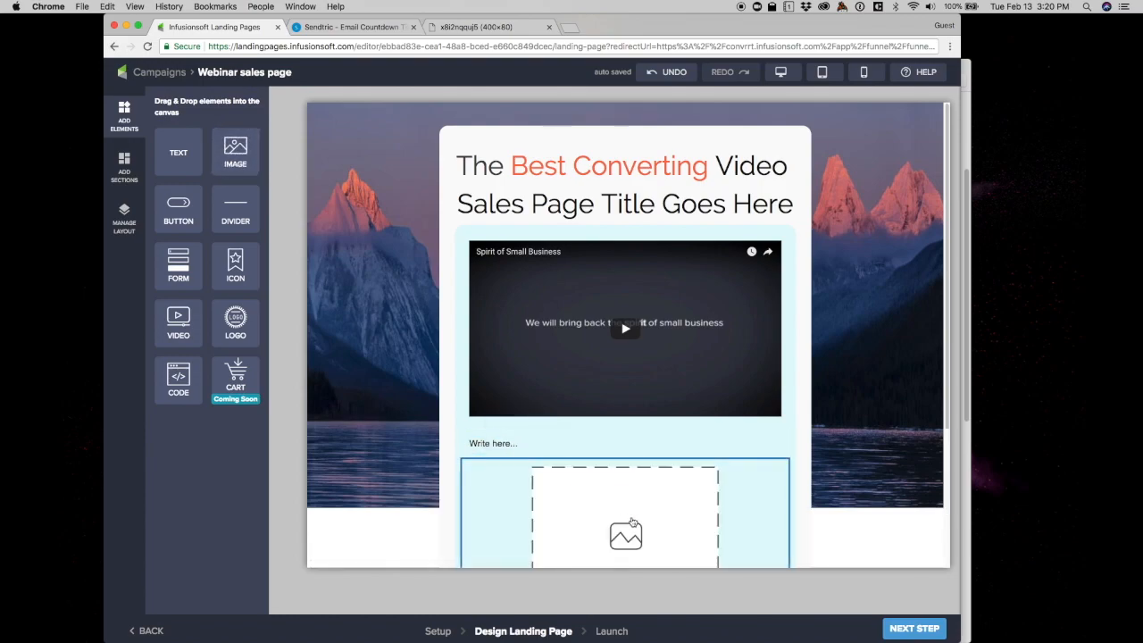
Copy the Sendtric countdown timer's URL from its browser tab and set it as the image URL of the empty image placeholder.
left_click(462, 27)
left_click(268, 46)
right_click(267, 50)
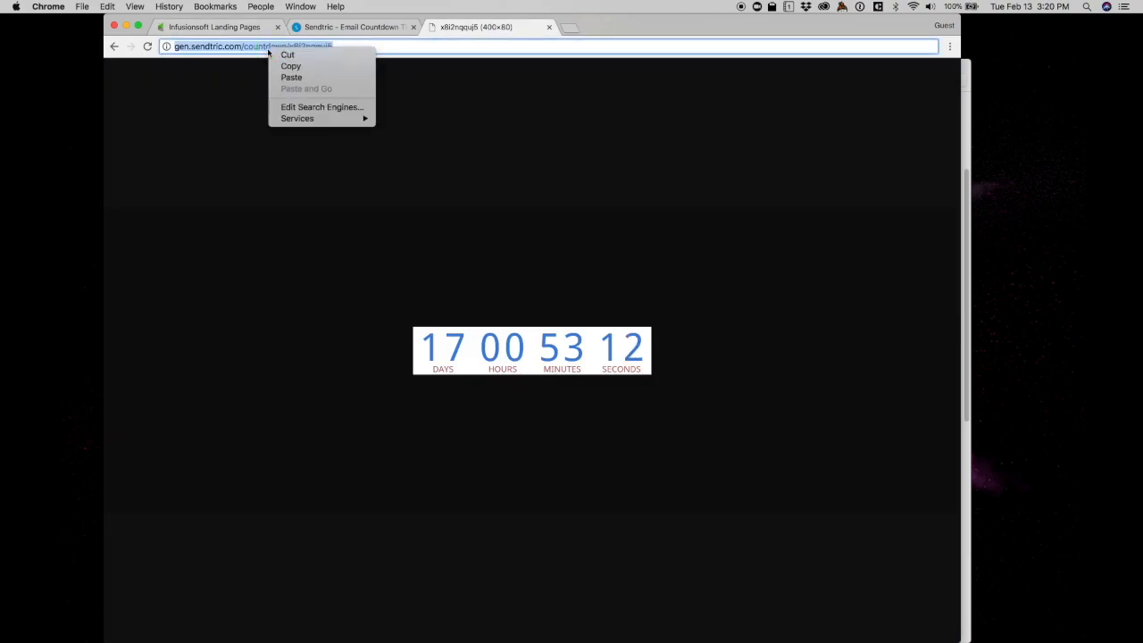
left_click(291, 66)
left_click(237, 27)
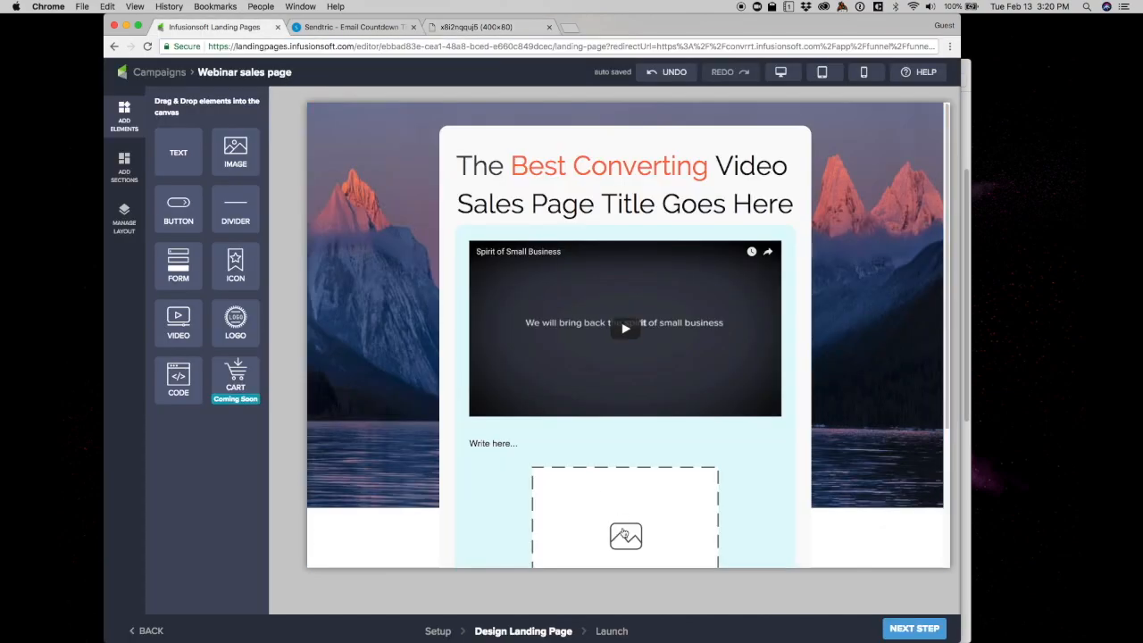
left_click(624, 533)
left_click(848, 287)
right_click(850, 288)
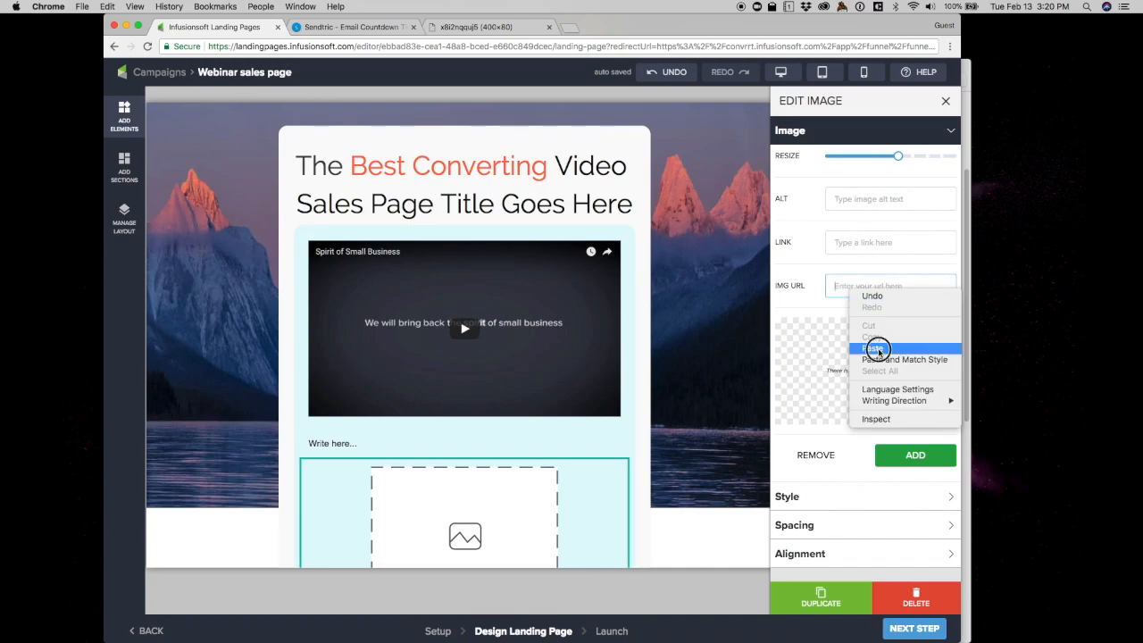
left_click(877, 348)
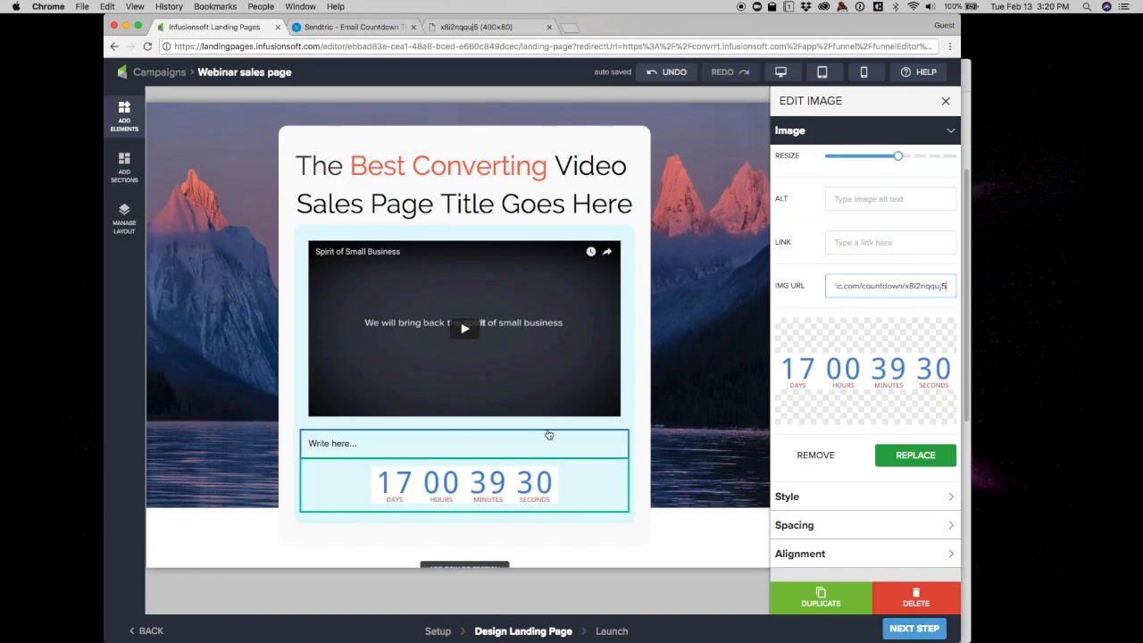
Replace the placeholder text above the countdown timer with "Reserve my spot".
left_click(343, 448)
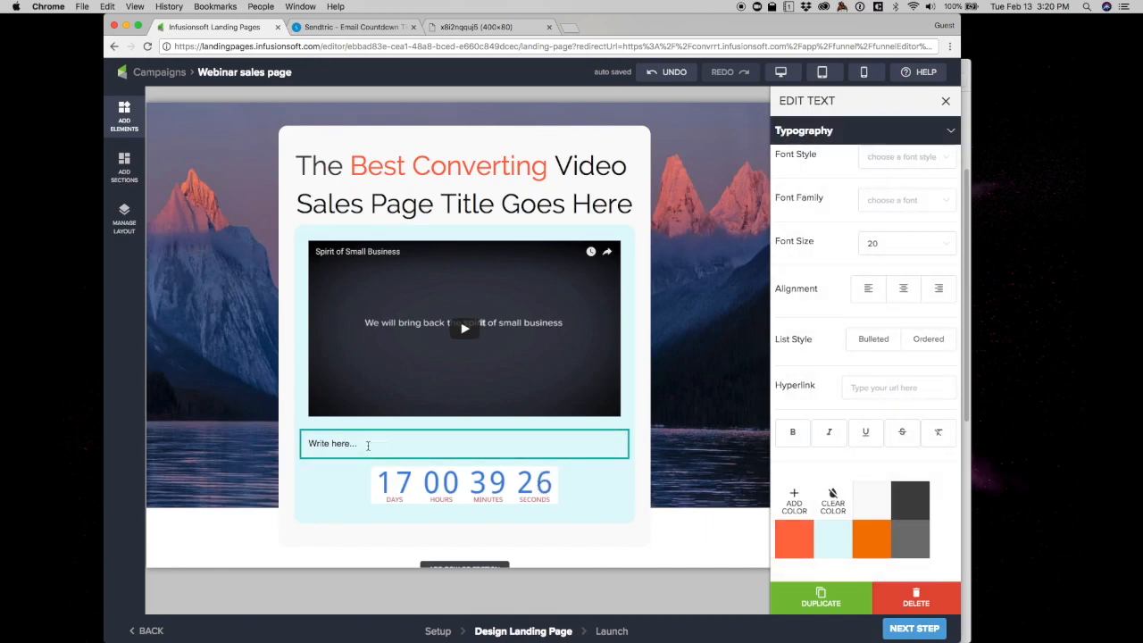
key("ctrl+Up")
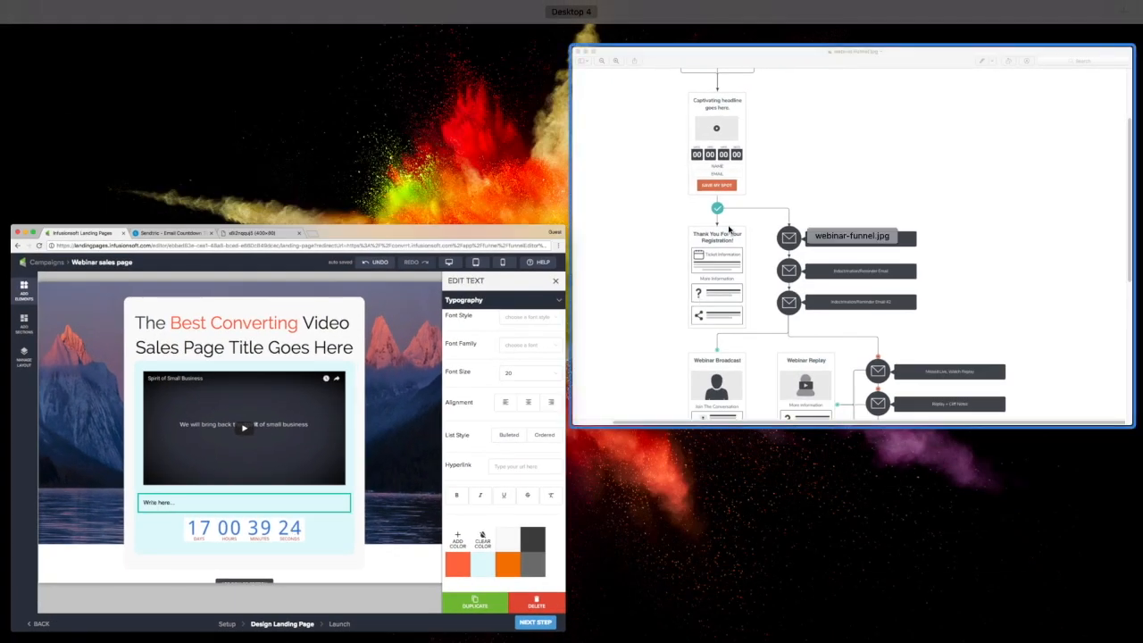
left_click(254, 511)
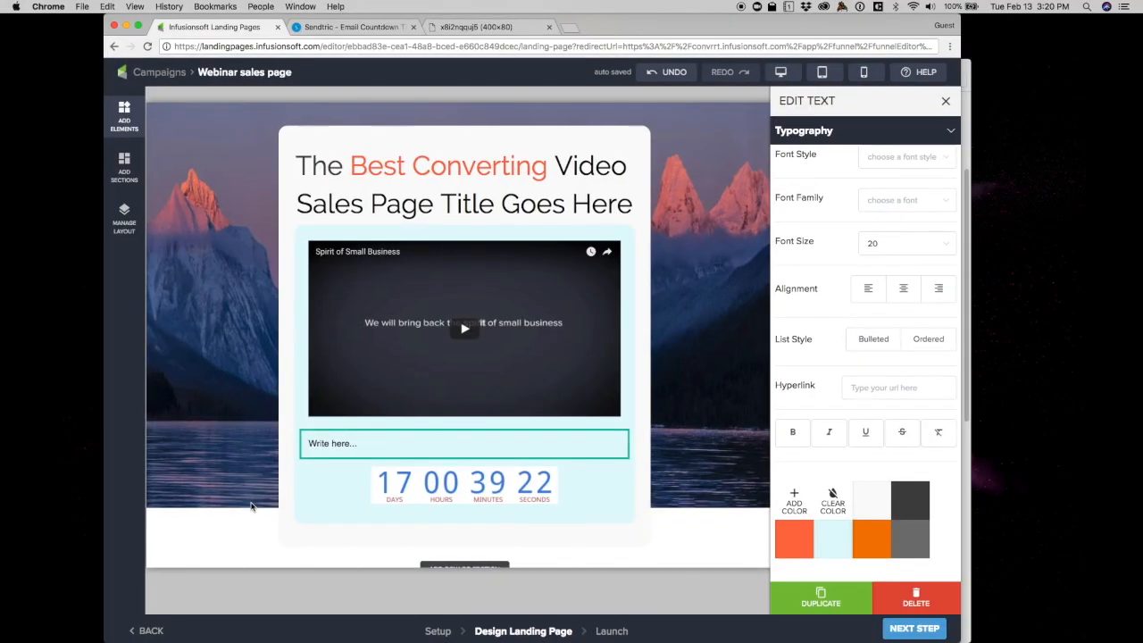
left_click_drag(309, 438, 388, 442)
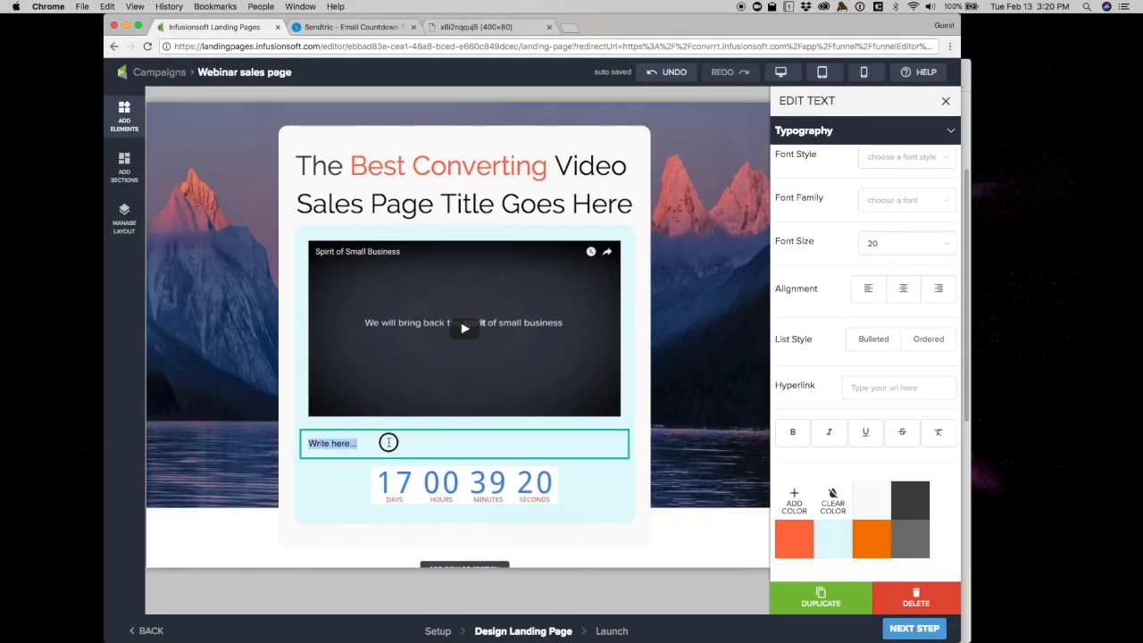
type("Reserve ")
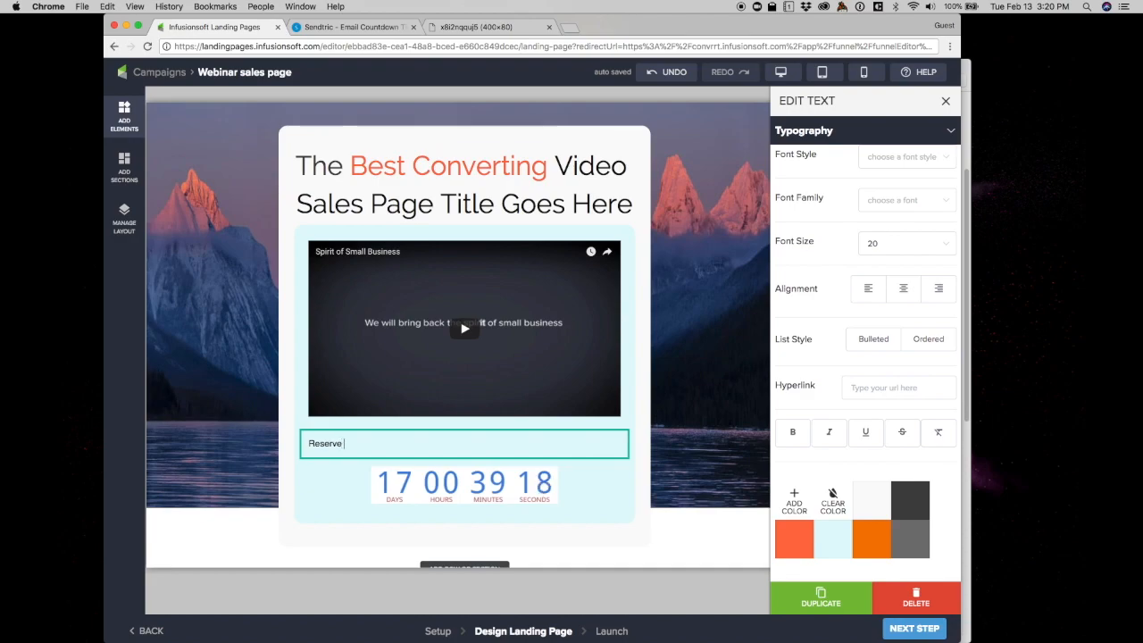
type("my spot")
Center the "Reserve my spot" text and apply the Subtitle font style to it.
left_click(903, 290)
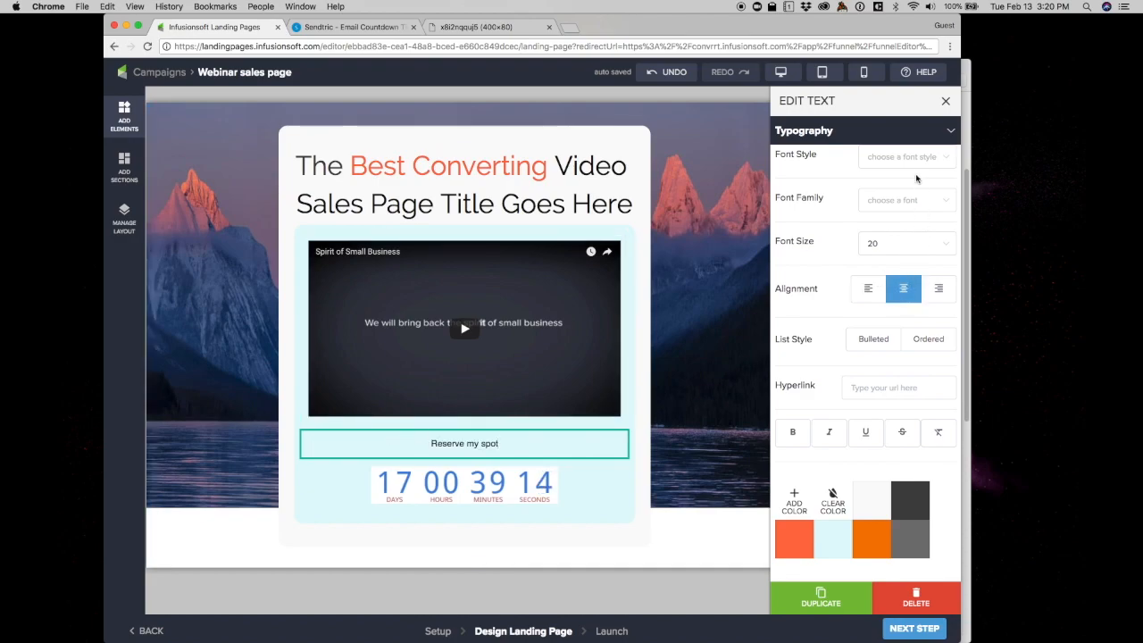
left_click(909, 159)
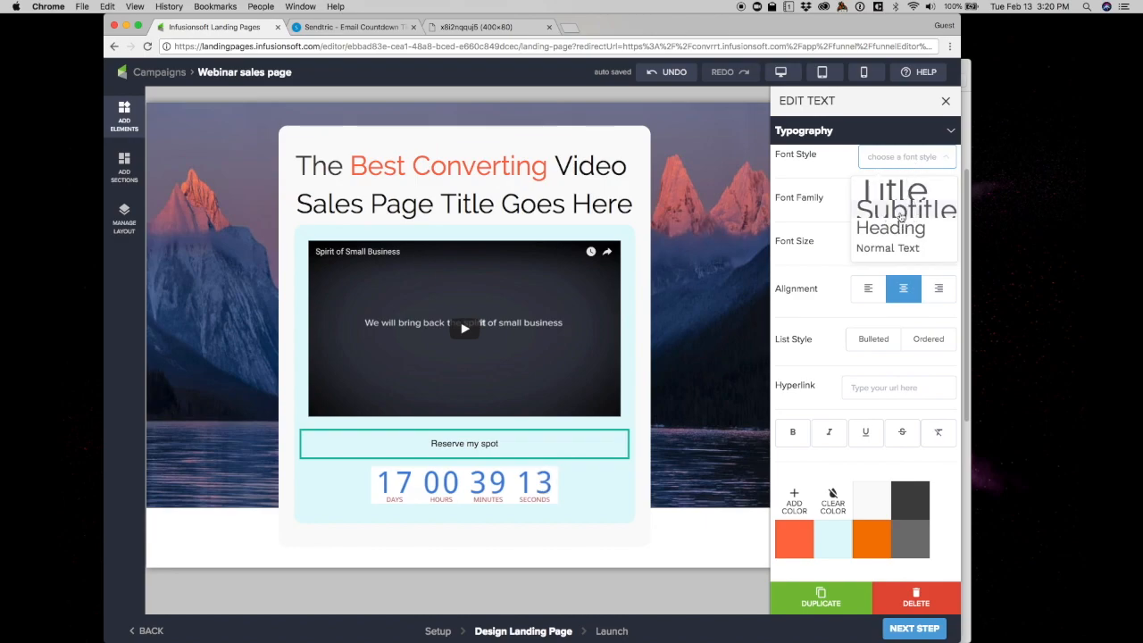
left_click(900, 211)
Add a form element directly below the countdown timer.
scroll(506, 495, "down", 2)
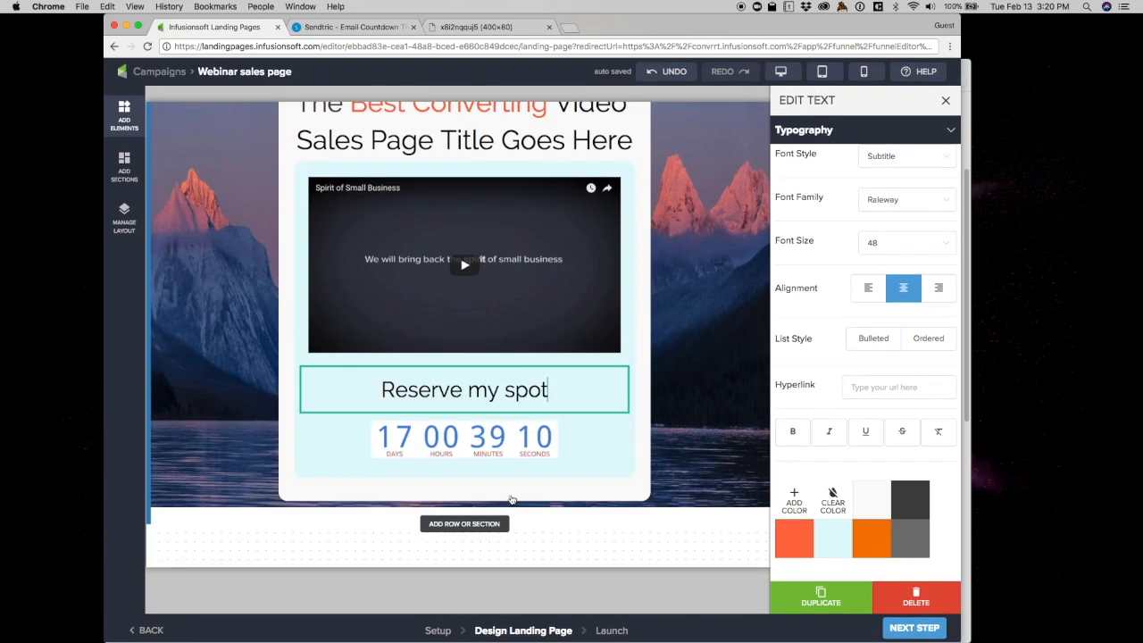
left_click(122, 114)
left_click_drag(178, 263, 630, 459)
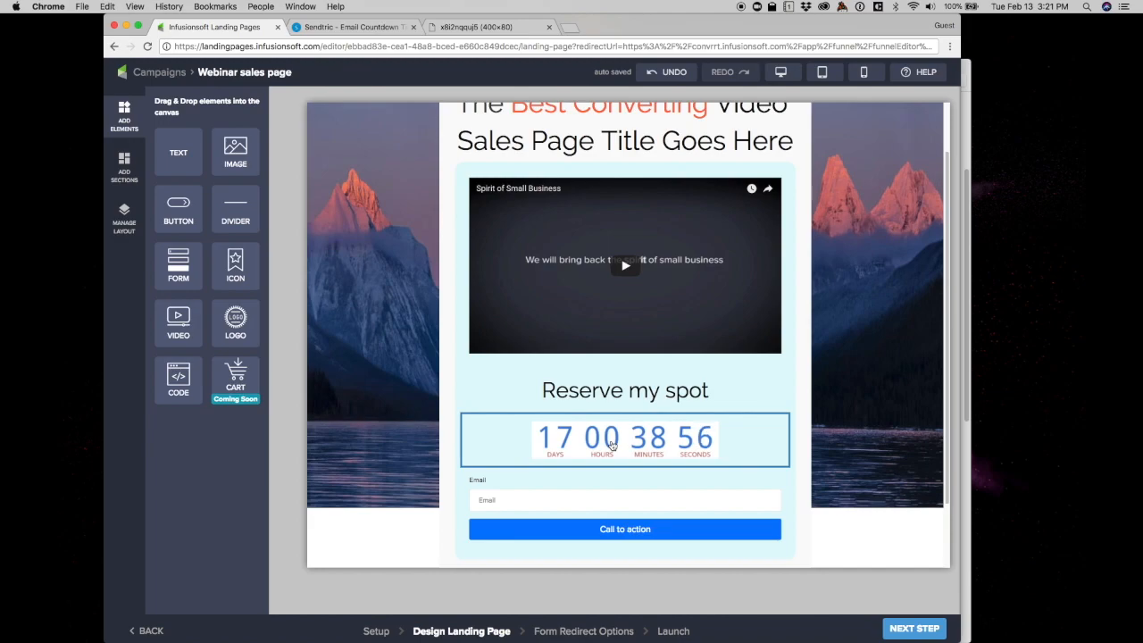
Add the First Name contact field to the form and move it above the Email field.
scroll(616, 411, "down", 1)
scroll(617, 402, "down", 2)
left_click(574, 439)
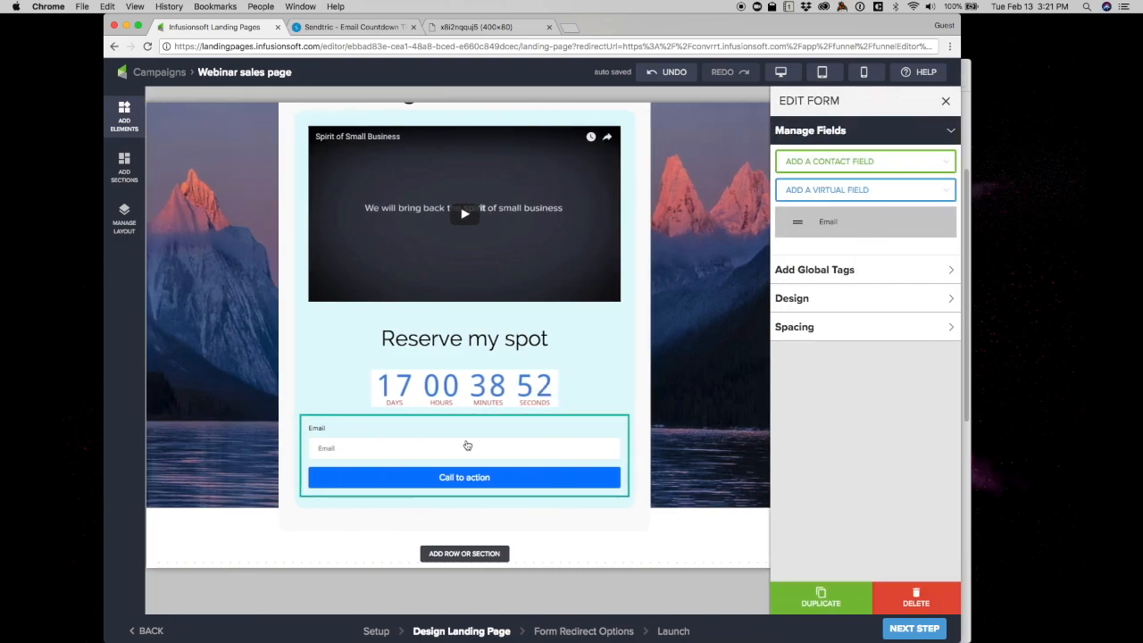
left_click(829, 161)
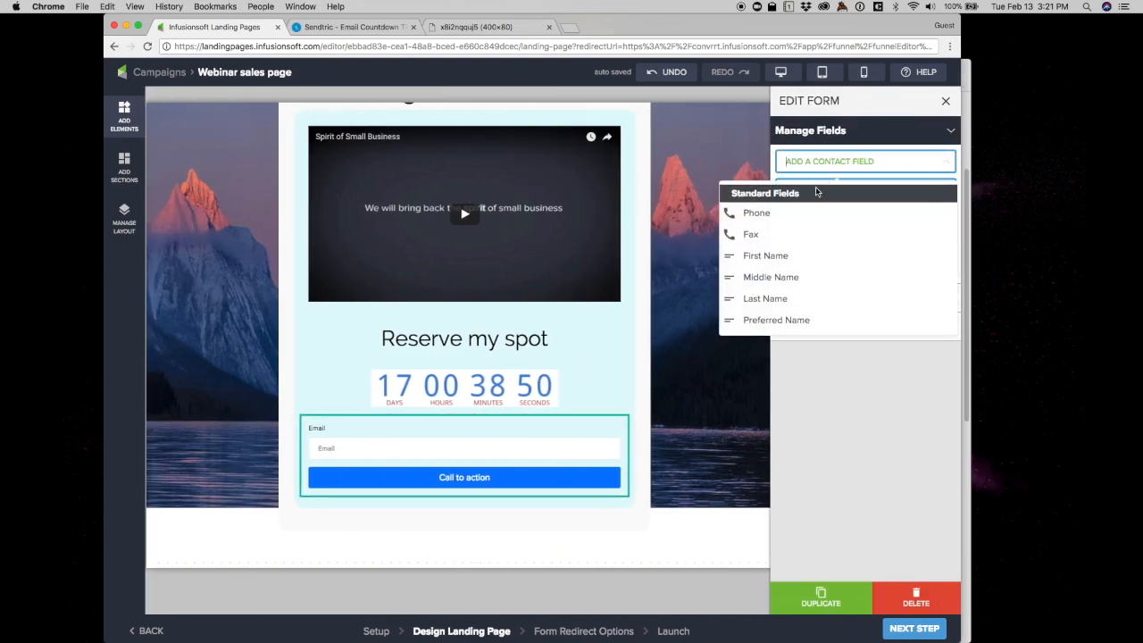
left_click(765, 255)
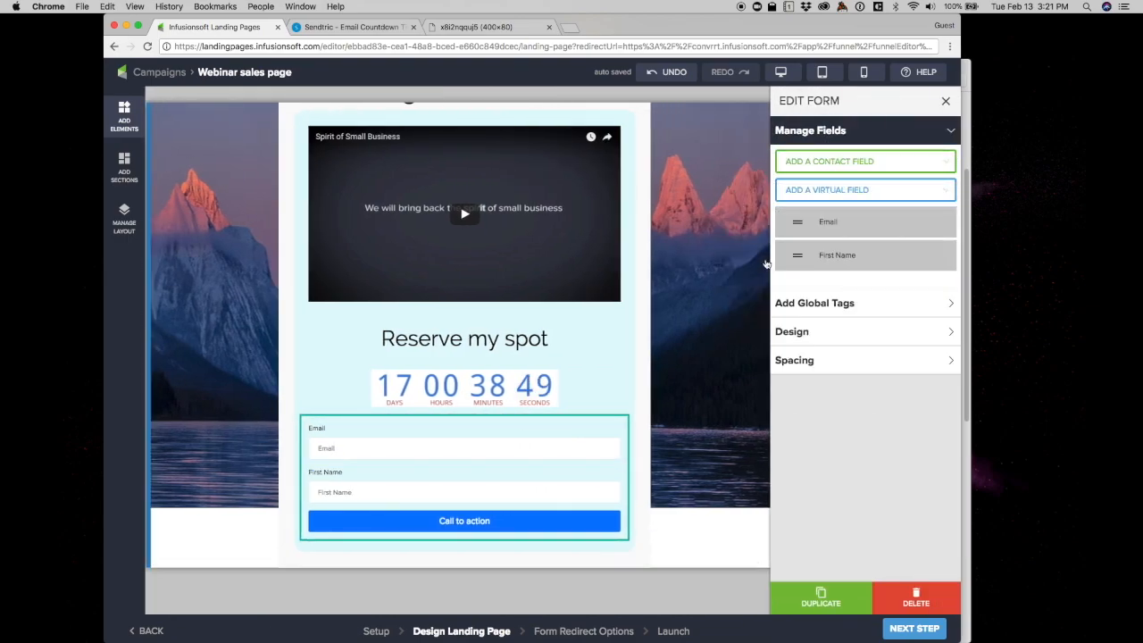
left_click_drag(798, 256, 800, 231)
Turn off the labels of the form's First Name and Email fields.
left_click(838, 224)
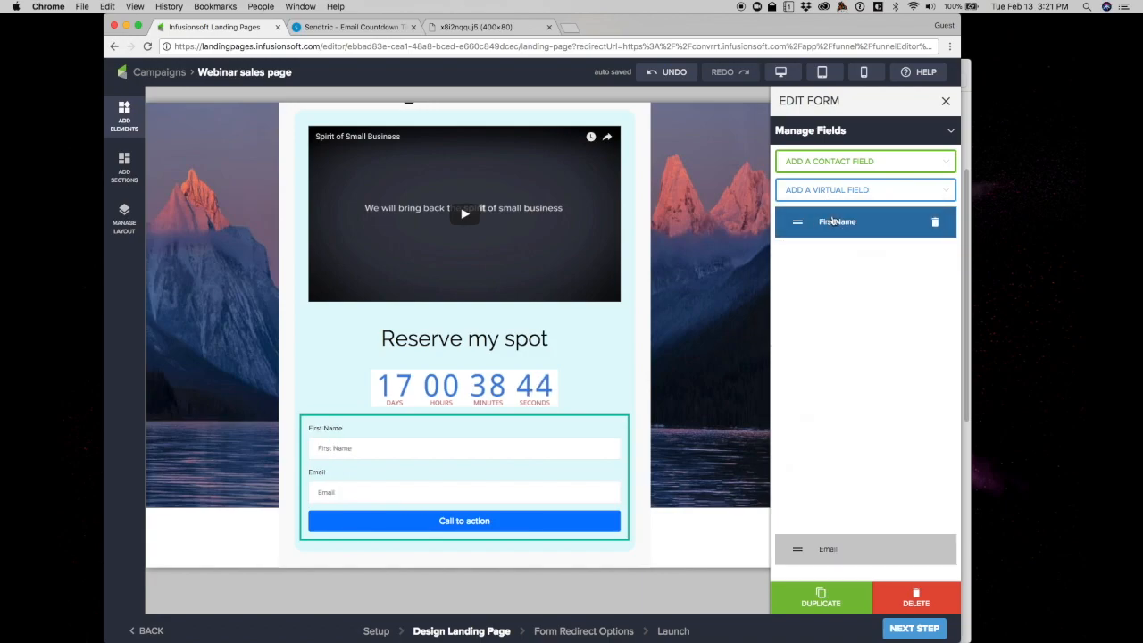
left_click(865, 255)
left_click(838, 222)
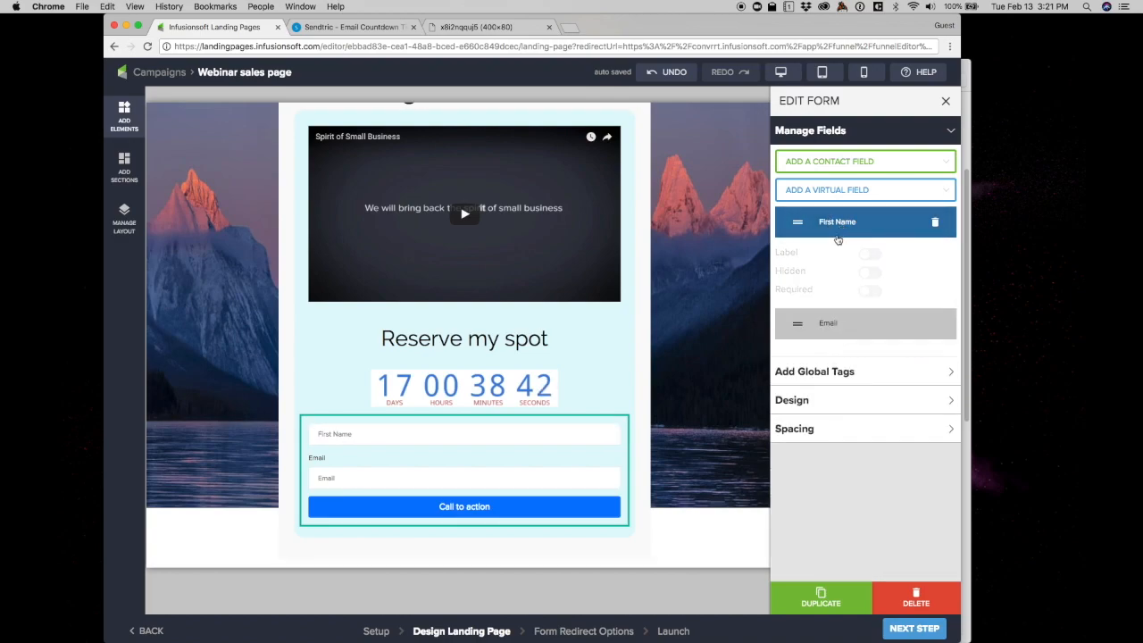
left_click(825, 264)
left_click(870, 287)
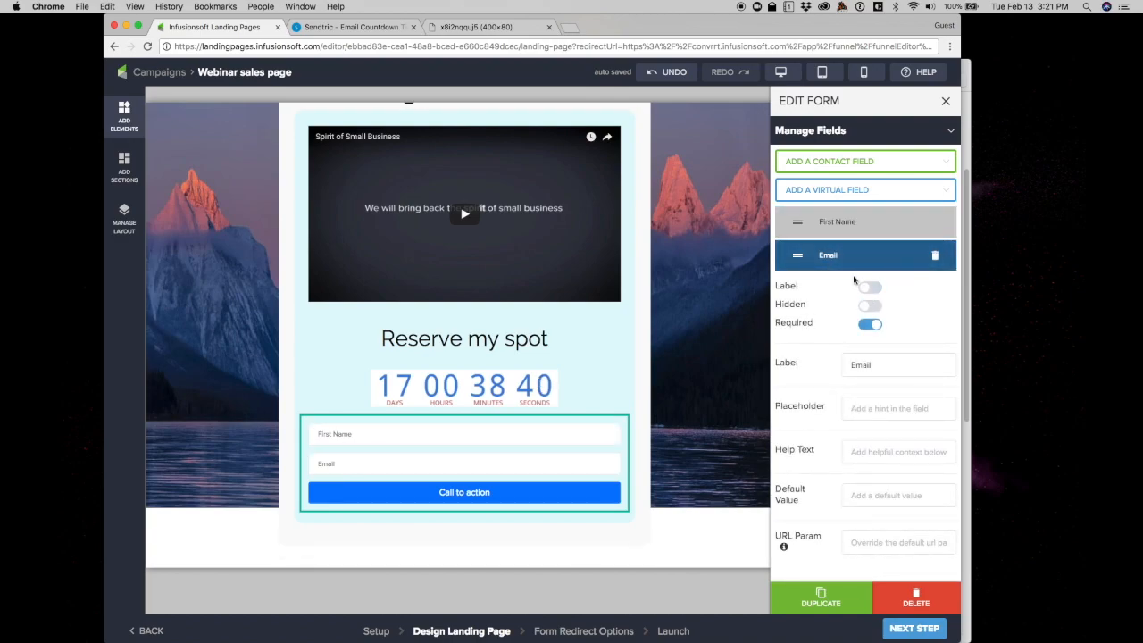
left_click(828, 259)
Switch the form's design to a horizontal layout.
left_click(816, 331)
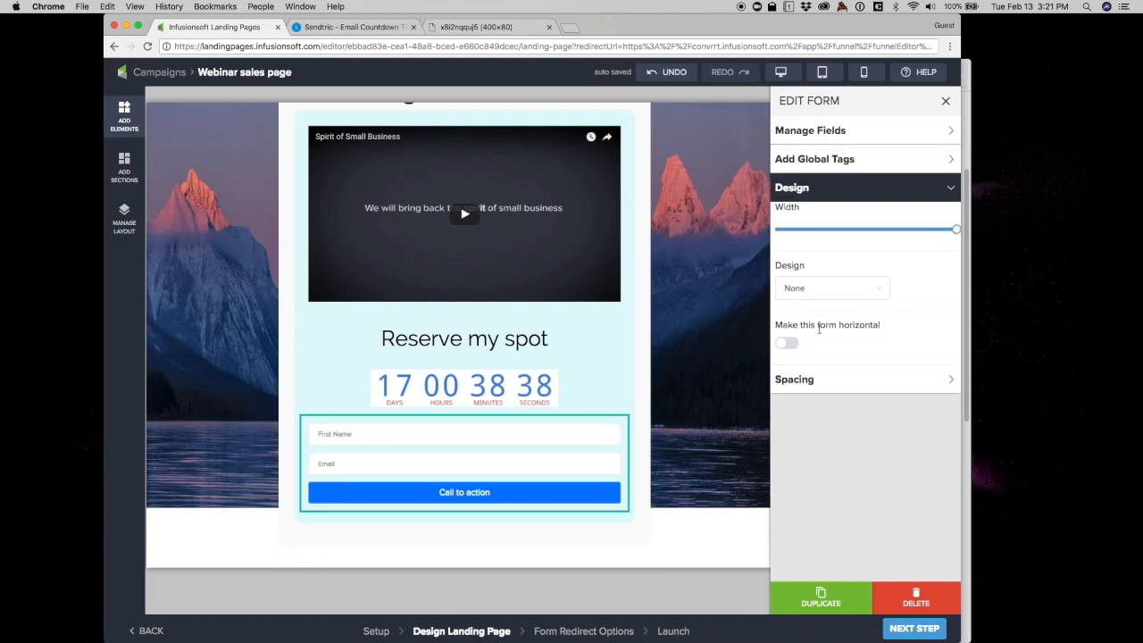
left_click(785, 343)
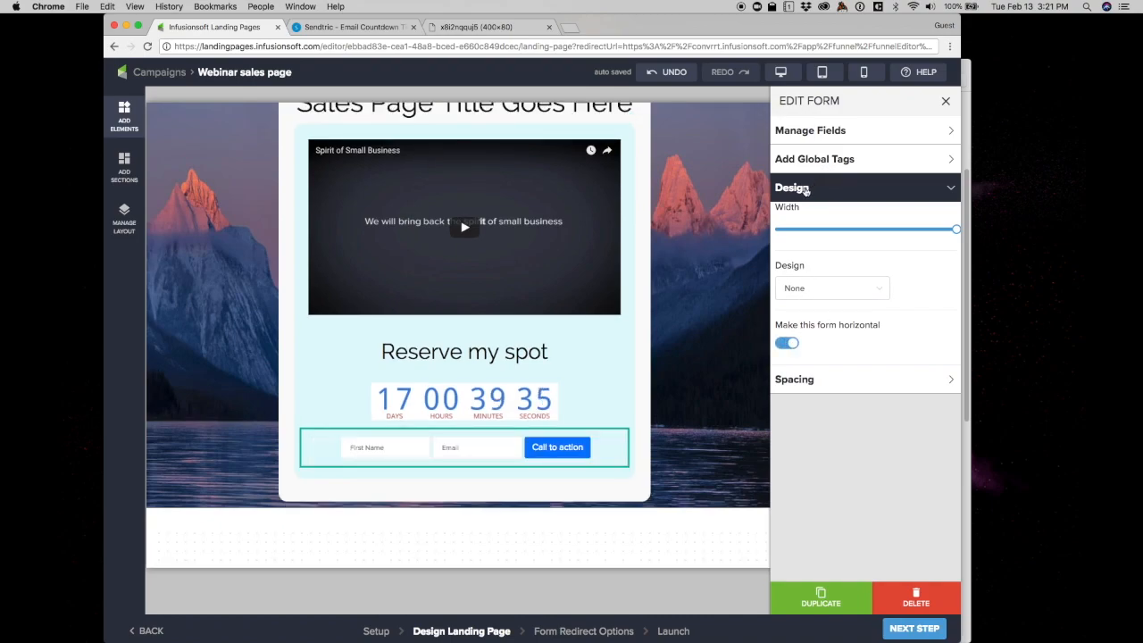
left_click(785, 344)
left_click(786, 344)
Change the text of the form's call-to-action button to "Save my spot".
left_click(569, 450)
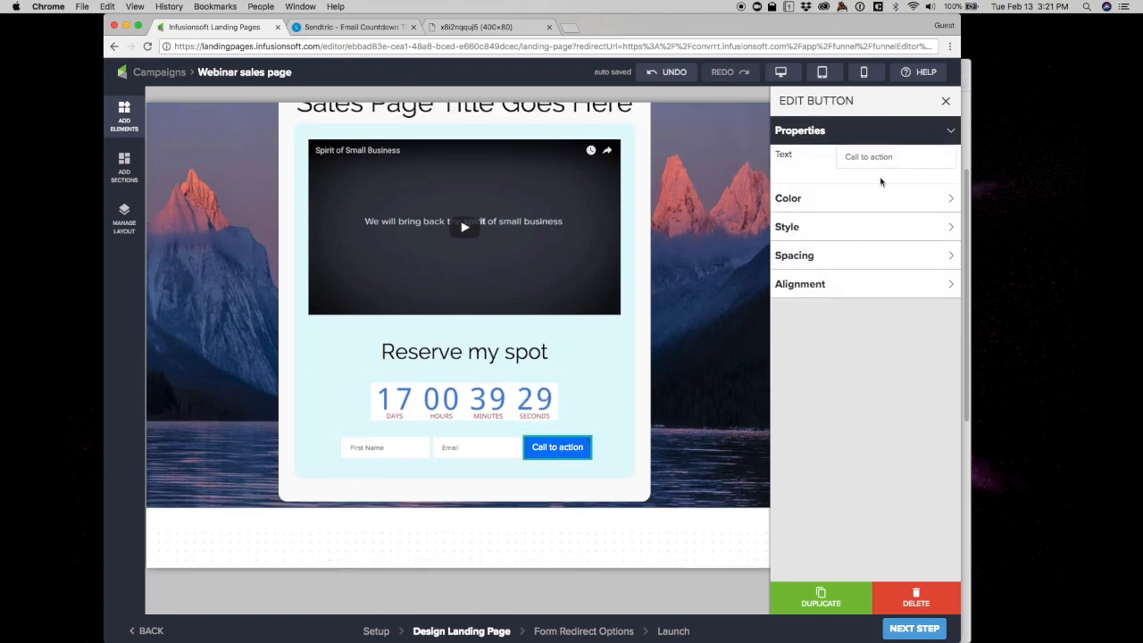
left_click(884, 156)
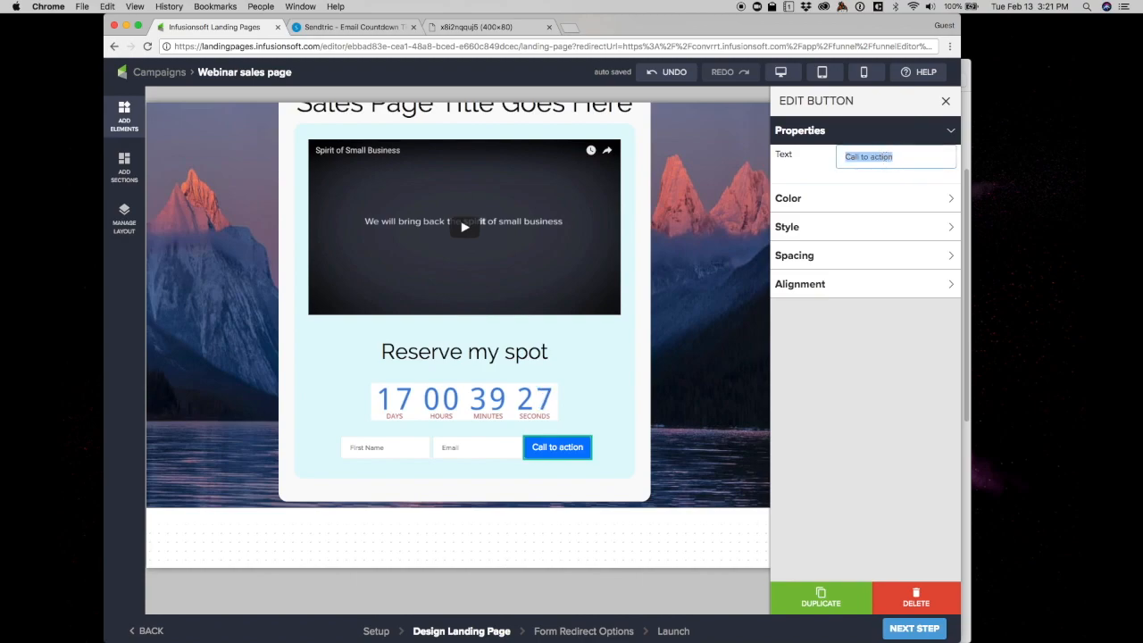
type("Save my spot")
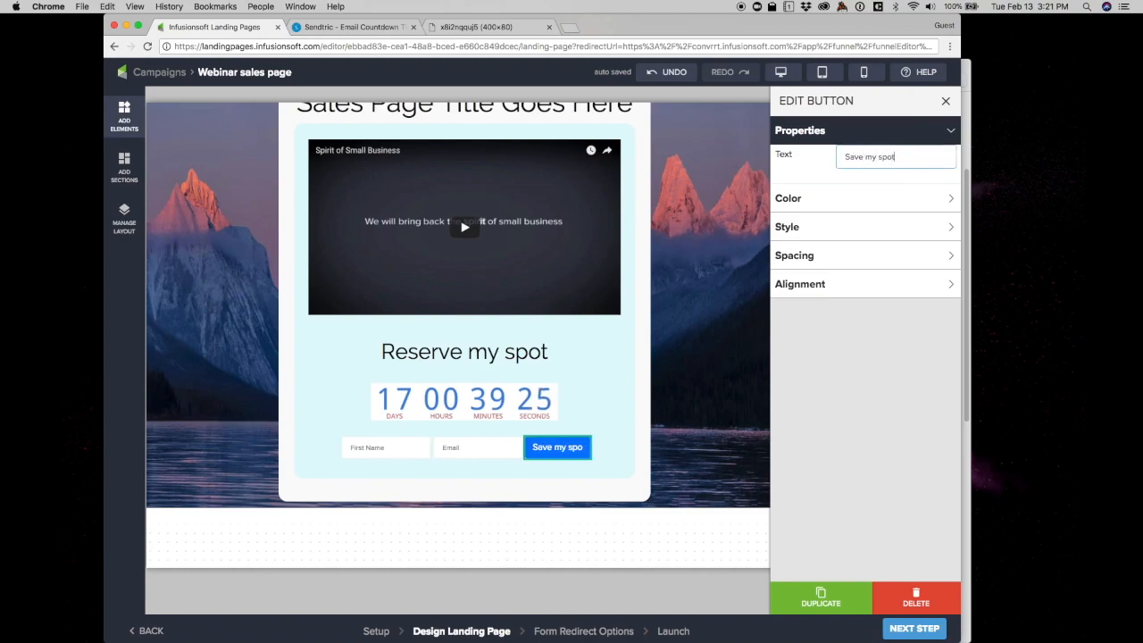
Change the color of the form's "Save my spot" button to orange.
left_click(853, 198)
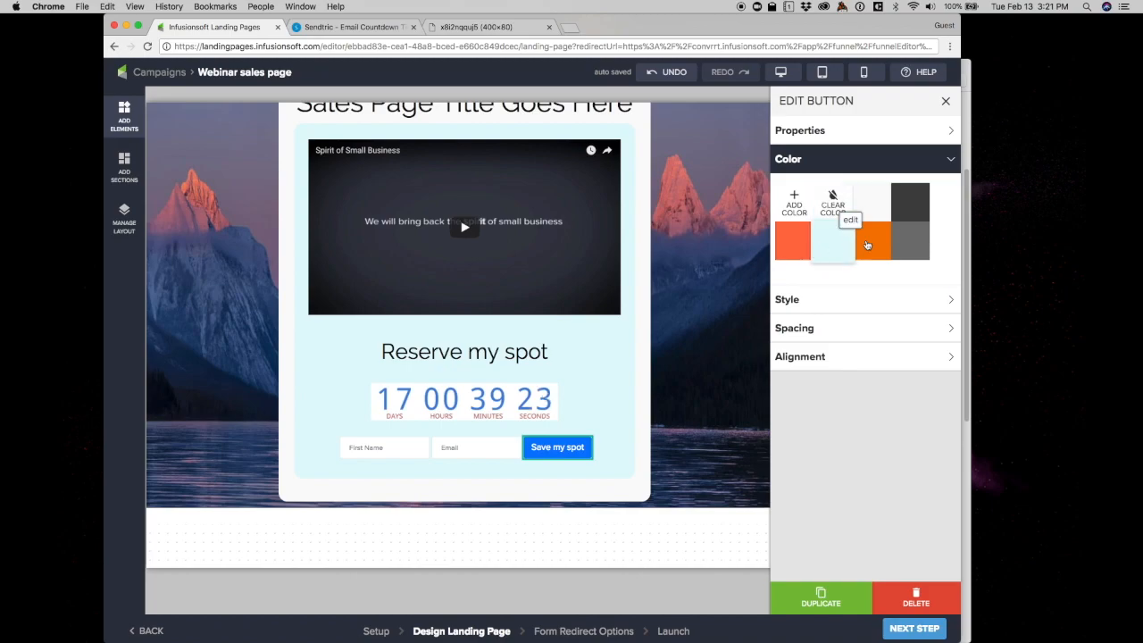
left_click(861, 245)
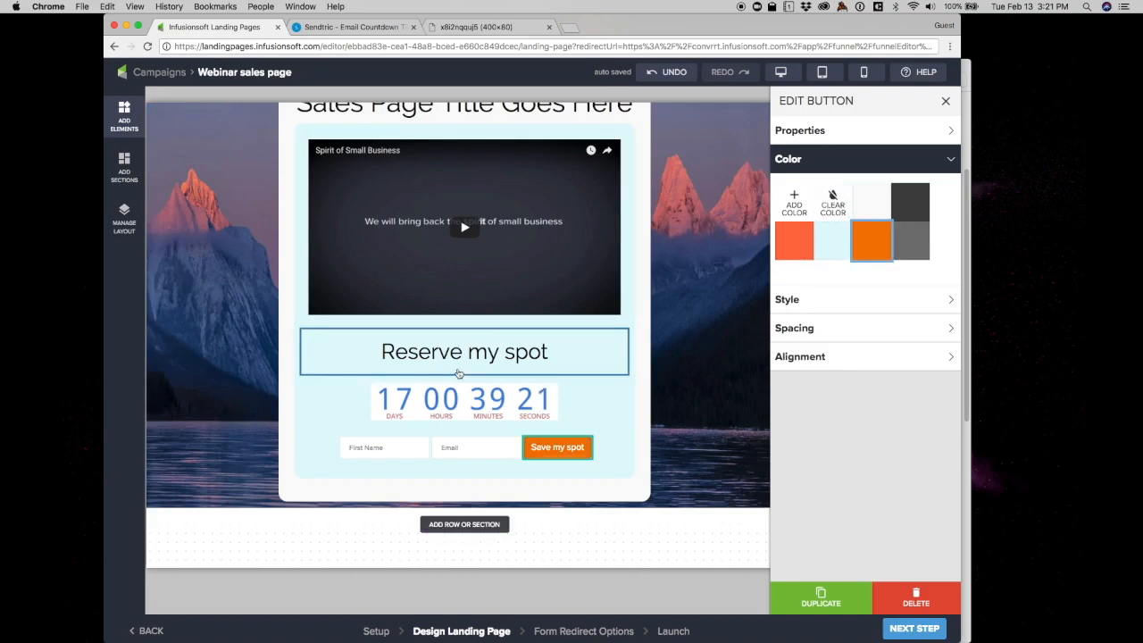
scroll(458, 373, "up", 3)
scroll(515, 349, "down", 3)
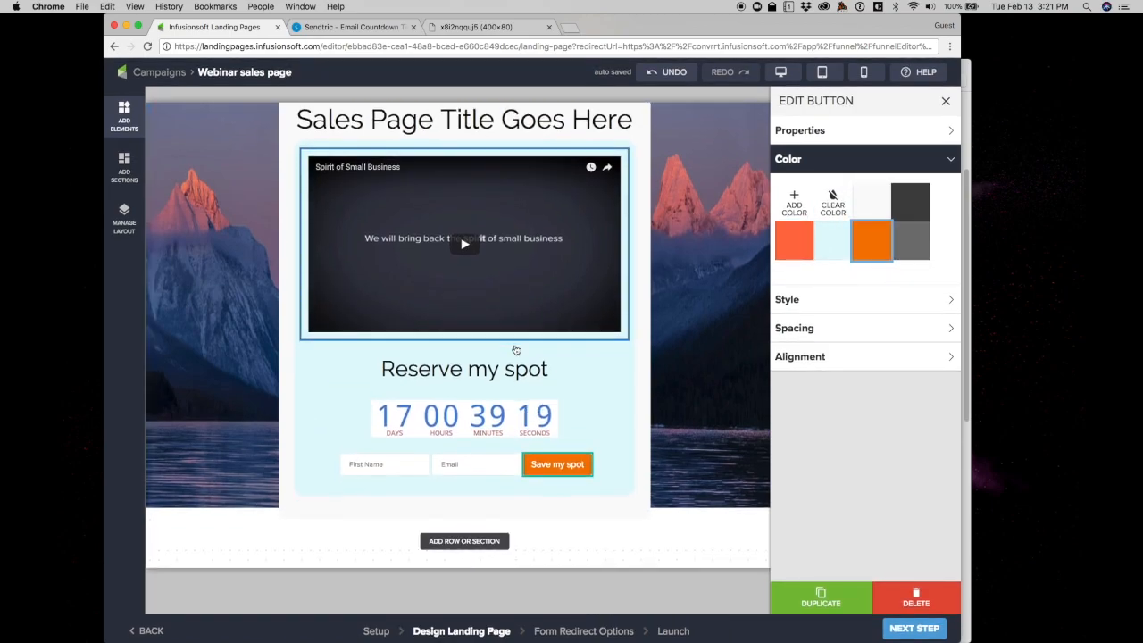
Append "&autoplay=1" to the URL of the page's embedded YouTube video.
scroll(515, 349, "up", 1)
left_click(512, 306)
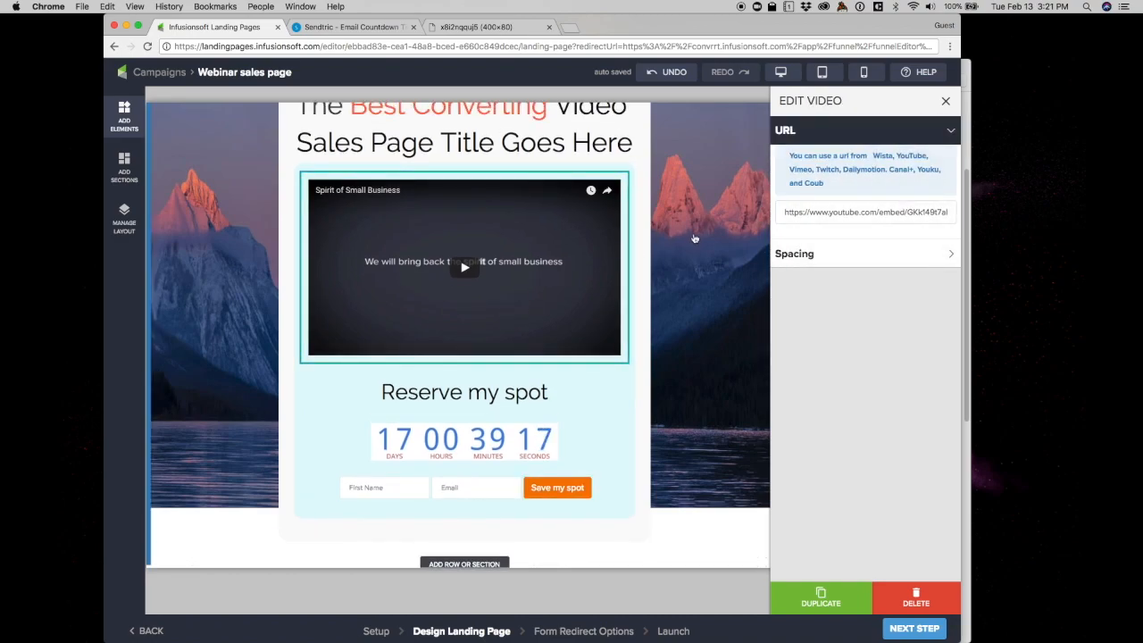
left_click(849, 213)
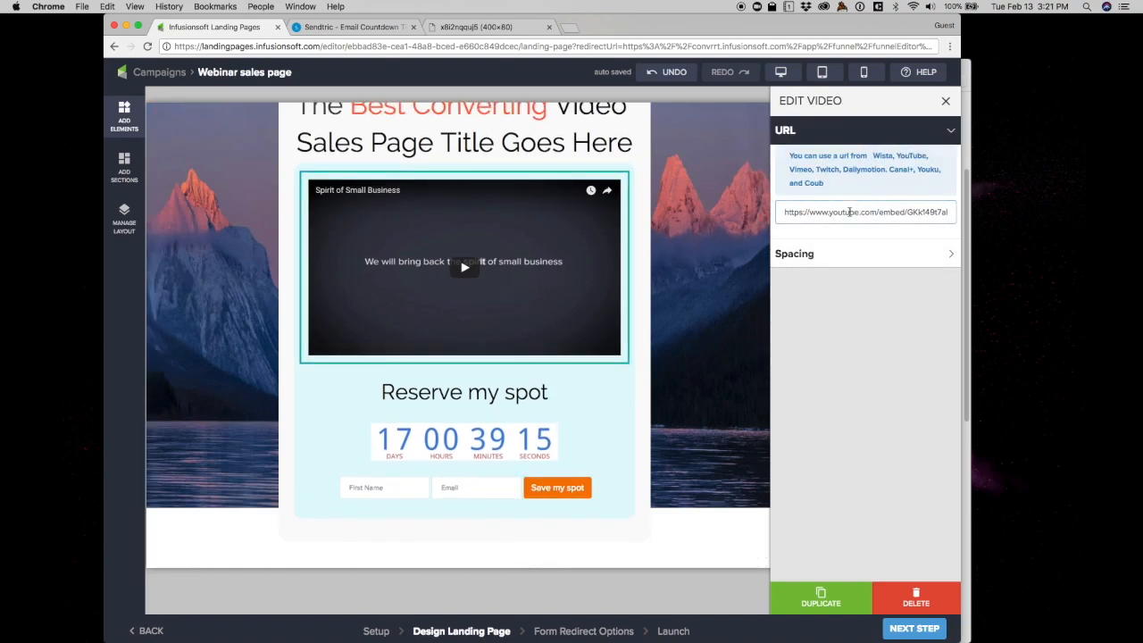
key("super+Right")
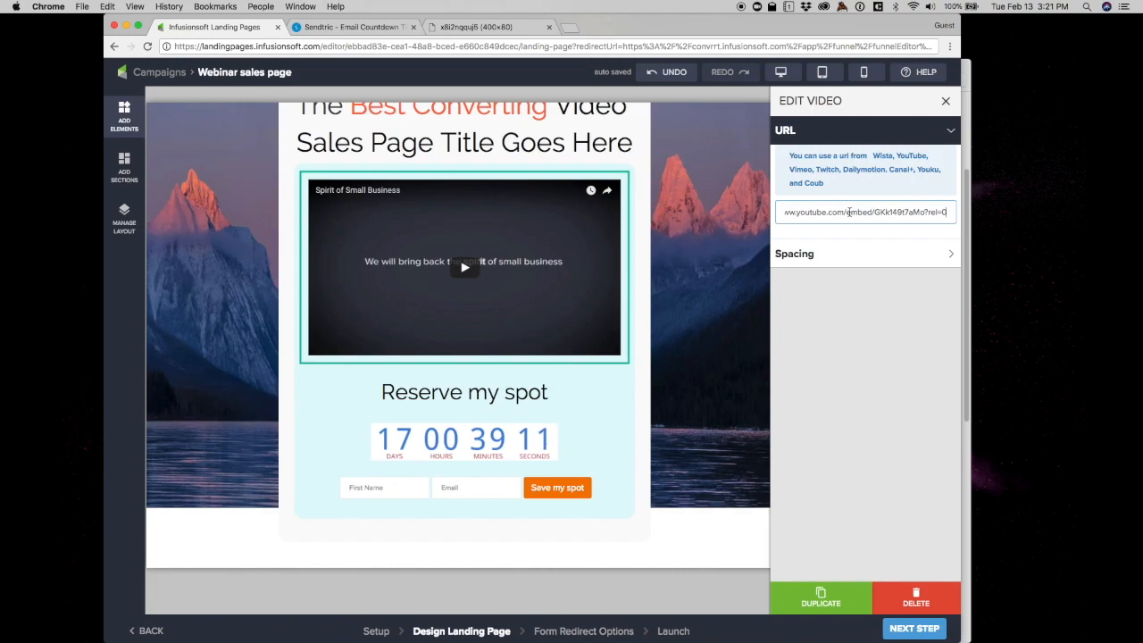
type("&")
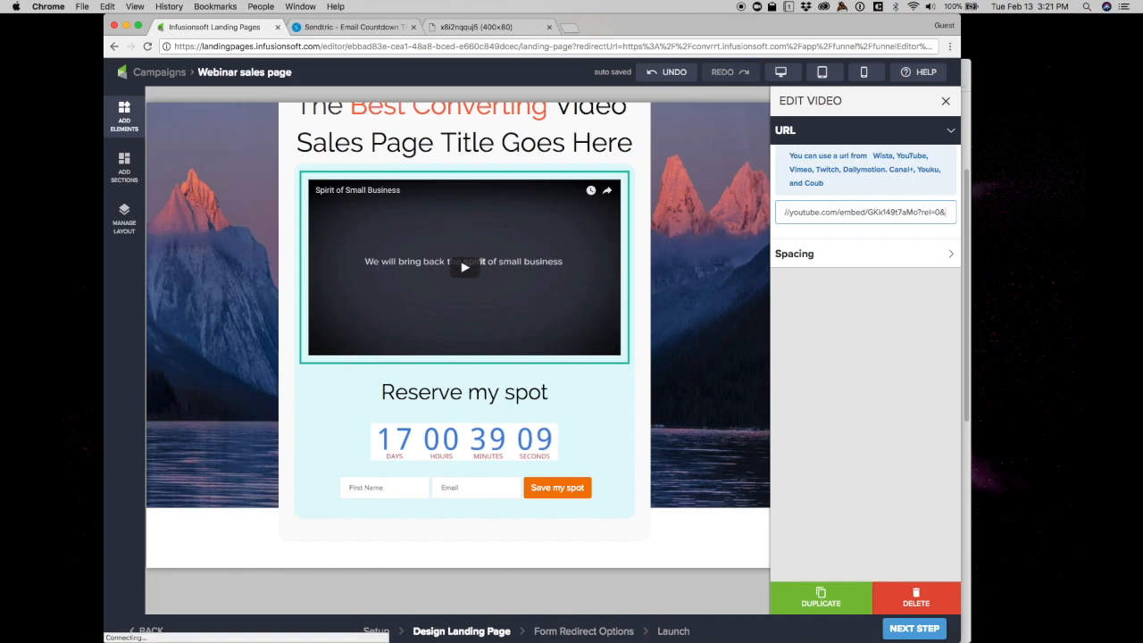
type("autoplay=1")
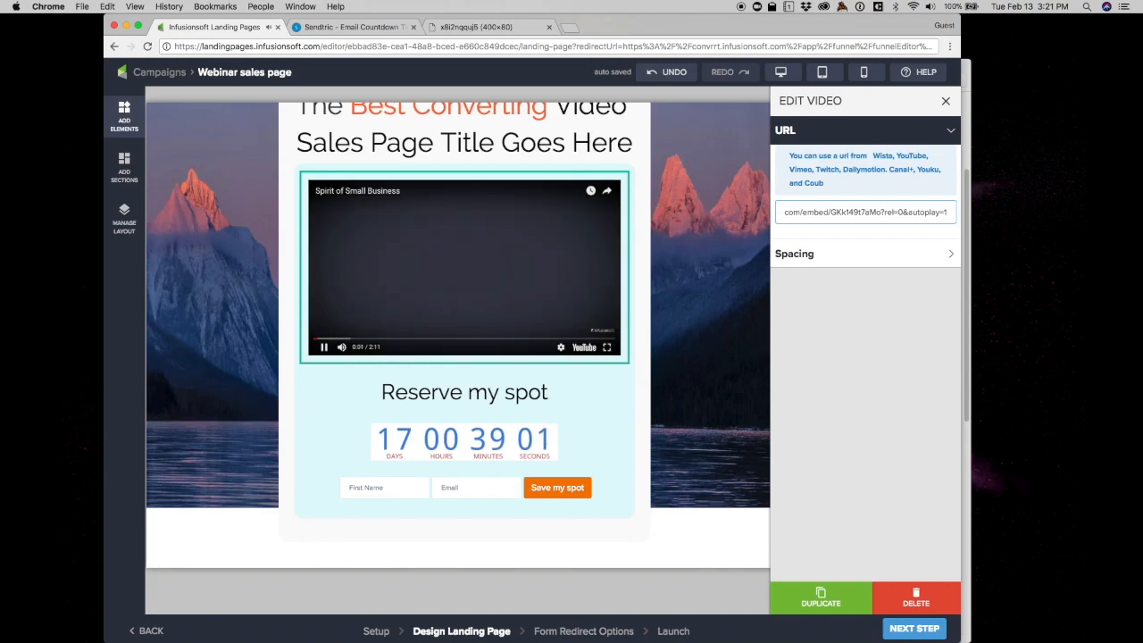
Set the autoplay parameter in the video's URL to 0.
key("BackSpace")
type("0")
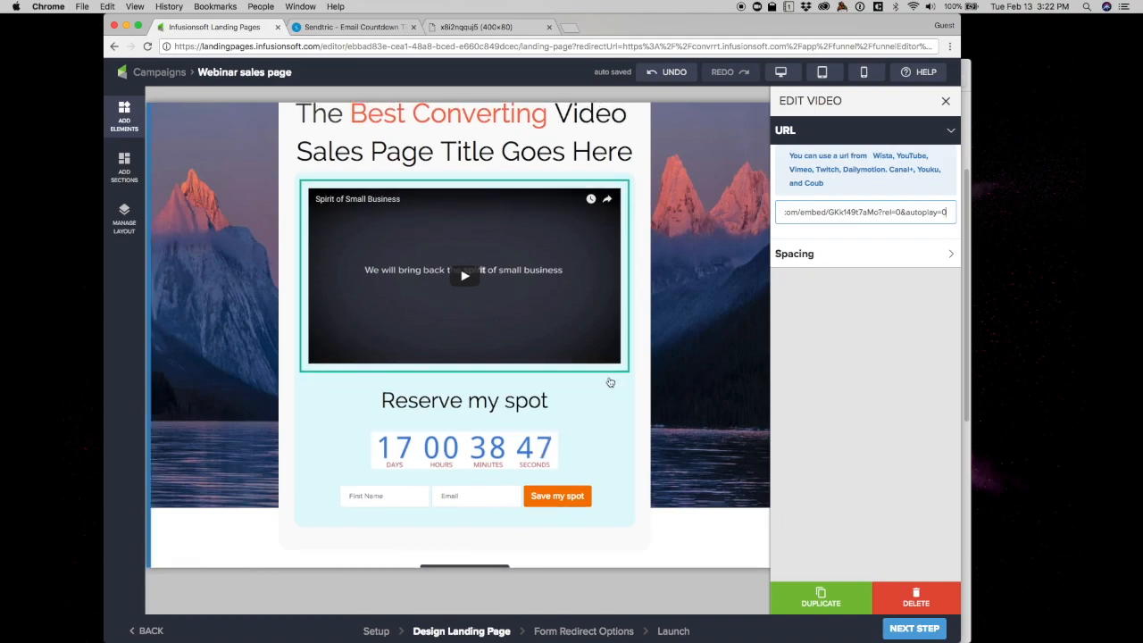
scroll(608, 382, "down", 2)
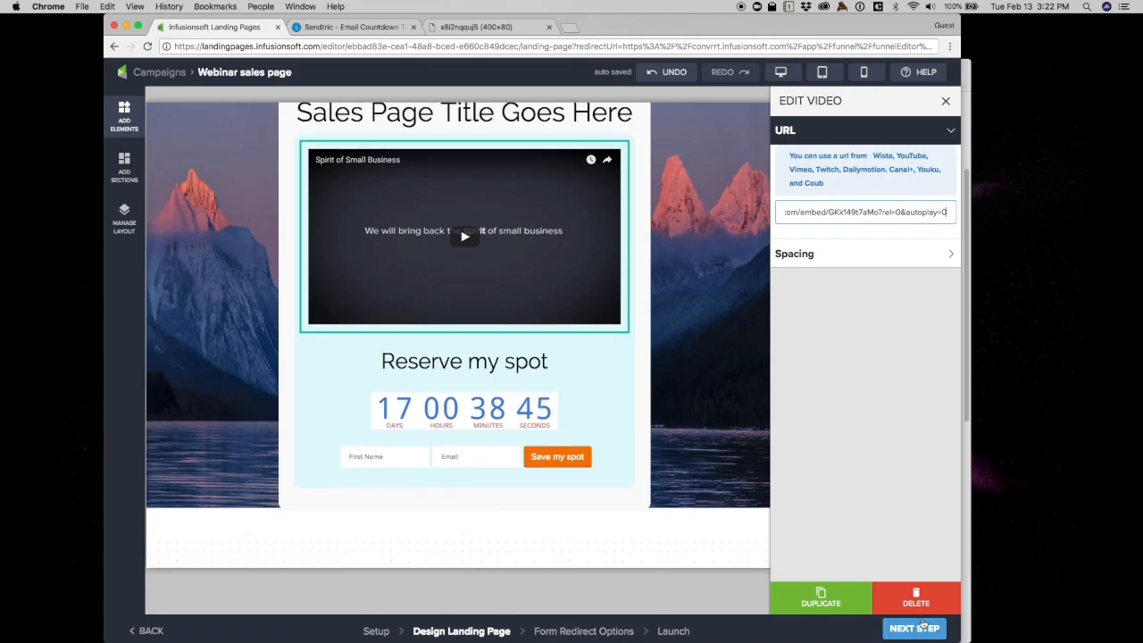
left_click(923, 630)
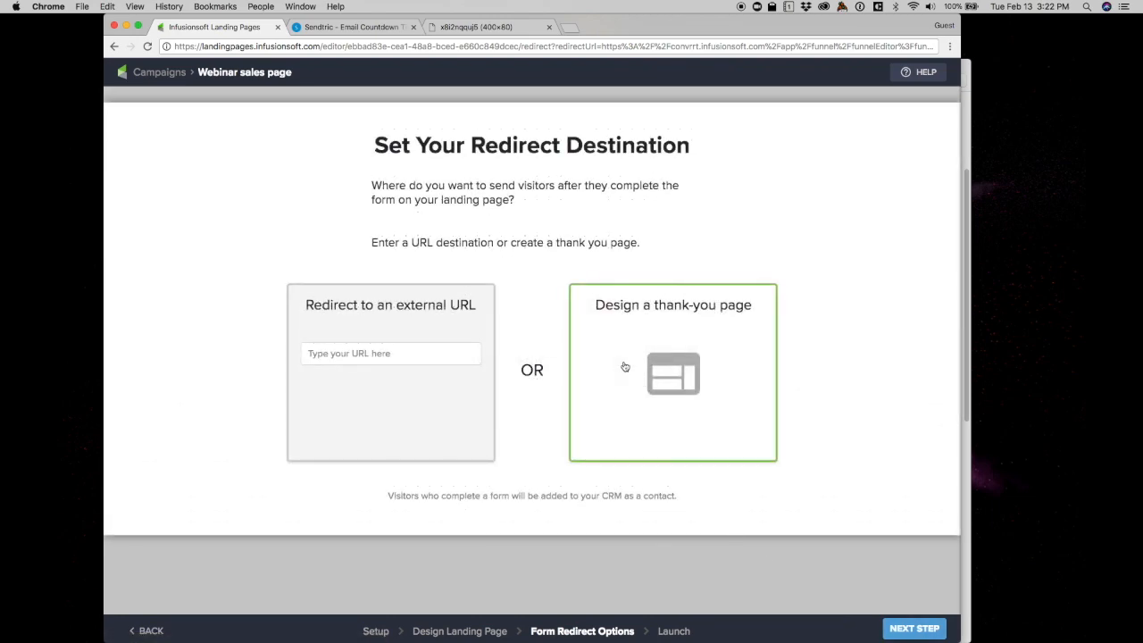
left_click(398, 354)
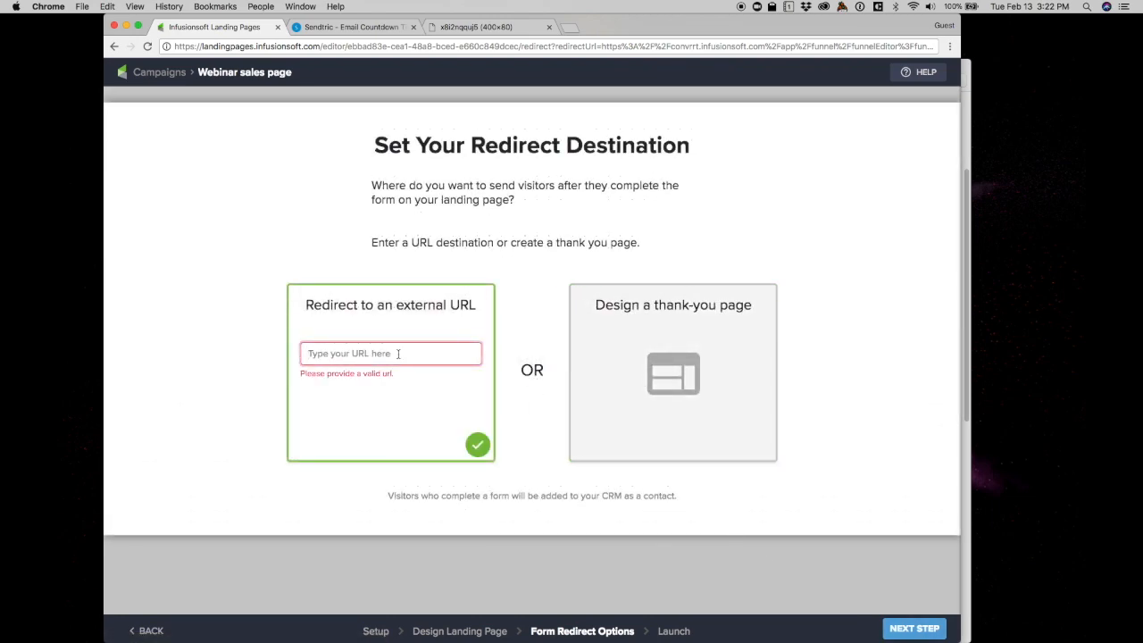
type("http://yahoo.com")
left_click(911, 629)
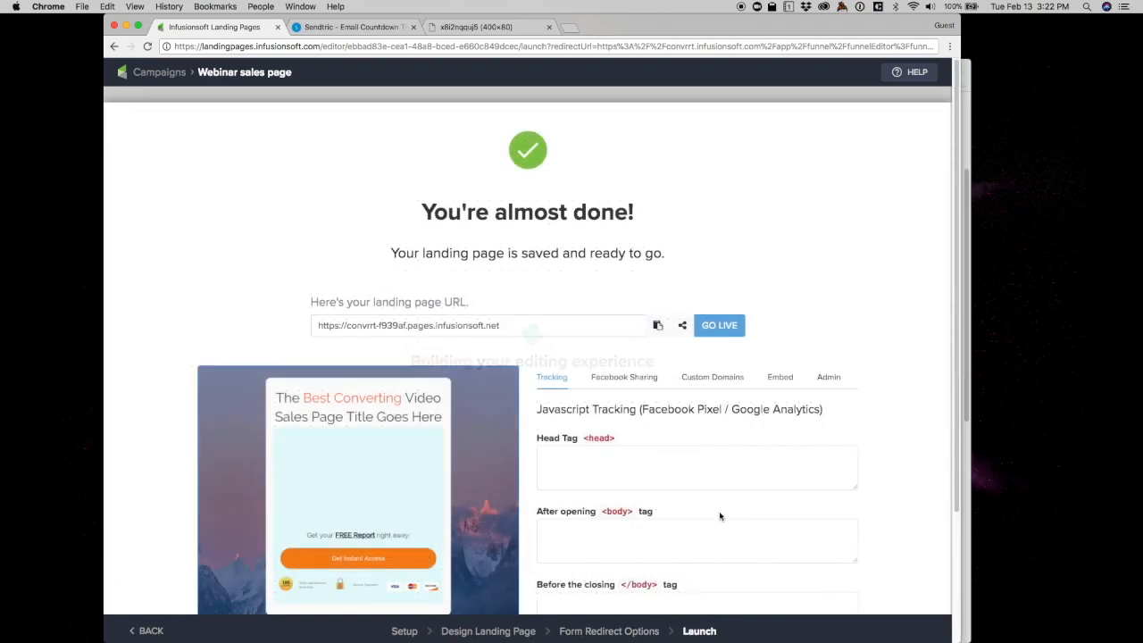
Take the landing page live and open its published URL to view the page down to the form.
scroll(604, 493, "down", 4)
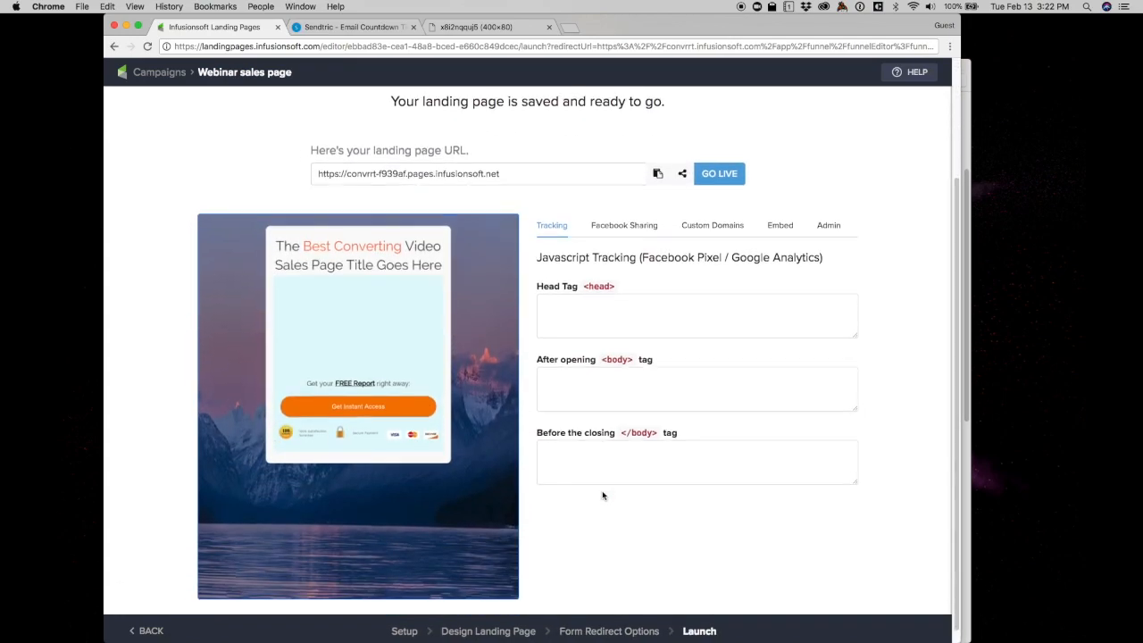
left_click(721, 173)
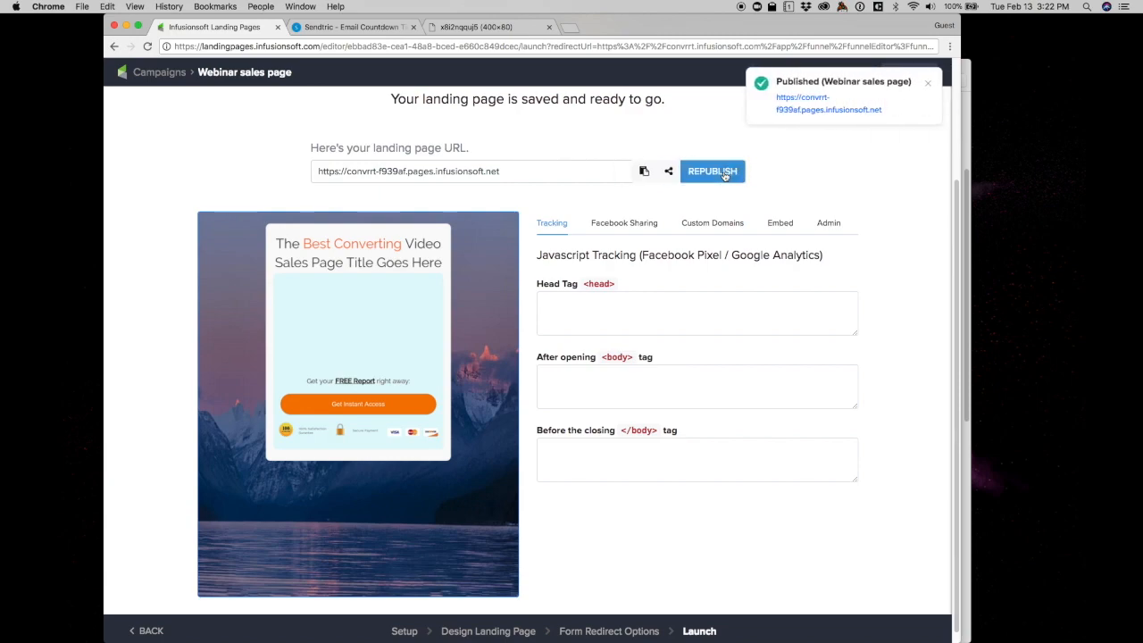
left_click(795, 103)
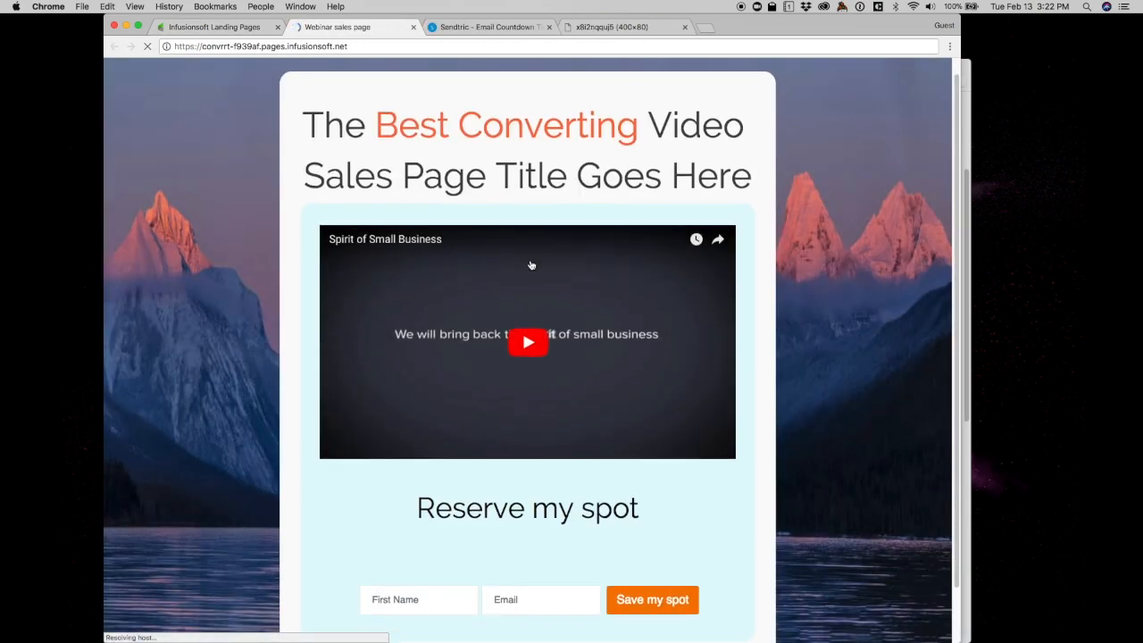
scroll(527, 367, "down", 2)
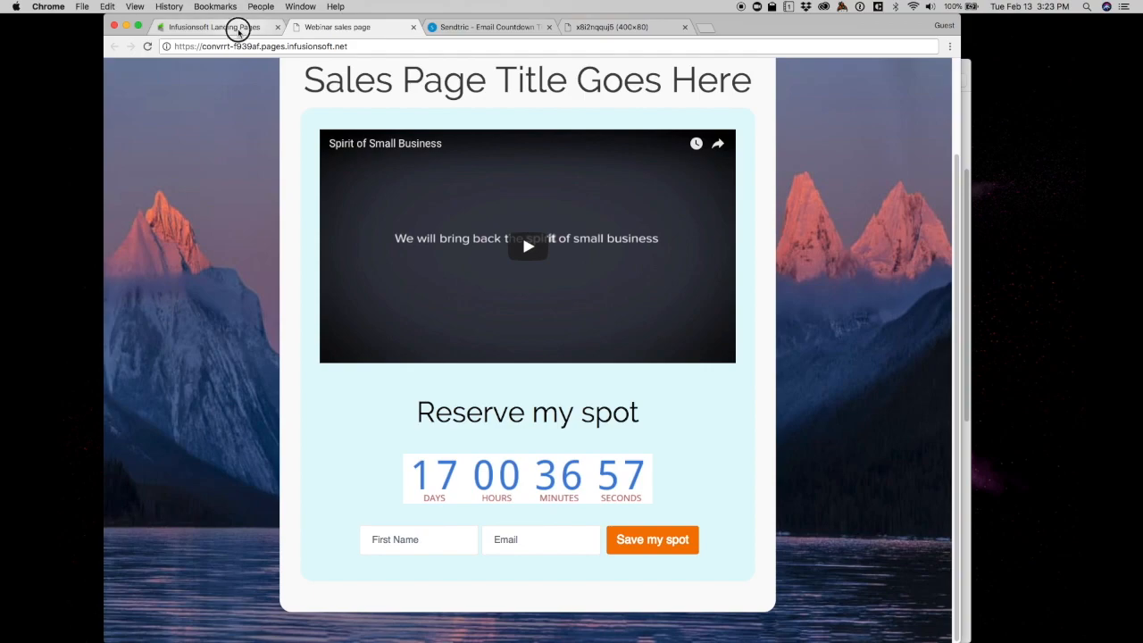
Return to the page design and examine the layout structure of the row holding the heading, countdown timer and form.
left_click(239, 31)
left_click(473, 631)
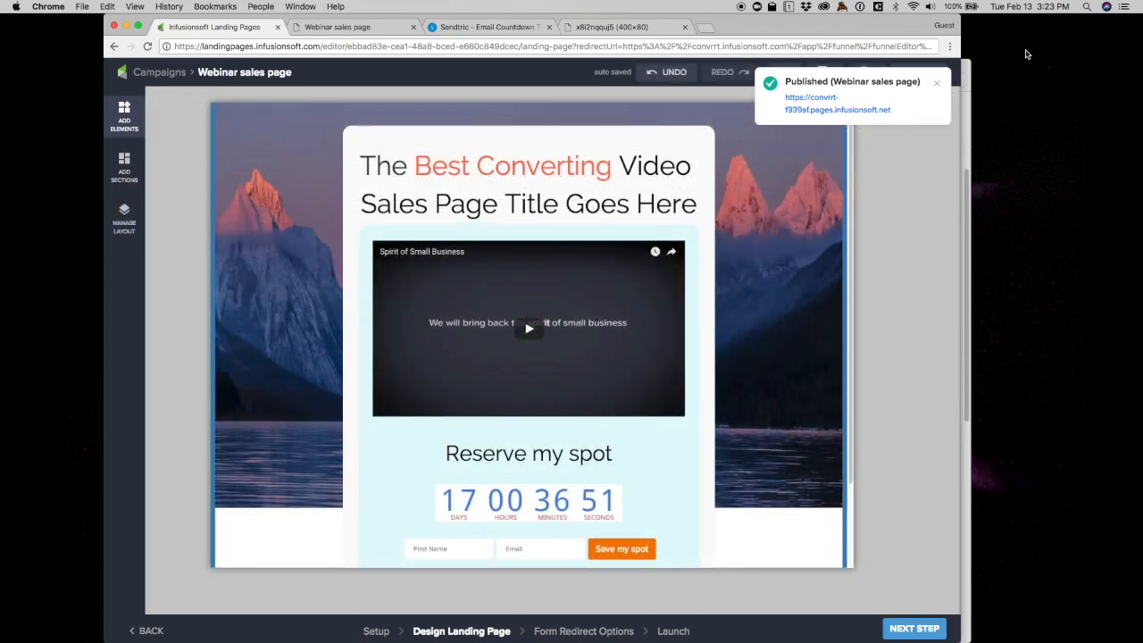
left_click(939, 86)
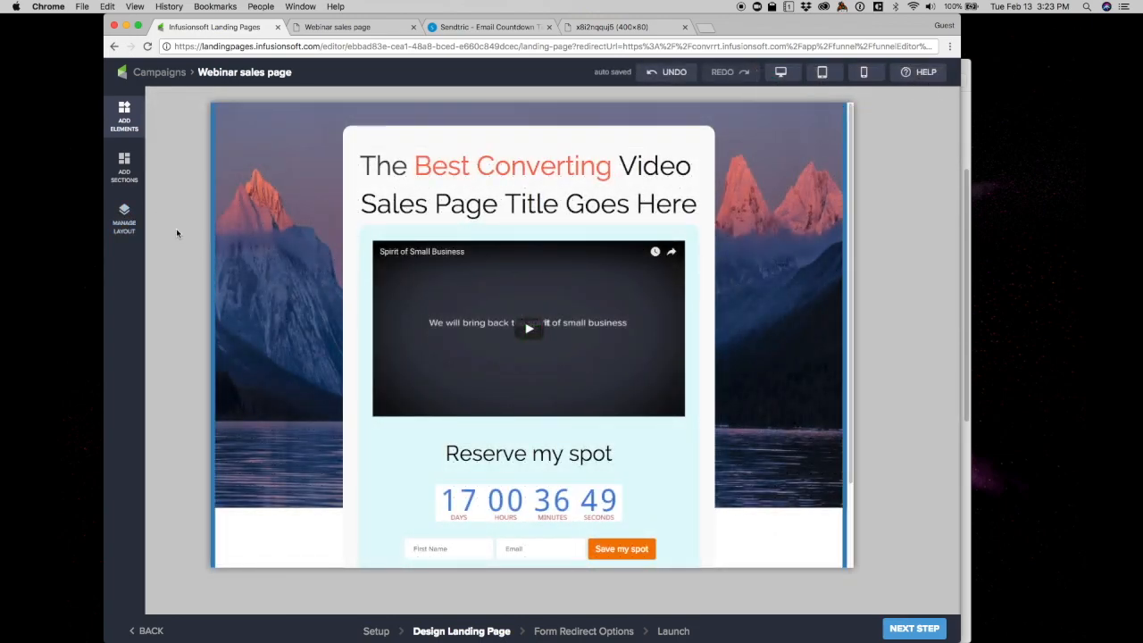
left_click(123, 219)
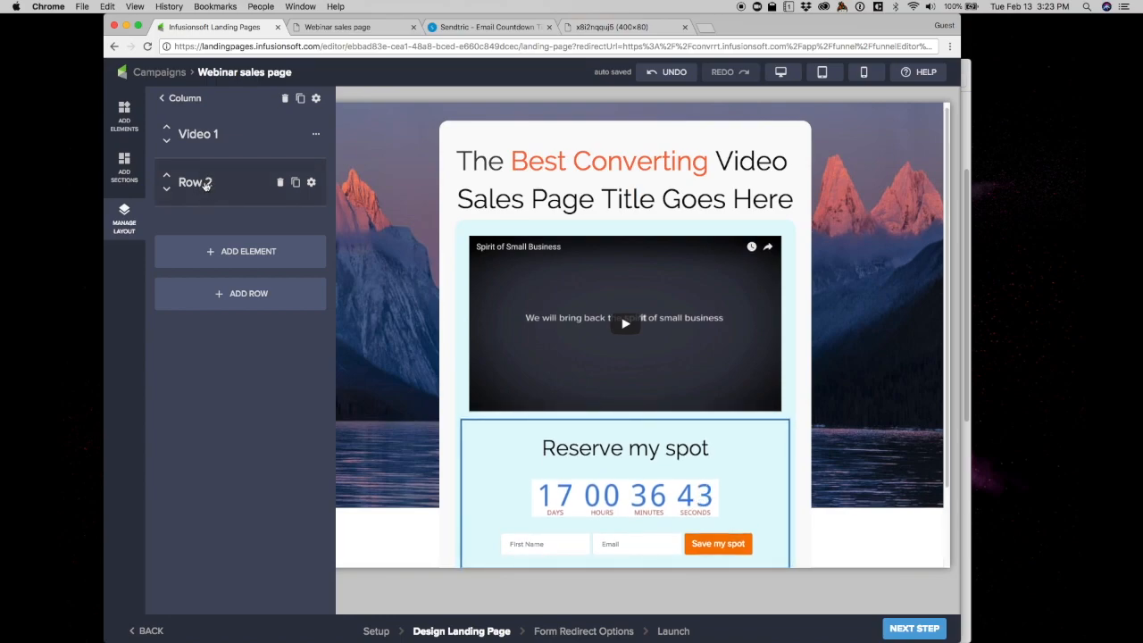
left_click(204, 184)
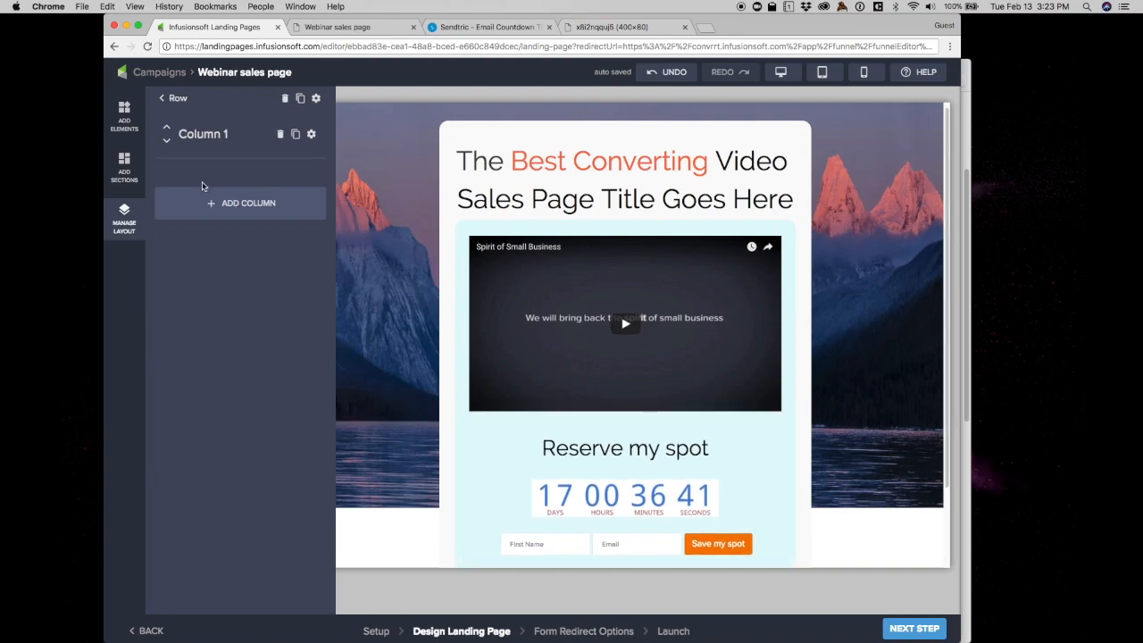
left_click(206, 135)
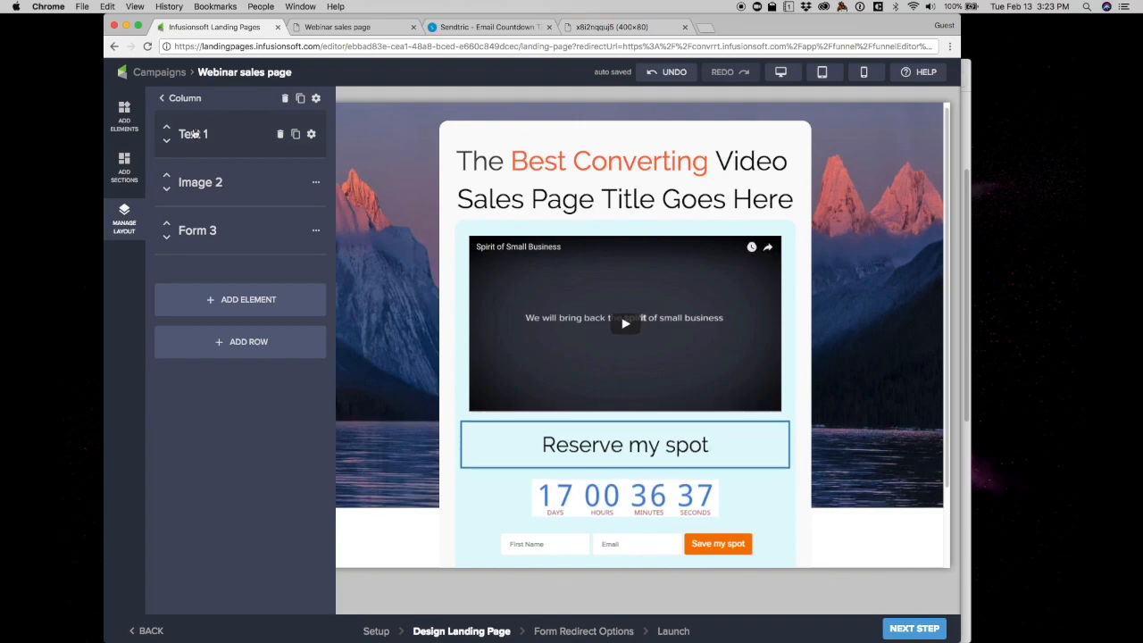
left_click(177, 99)
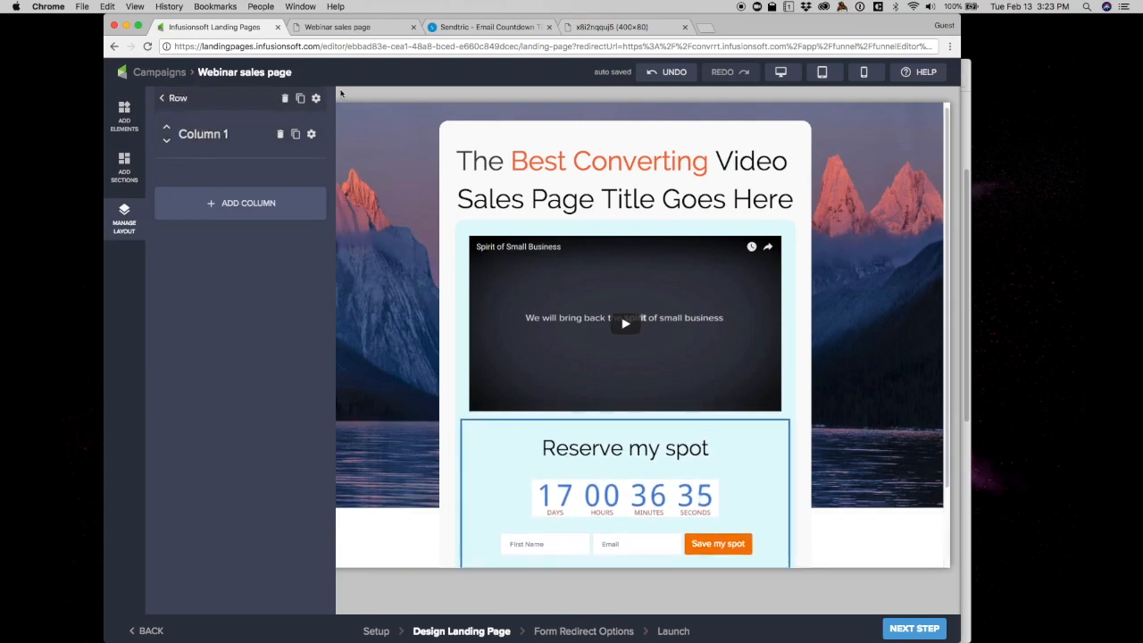
left_click(183, 99)
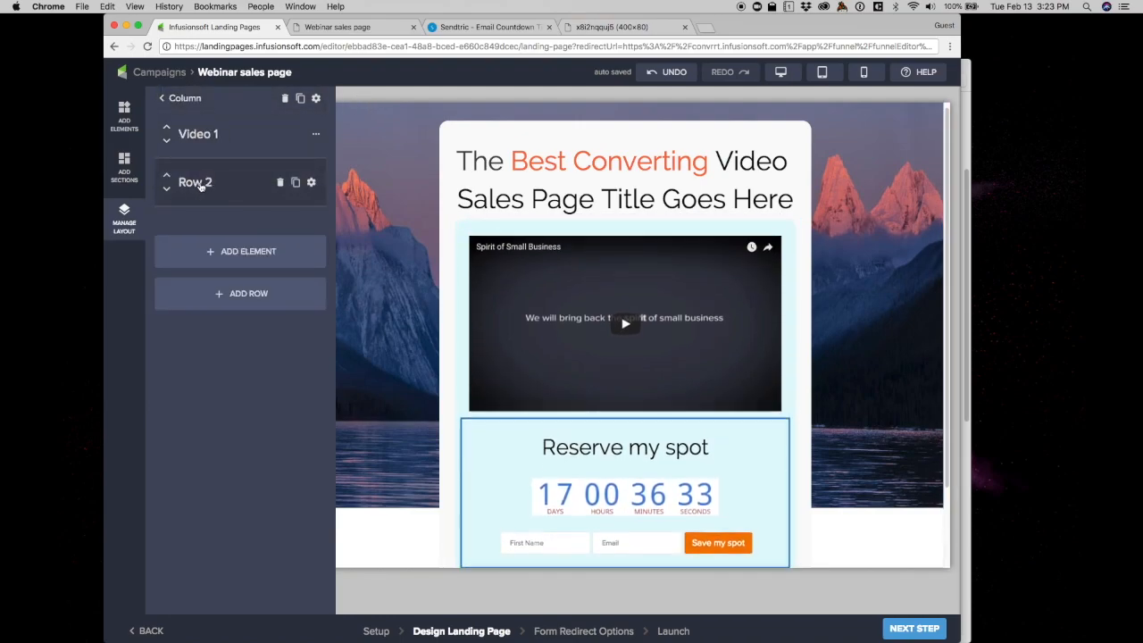
Inspect the published page's code and select the div of the row holding the heading, countdown timer and form.
left_click(357, 26)
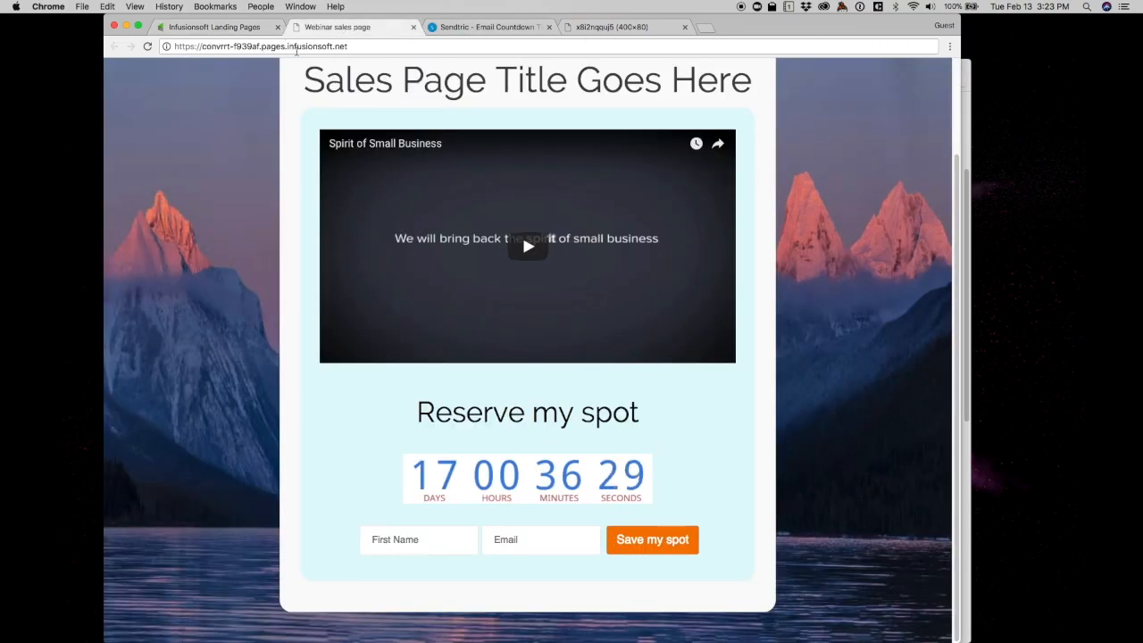
right_click(421, 444)
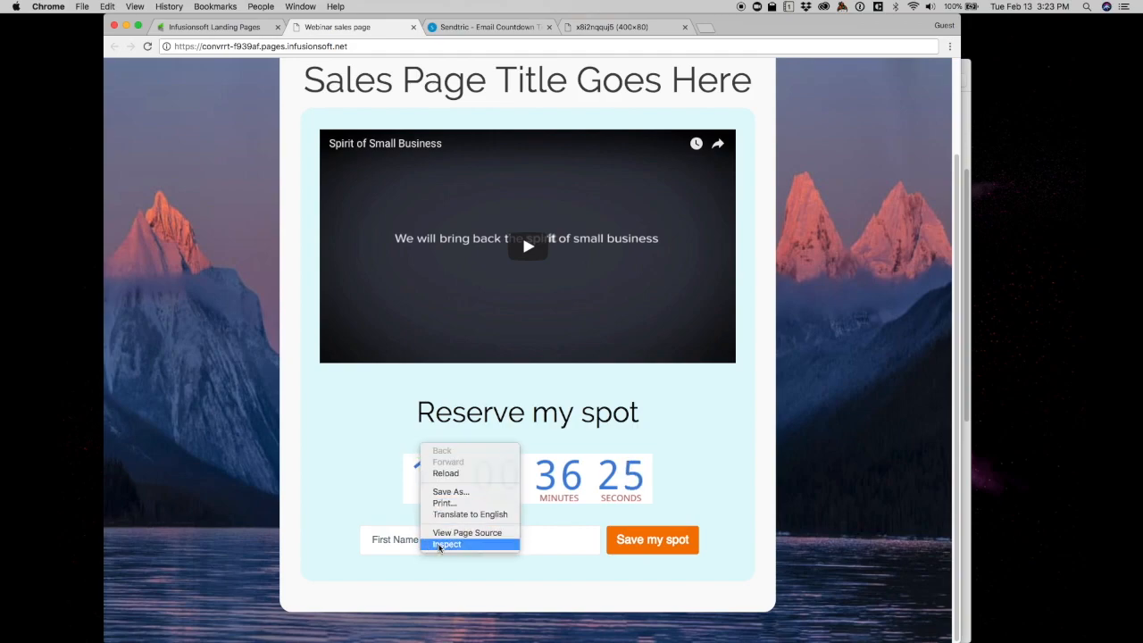
left_click(438, 544)
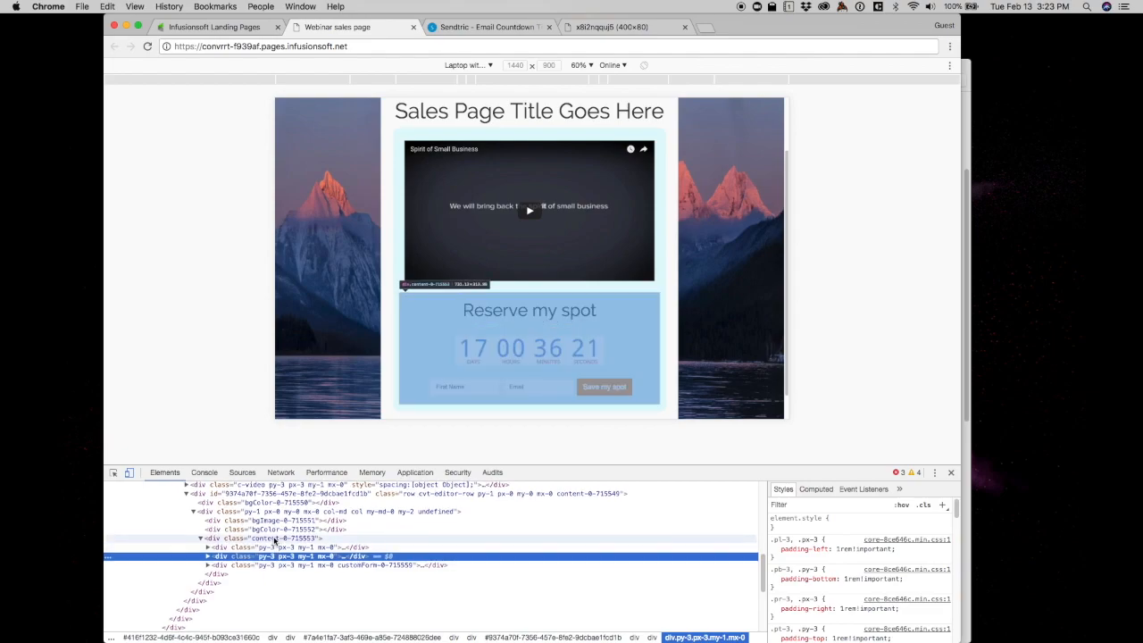
scroll(277, 548, "up", 2)
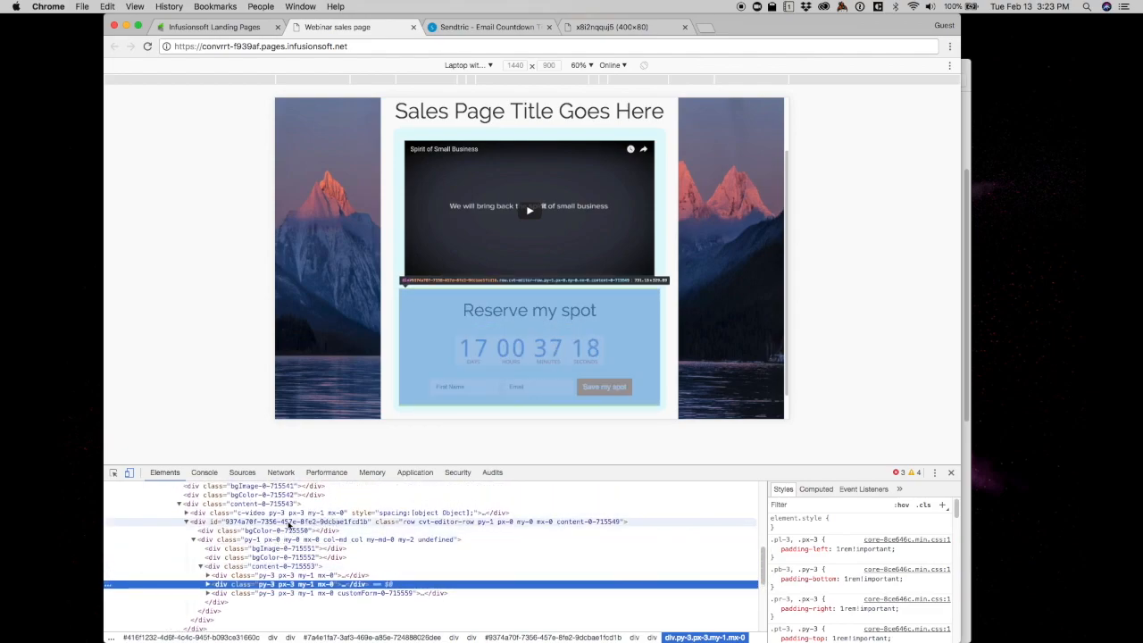
left_click(246, 521)
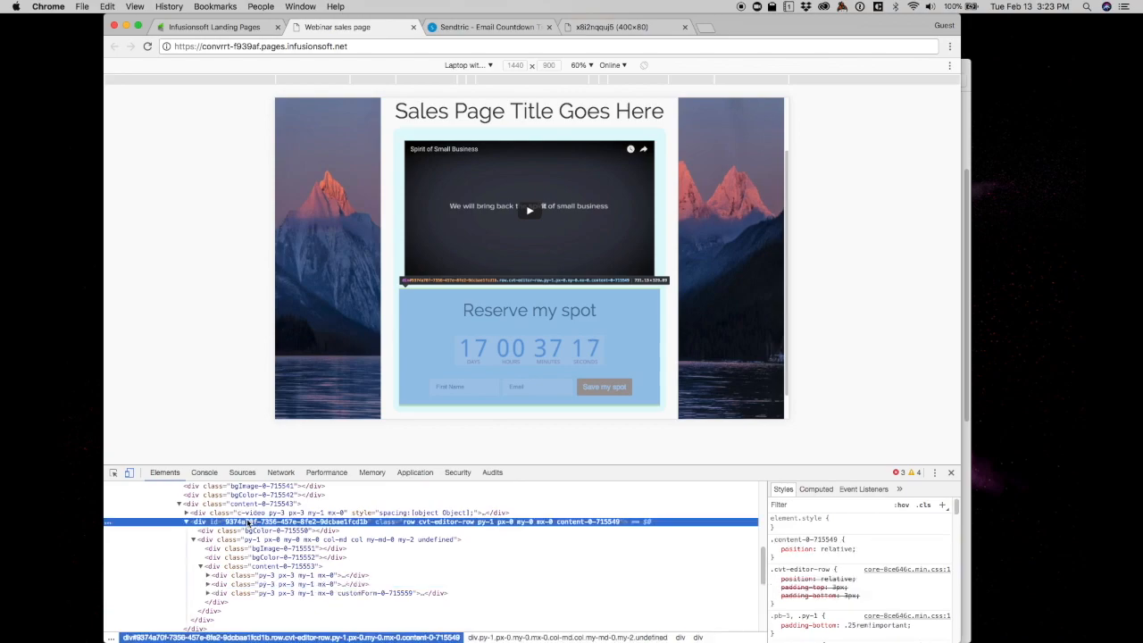
double_click(411, 526)
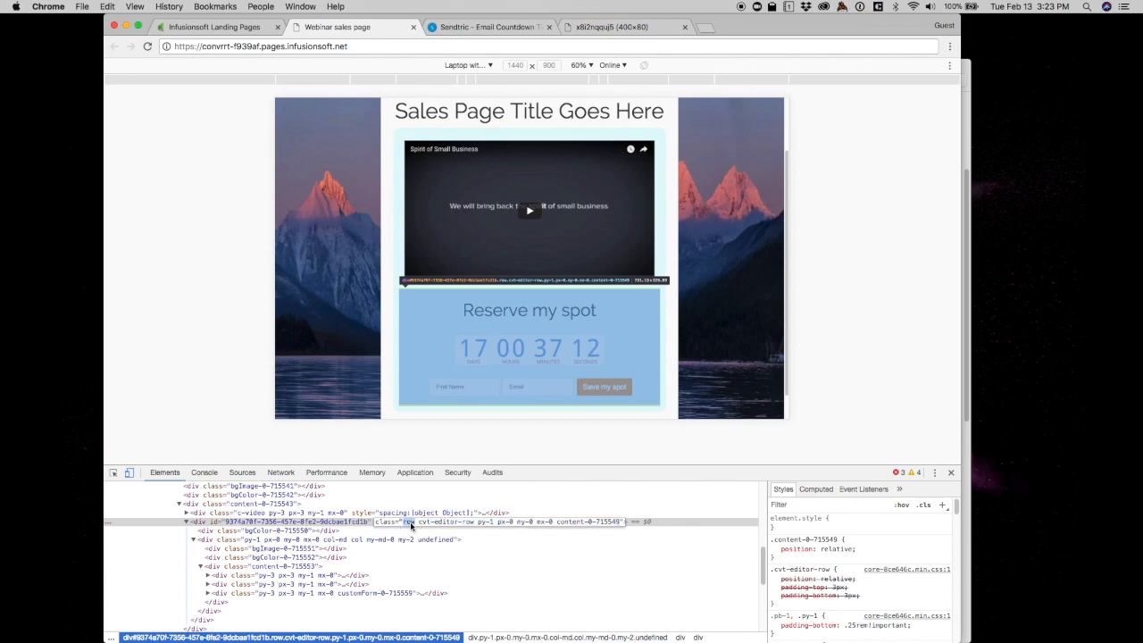
left_click(365, 524)
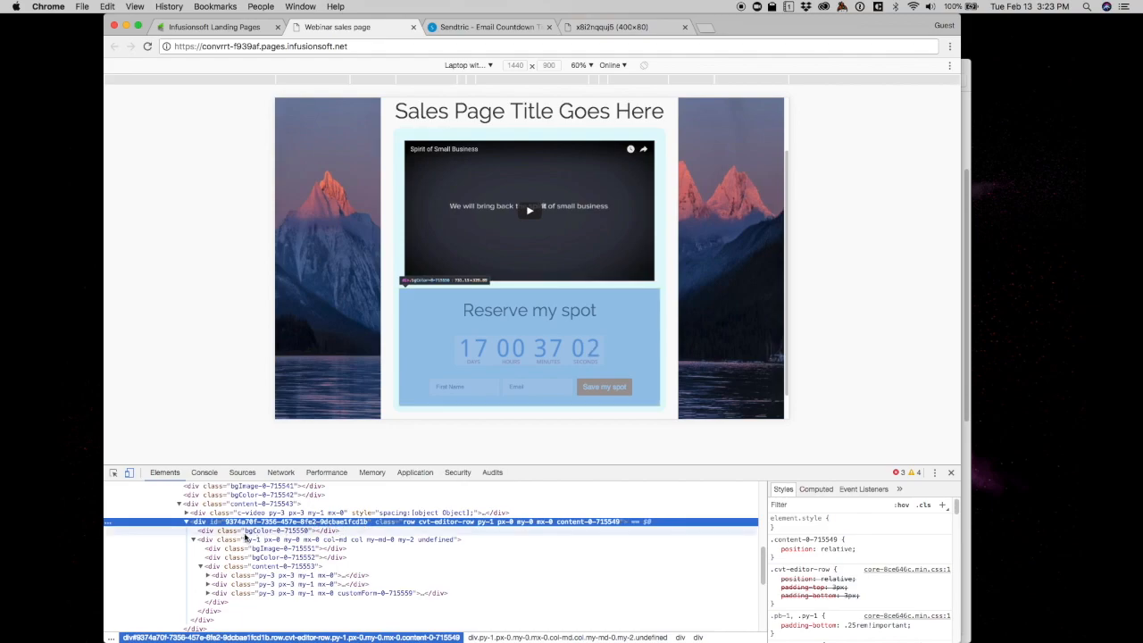
Copy the id value of the selected row's div and return to the landing page editor.
double_click(345, 525)
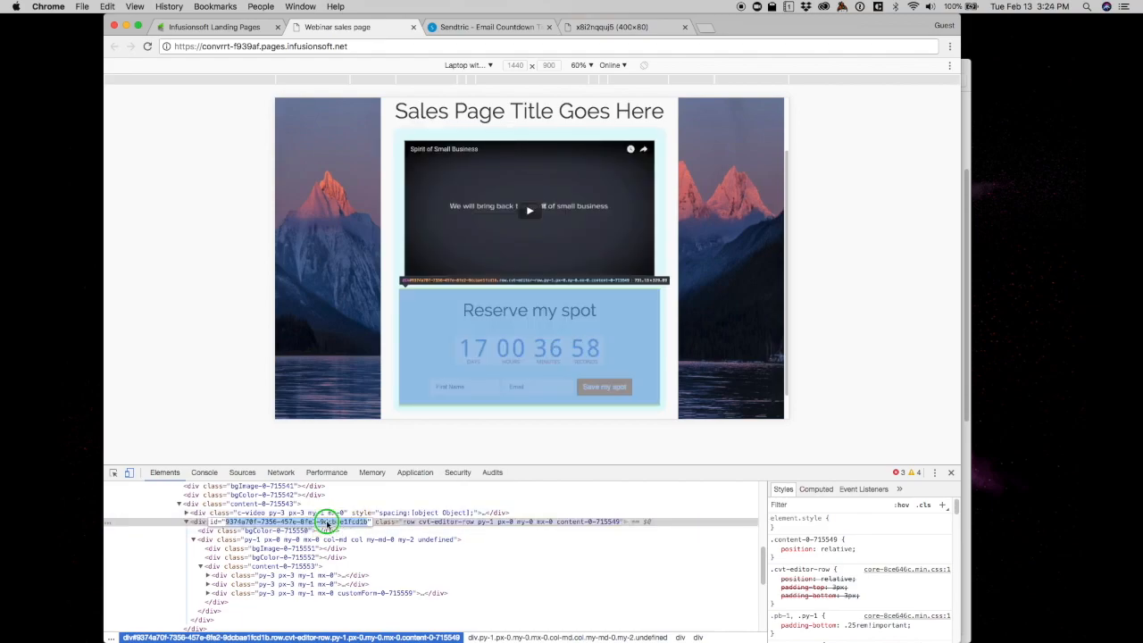
right_click(329, 523)
left_click(349, 539)
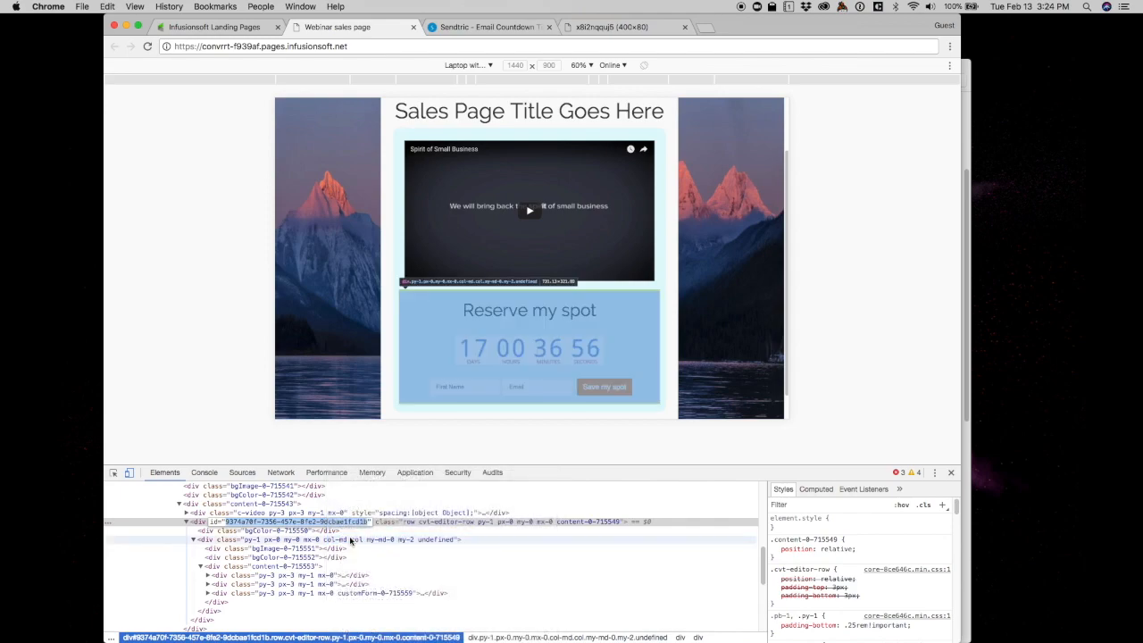
left_click(433, 522)
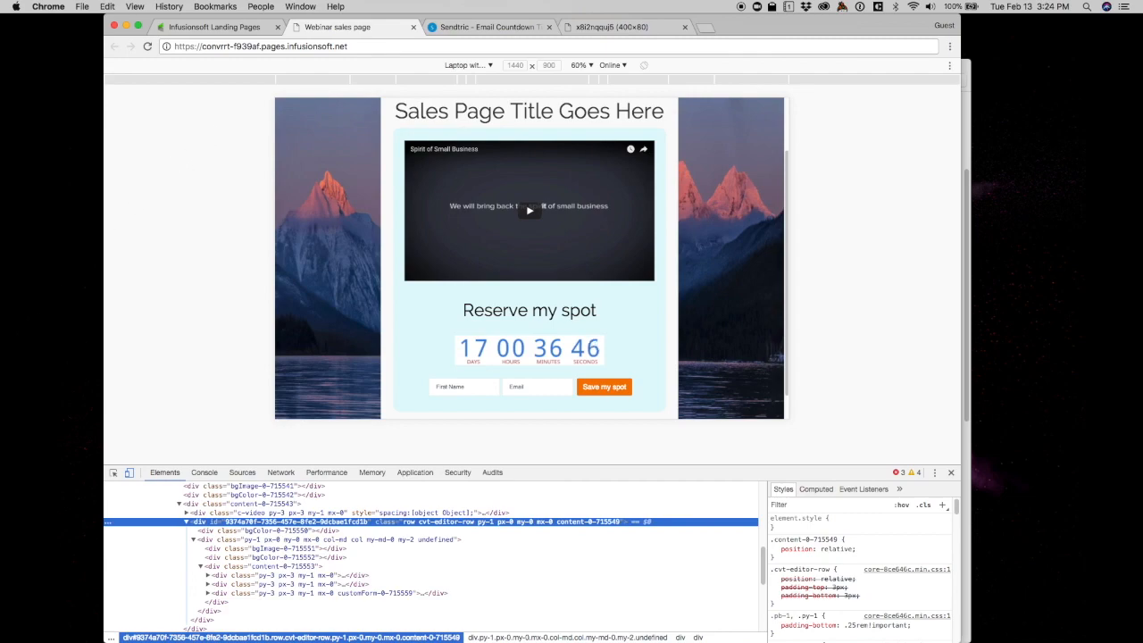
left_click(236, 29)
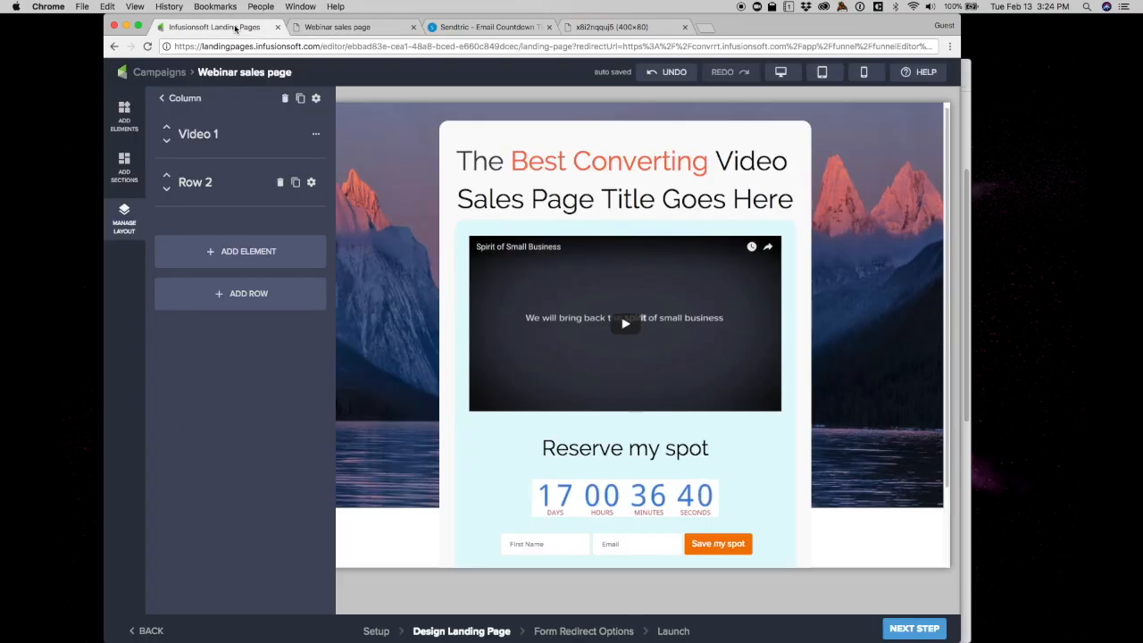
Go to the Launch stage and add an empty <script></script> block spread over several lines before the closing body tag.
left_click(681, 632)
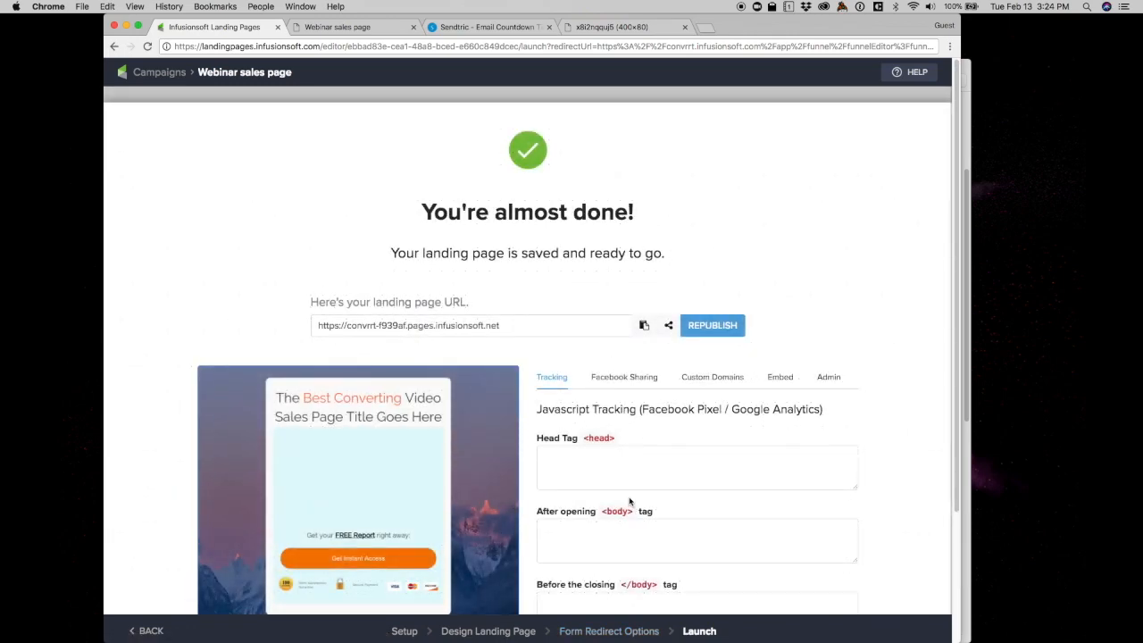
scroll(630, 502, "down", 4)
left_click(556, 444)
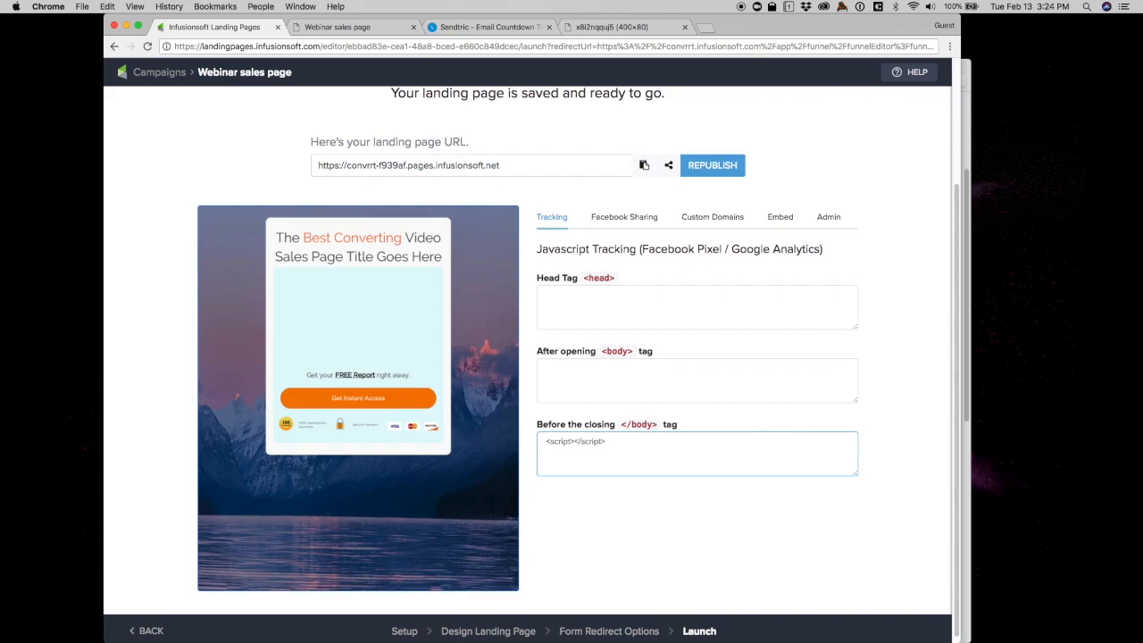
key("Return")
key("Return")
key("Return")
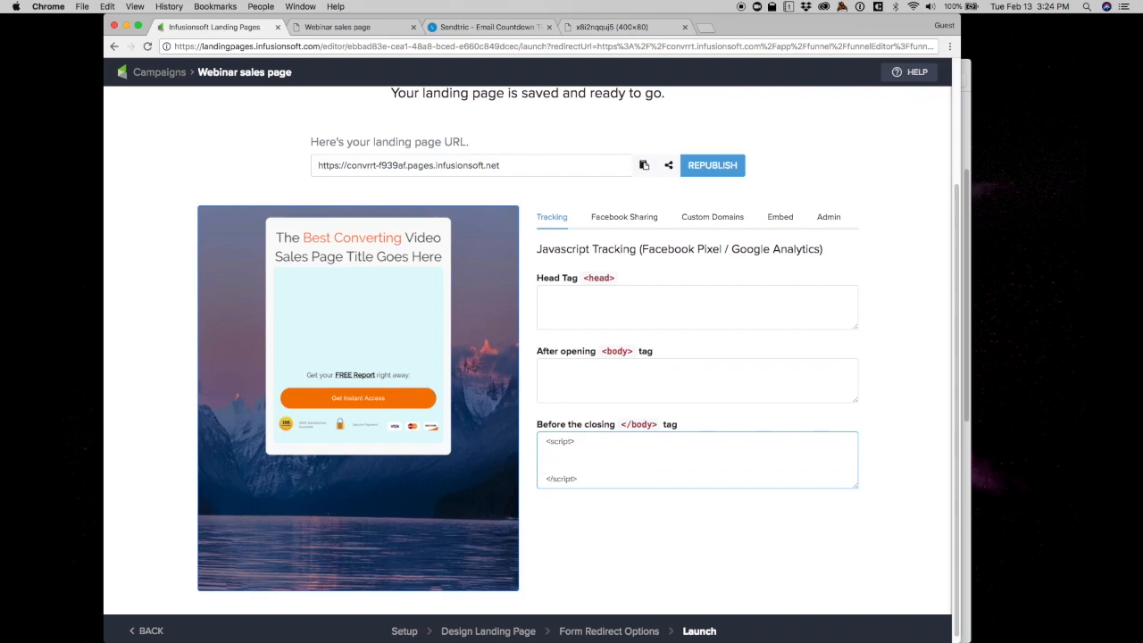
Insert the bigReveal script with the "invisible" class and a 9000 timeout between the script tags, and enlarge the code box to show it all.
key("super+Tab")
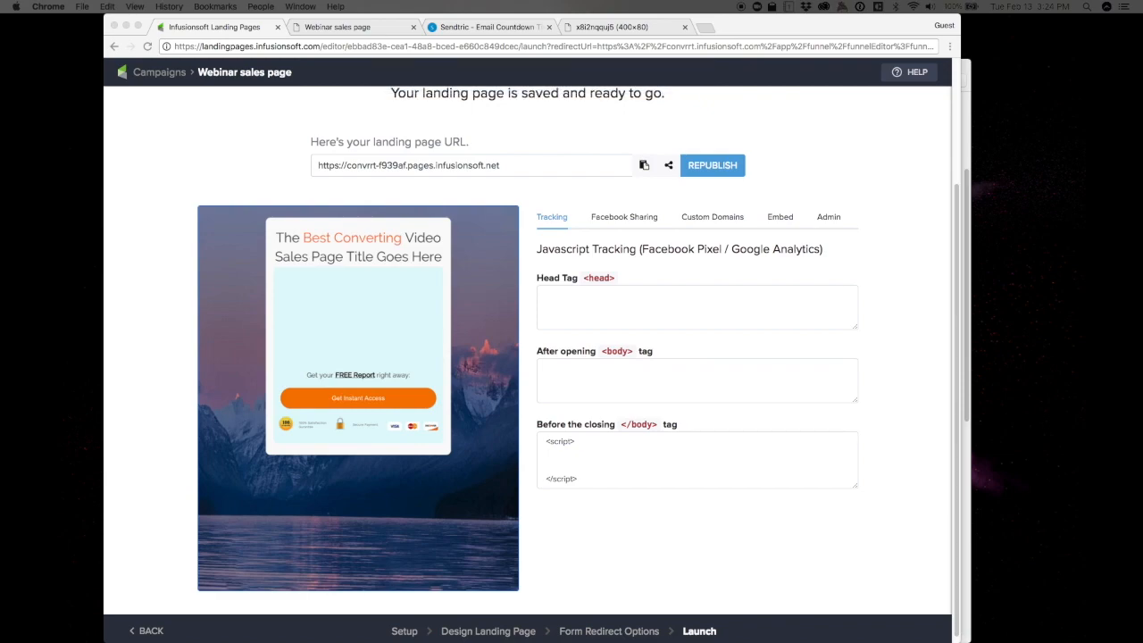
left_click(558, 458)
left_click(561, 453)
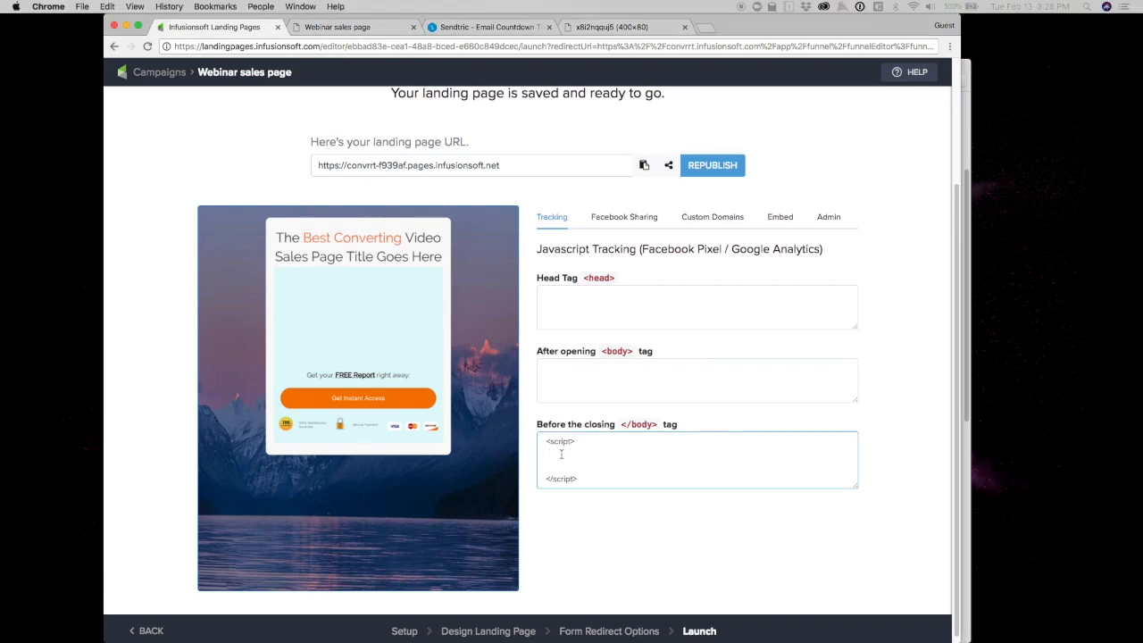
key("super+v")
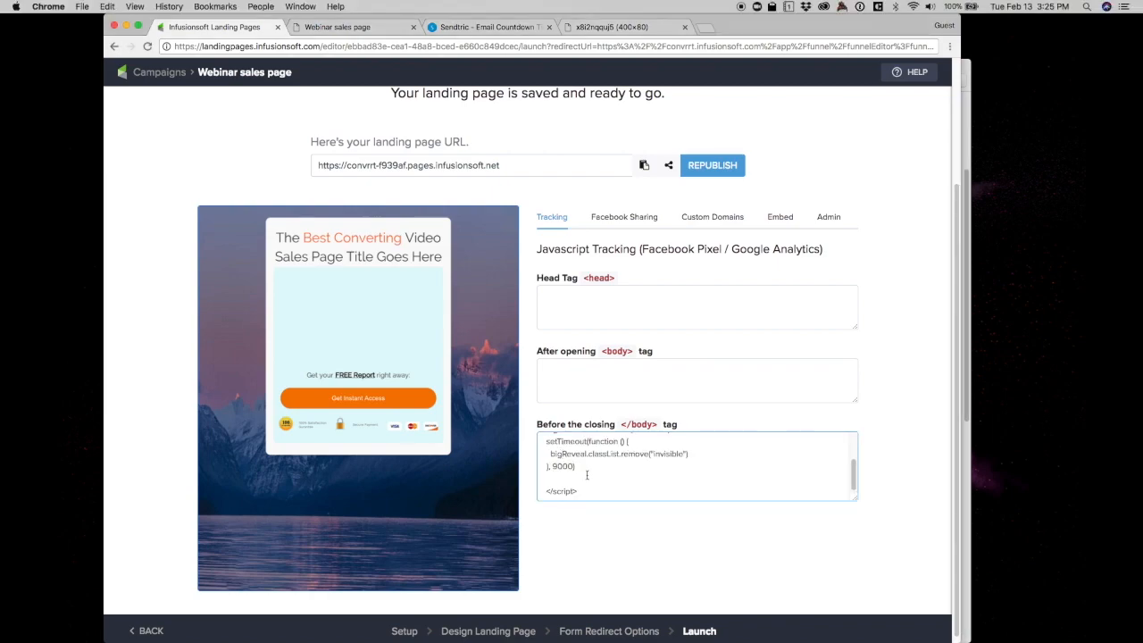
key("BackSpace")
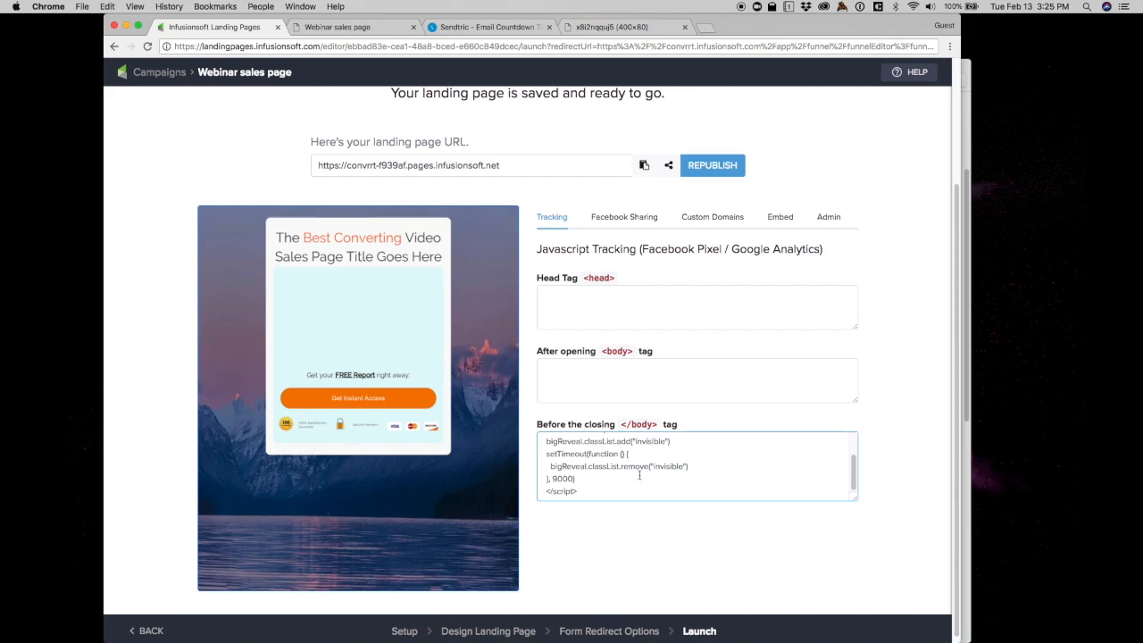
scroll(638, 475, "up", 5)
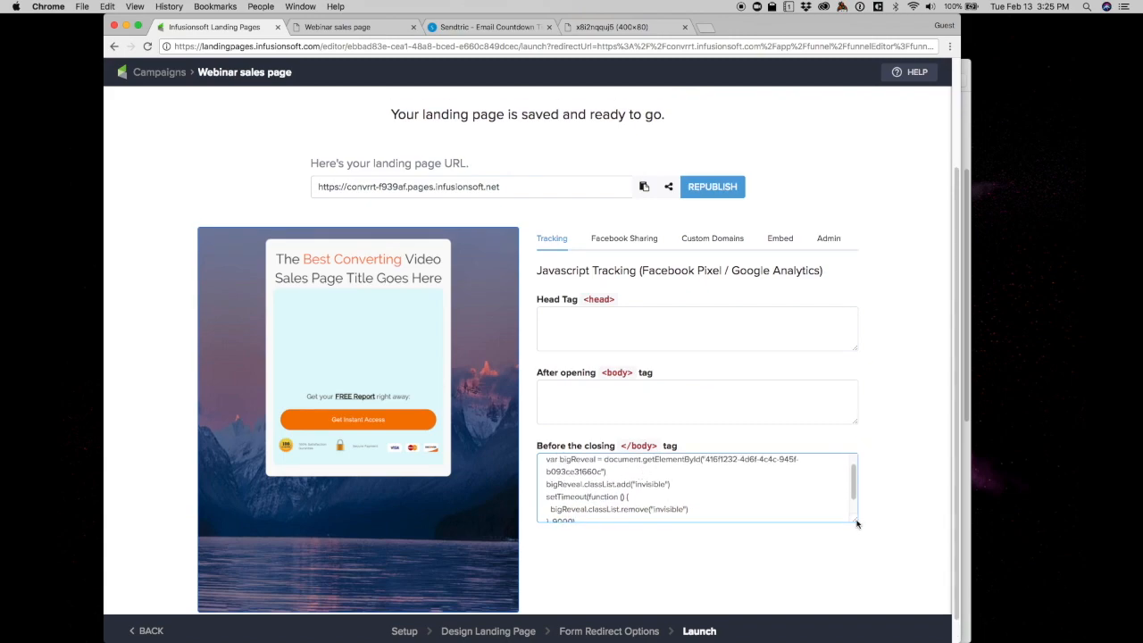
left_click_drag(857, 524, 872, 605)
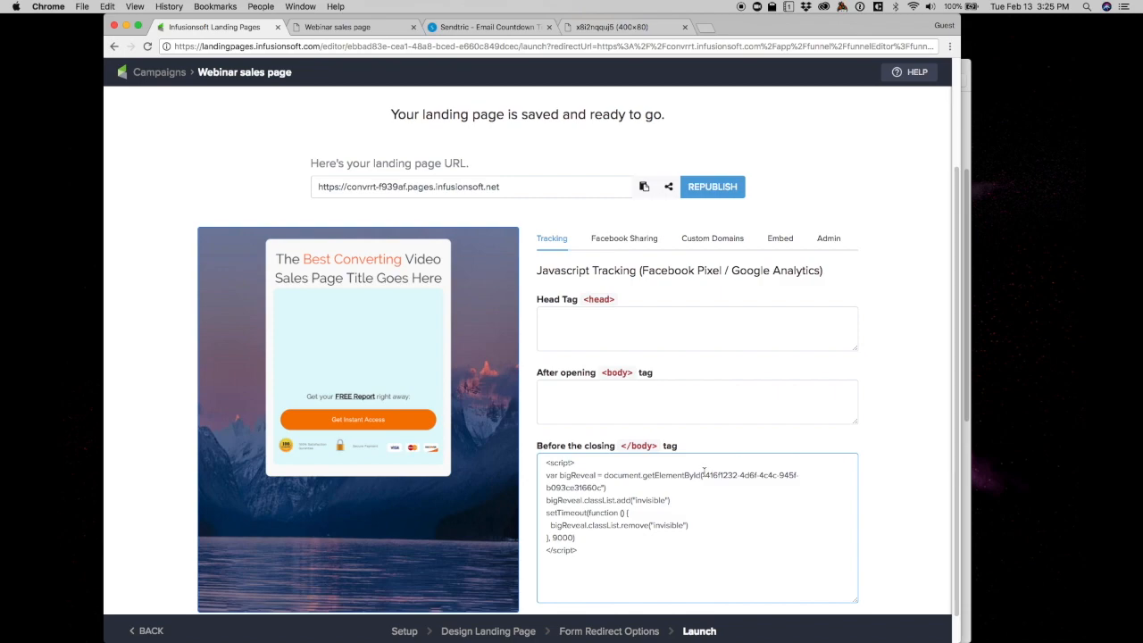
Replace the id in getElementById with the form row's copied id and compare it with the div's id on the published page.
left_click_drag(704, 475, 602, 487)
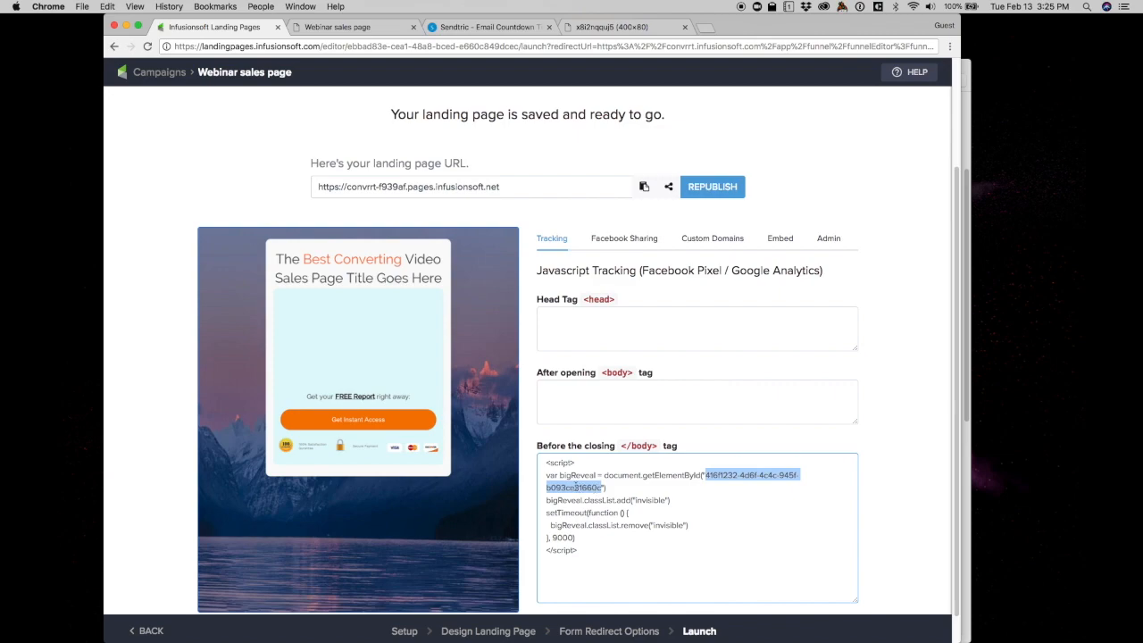
key("super+shift+v")
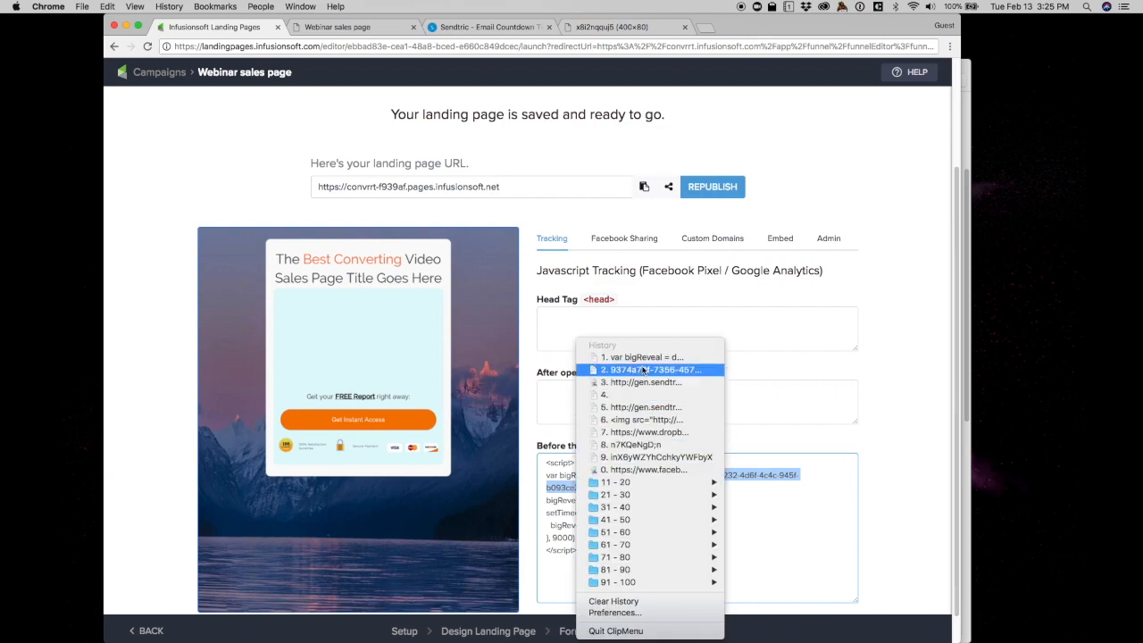
left_click(641, 369)
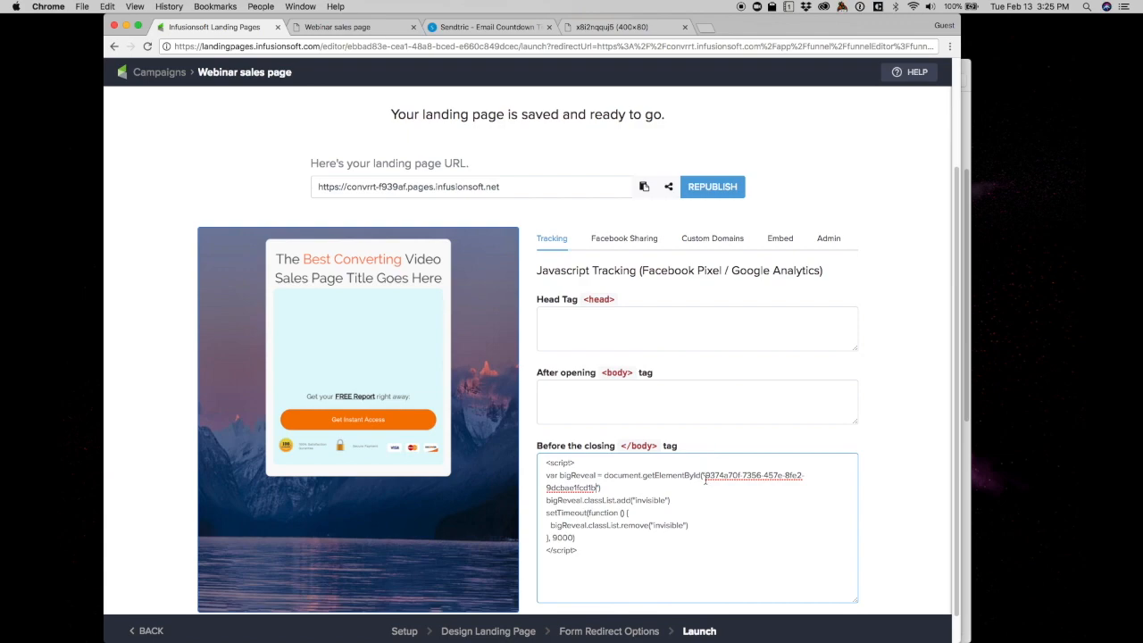
left_click_drag(705, 475, 595, 488)
left_click(398, 30)
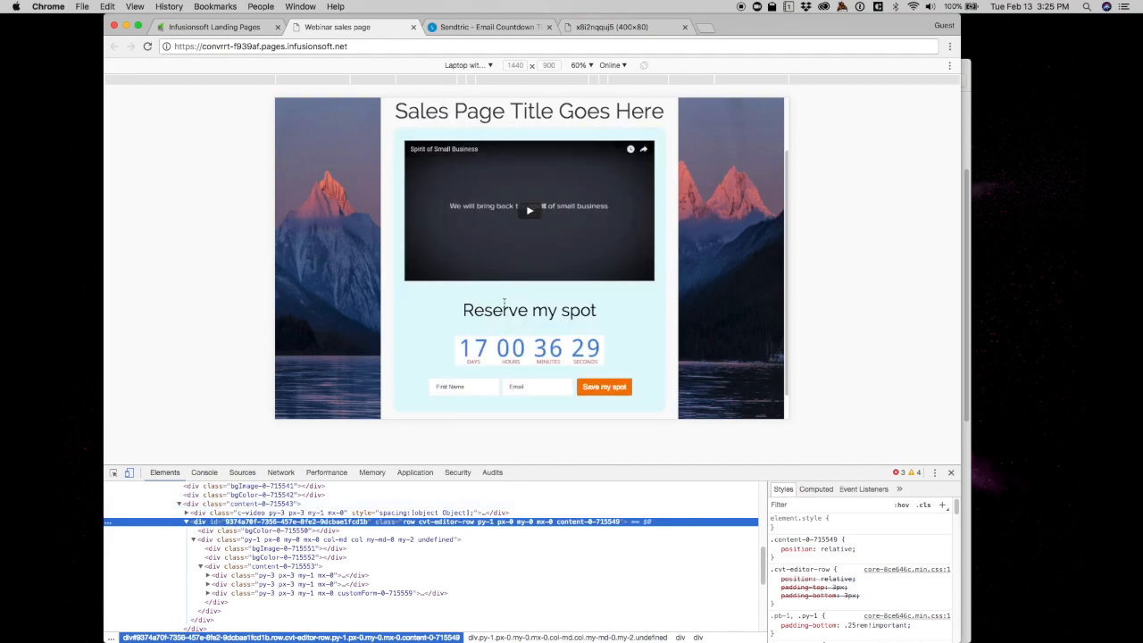
left_click(220, 27)
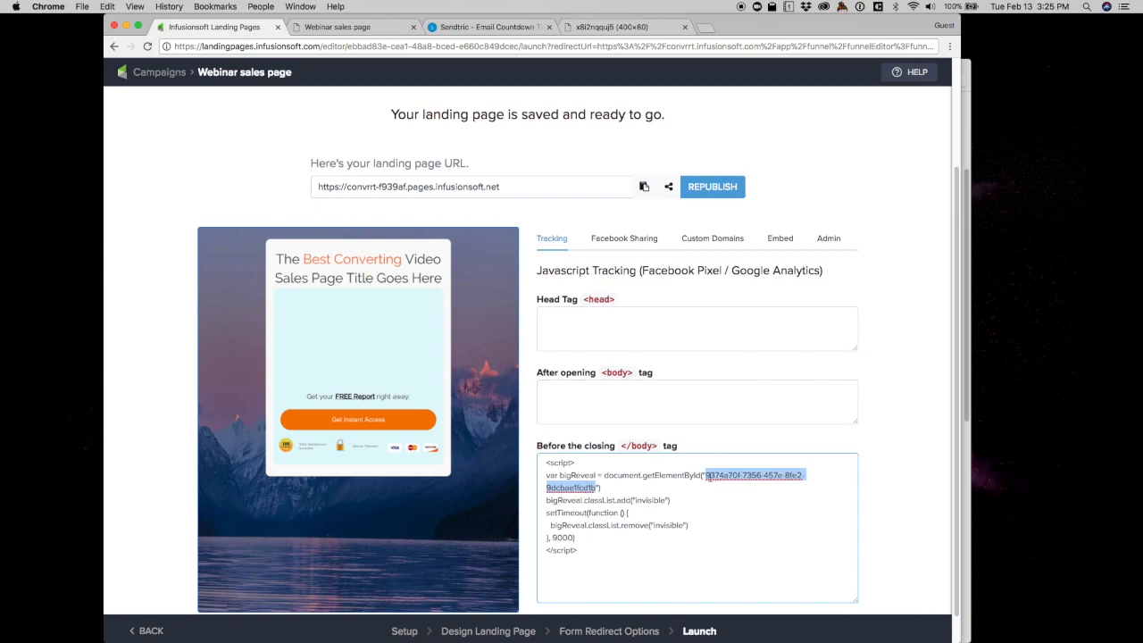
left_click(595, 489)
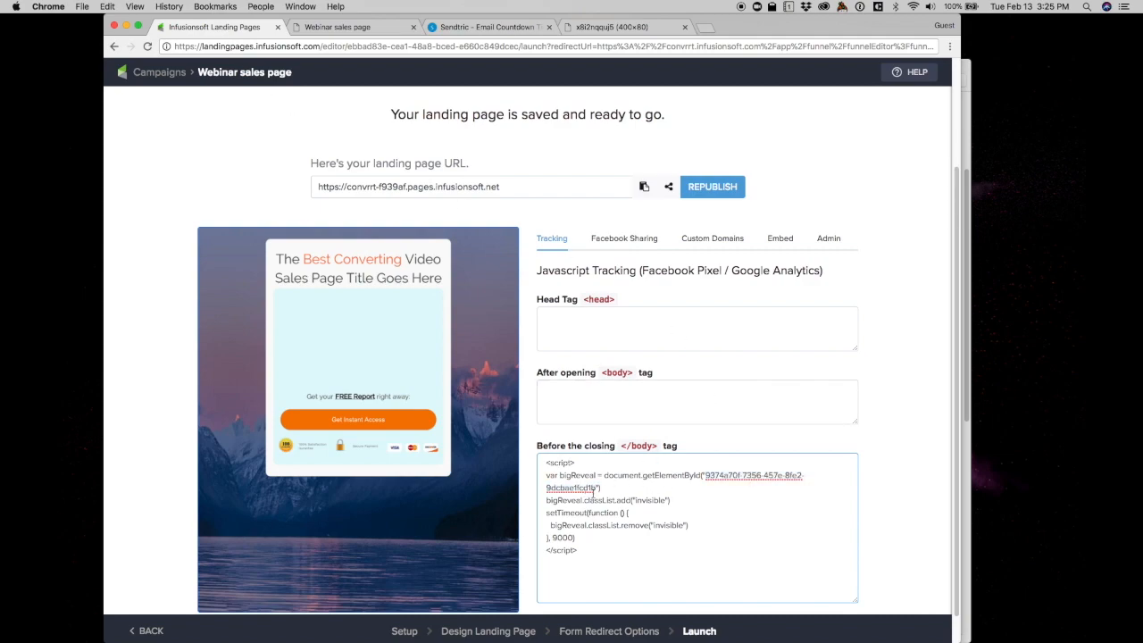
Check the script's timeout value and search the web in a new tab for "seconds to milliseconds".
left_click_drag(553, 538, 572, 537)
left_click(553, 537)
left_click_drag(553, 538, 571, 538)
left_click(572, 538)
left_click(705, 27)
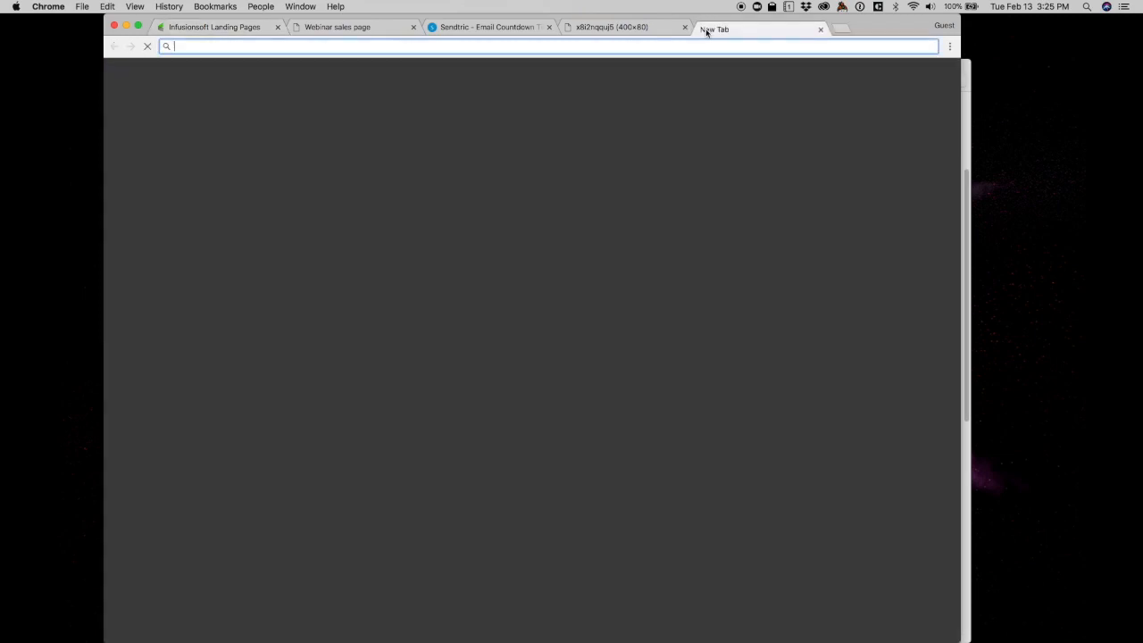
type("seco")
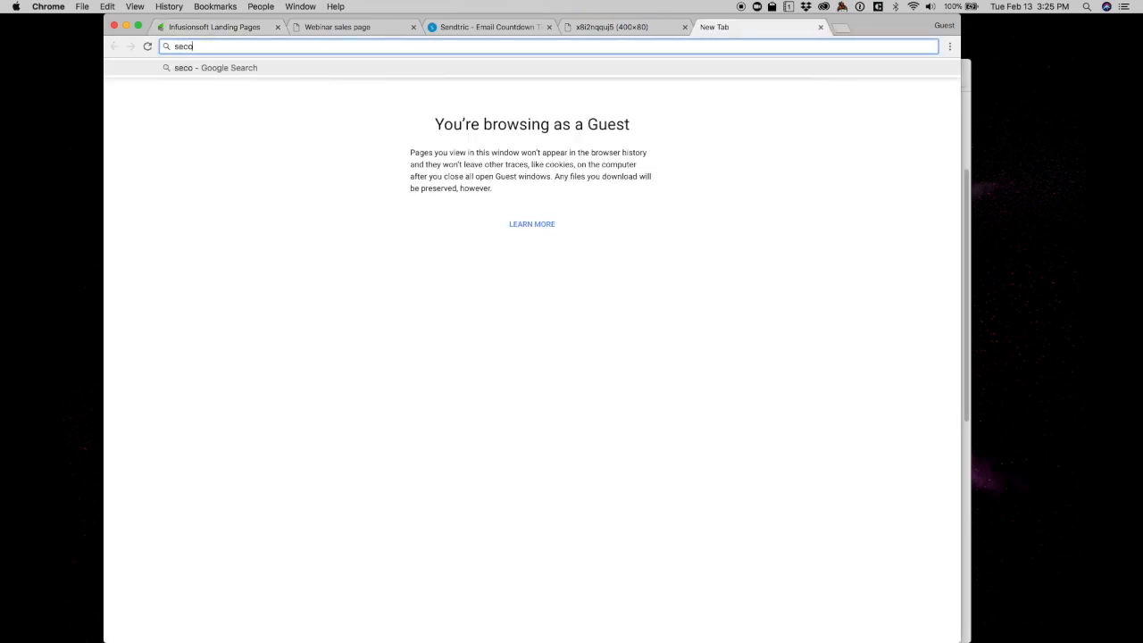
type("nds to mill")
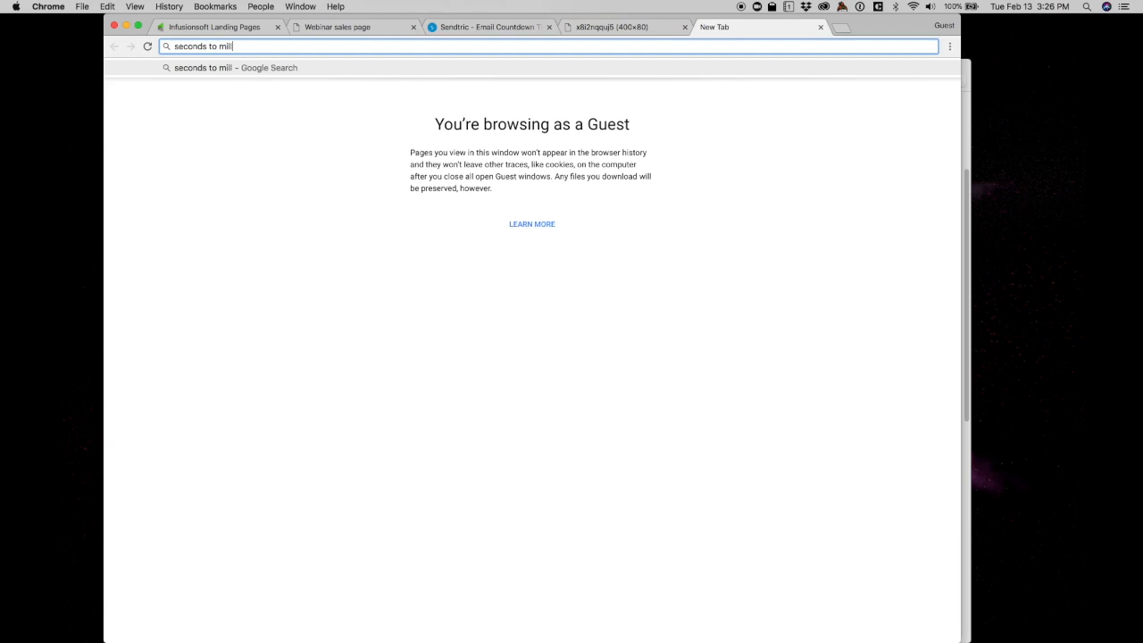
type("iseconds")
key("Return")
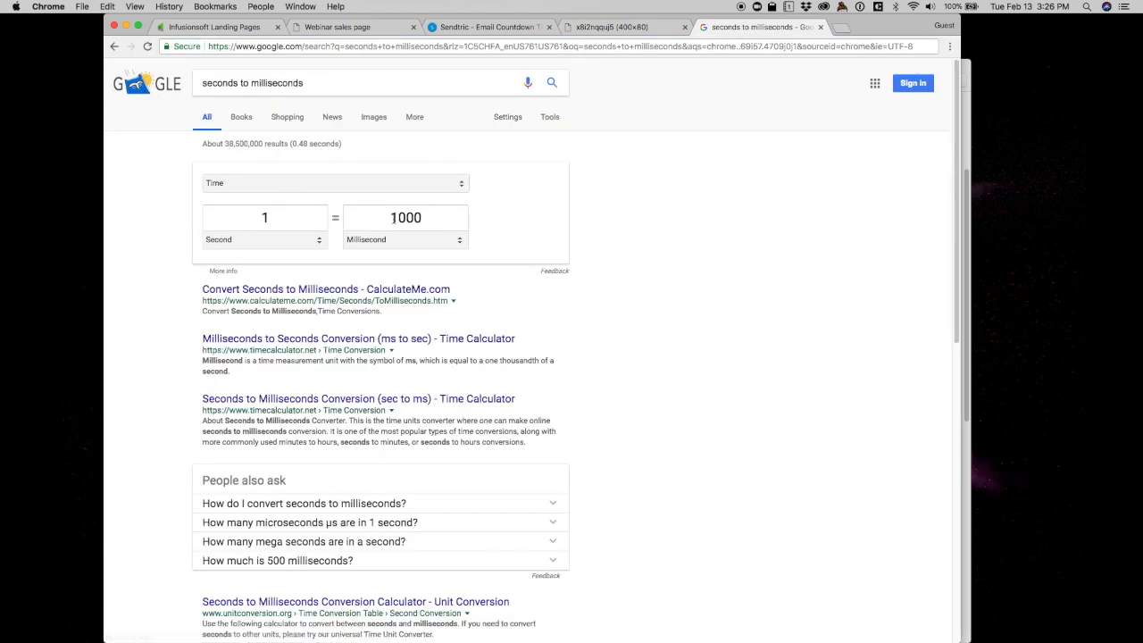
Set the time converter's source unit to Minute and convert 2:13 to milliseconds.
left_click(242, 85)
left_click(260, 82)
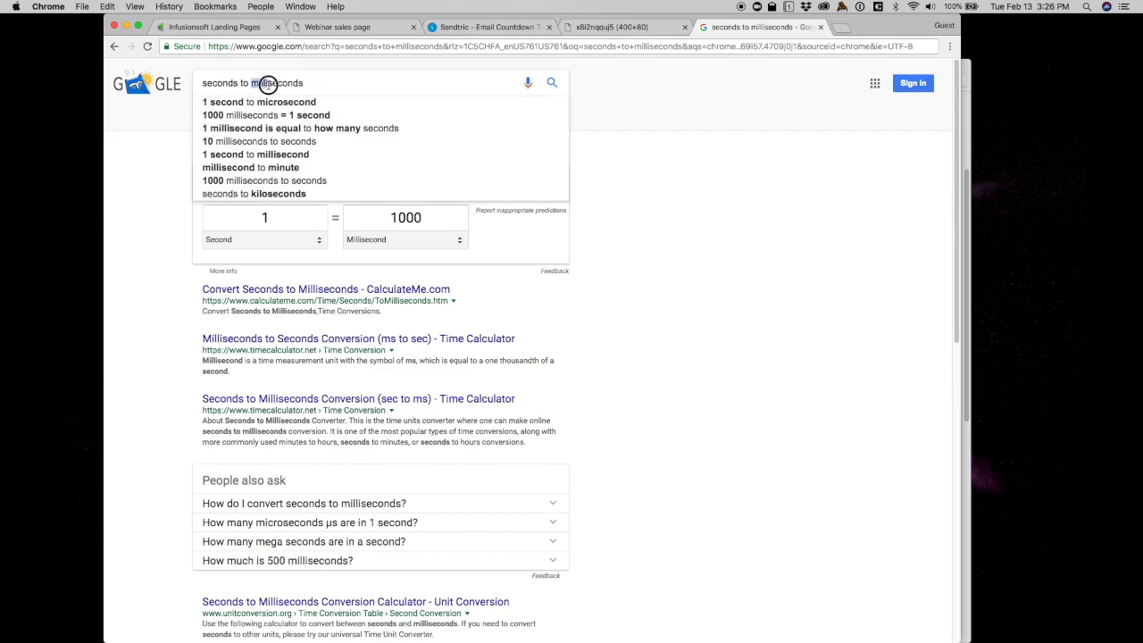
left_click(164, 121)
left_click(280, 222)
left_click(273, 237)
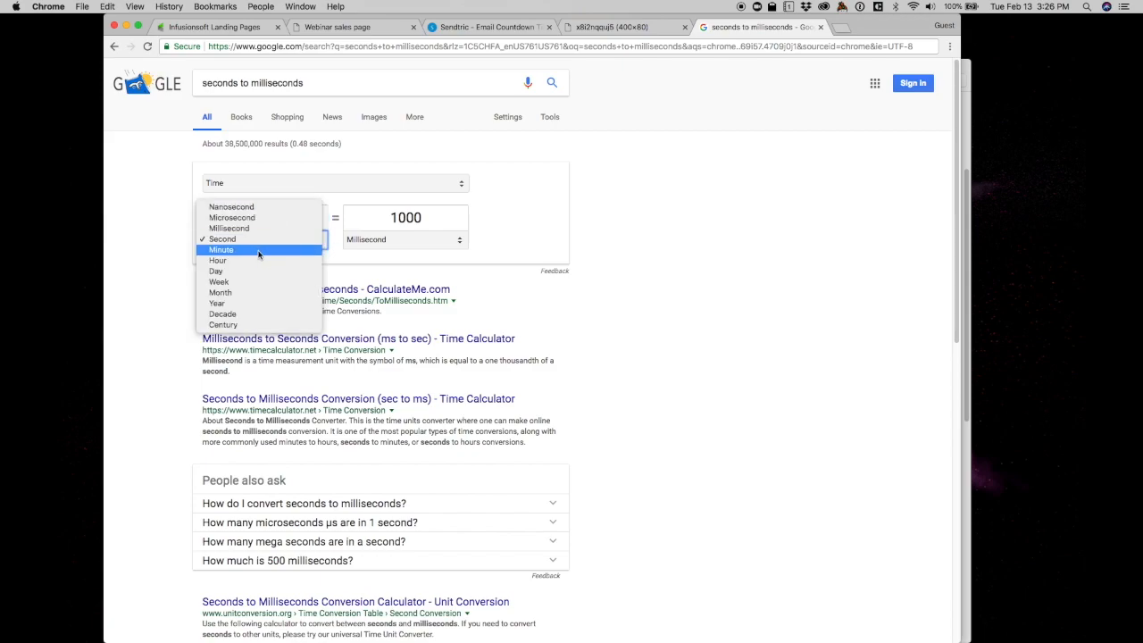
left_click(256, 250)
left_click(266, 217)
type("2:13")
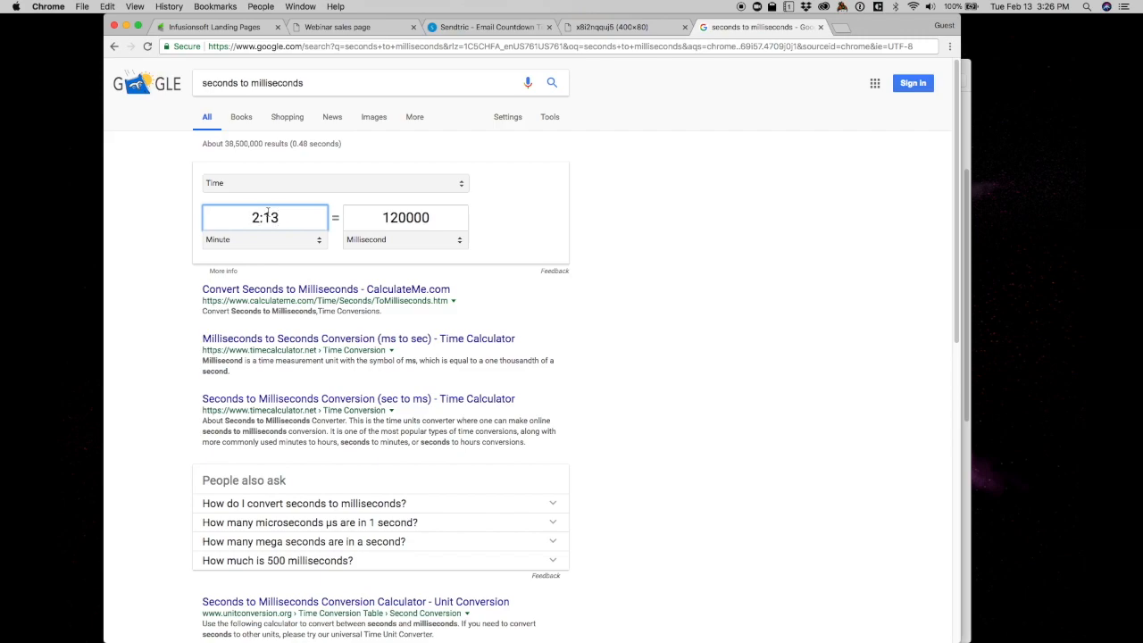
left_click(145, 239)
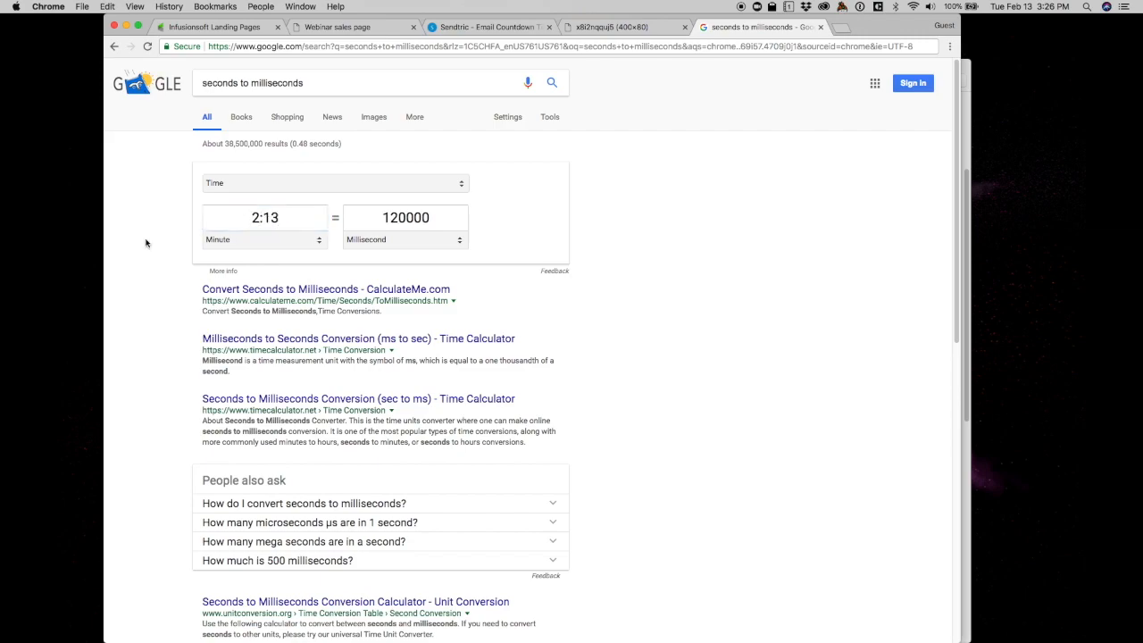
double_click(385, 218)
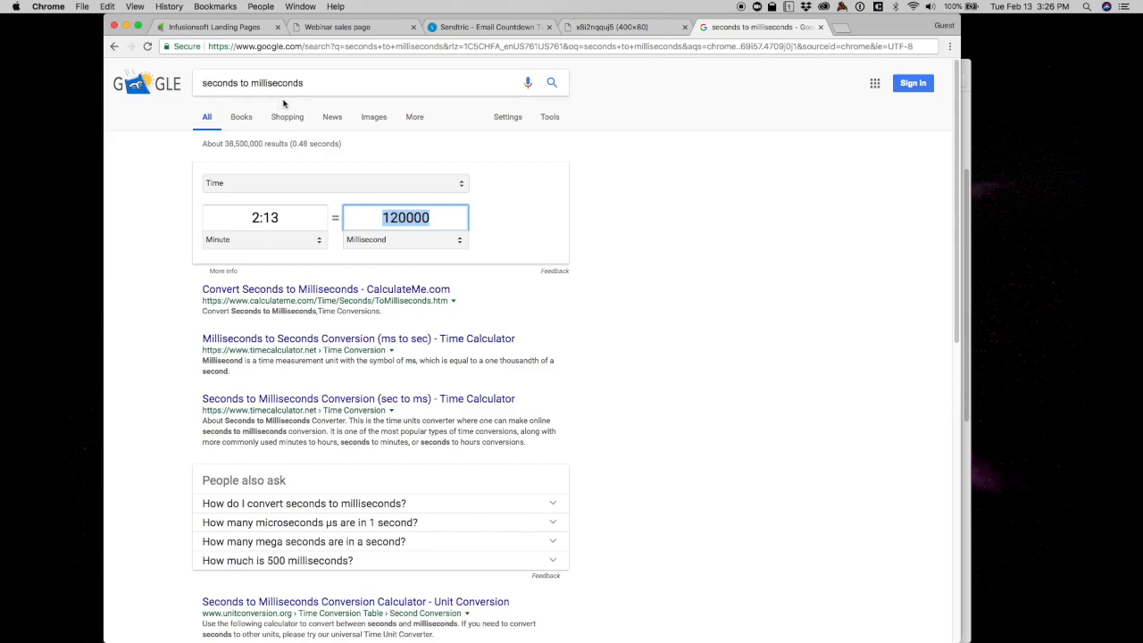
left_click(223, 241)
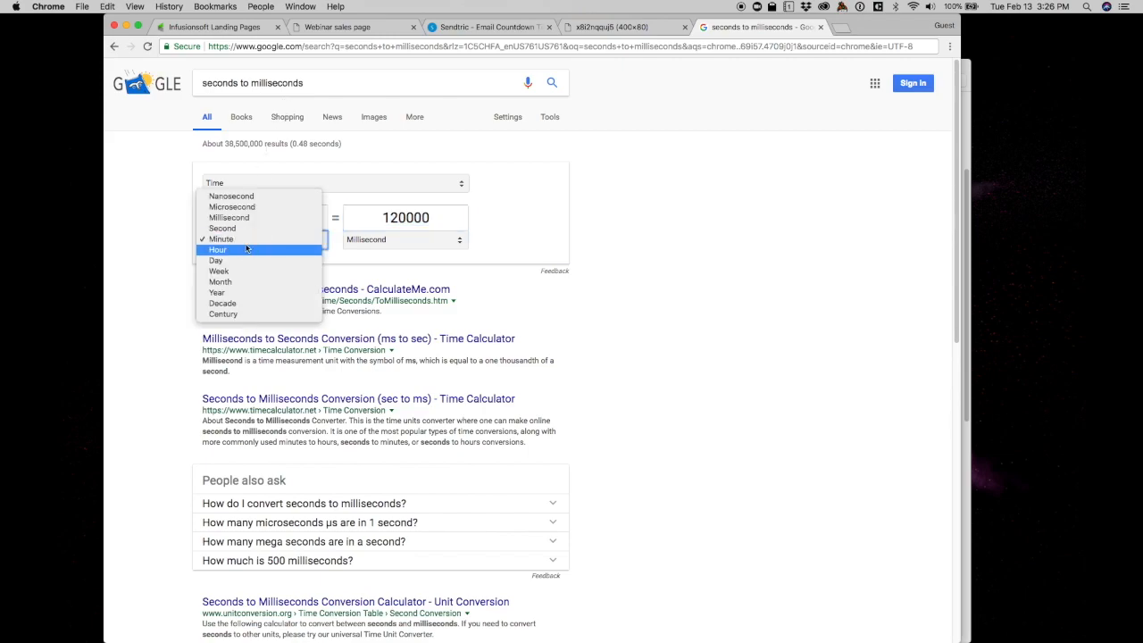
left_click(220, 240)
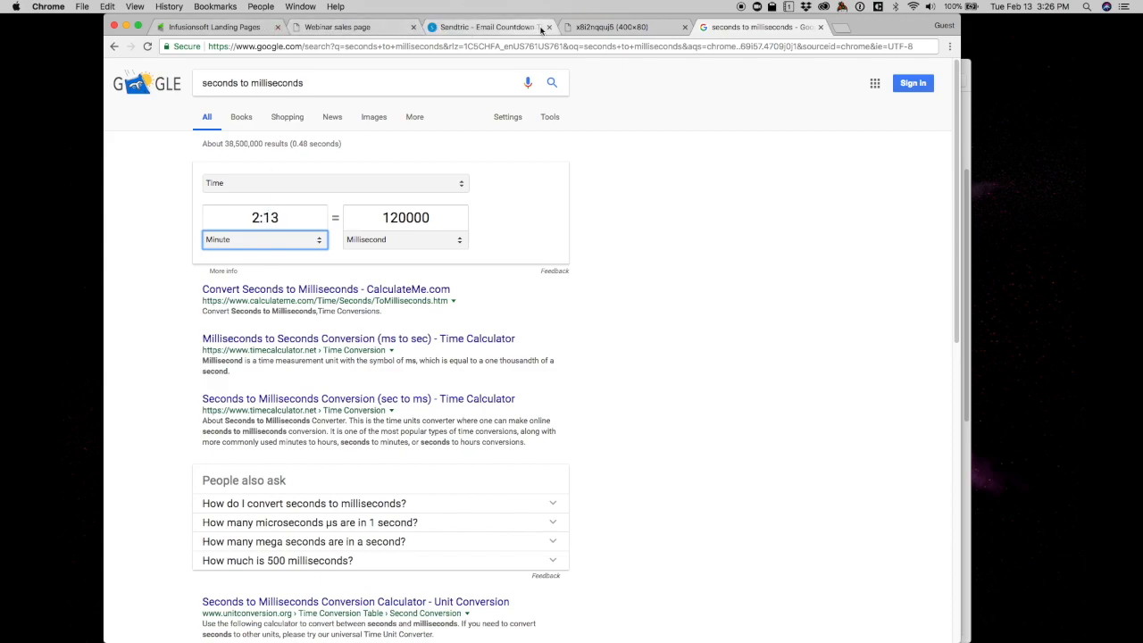
Check the video on the published page and the script in the landing page editor, and return to the time converter.
left_click(342, 26)
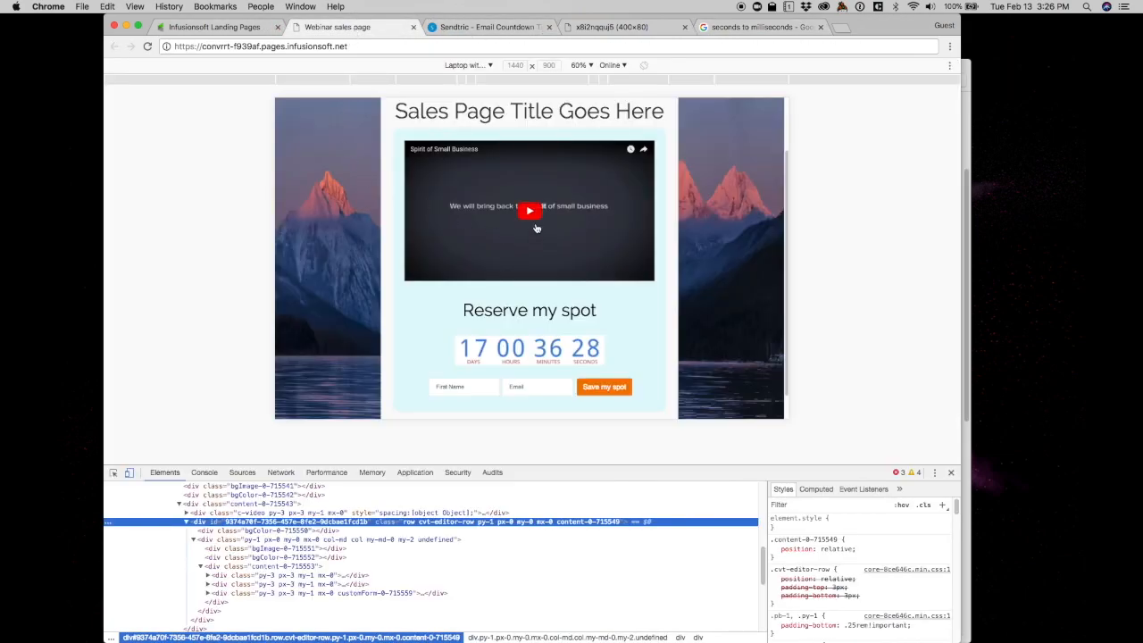
left_click(536, 229)
left_click(416, 274)
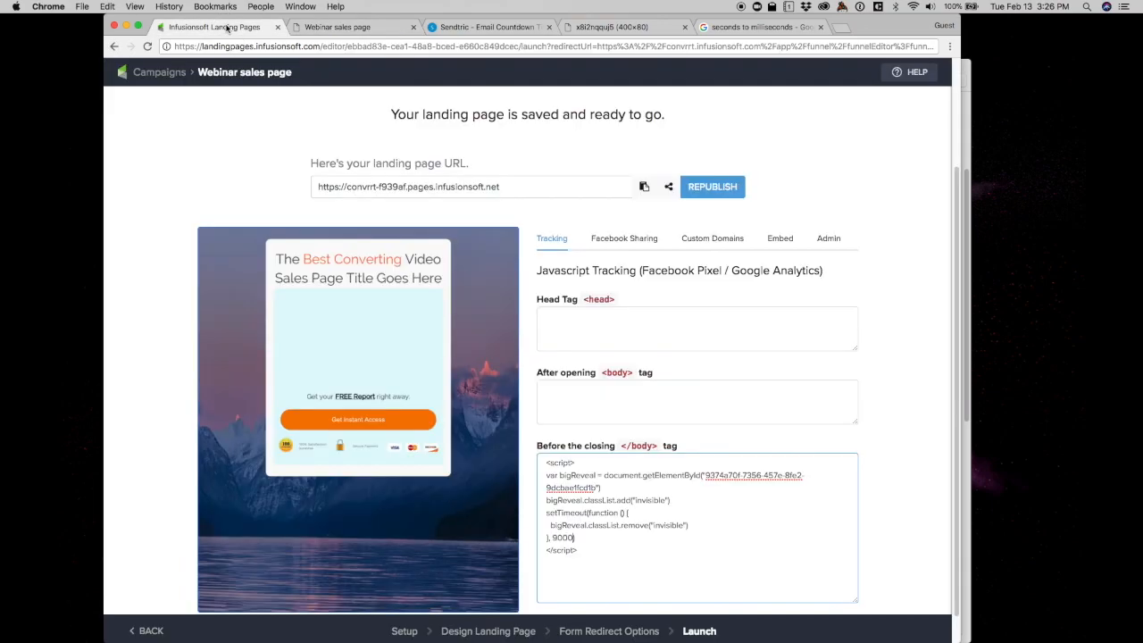
left_click(229, 27)
left_click(766, 27)
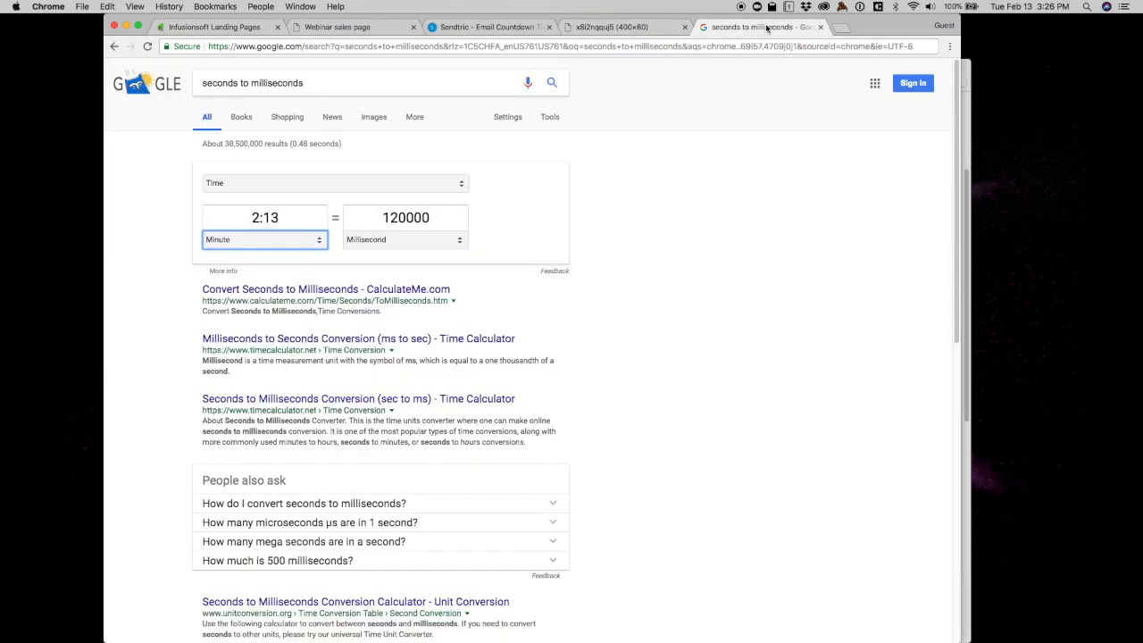
Convert 1:50 and 2 minutes to milliseconds and return to the script in the landing page editor.
left_click(262, 217)
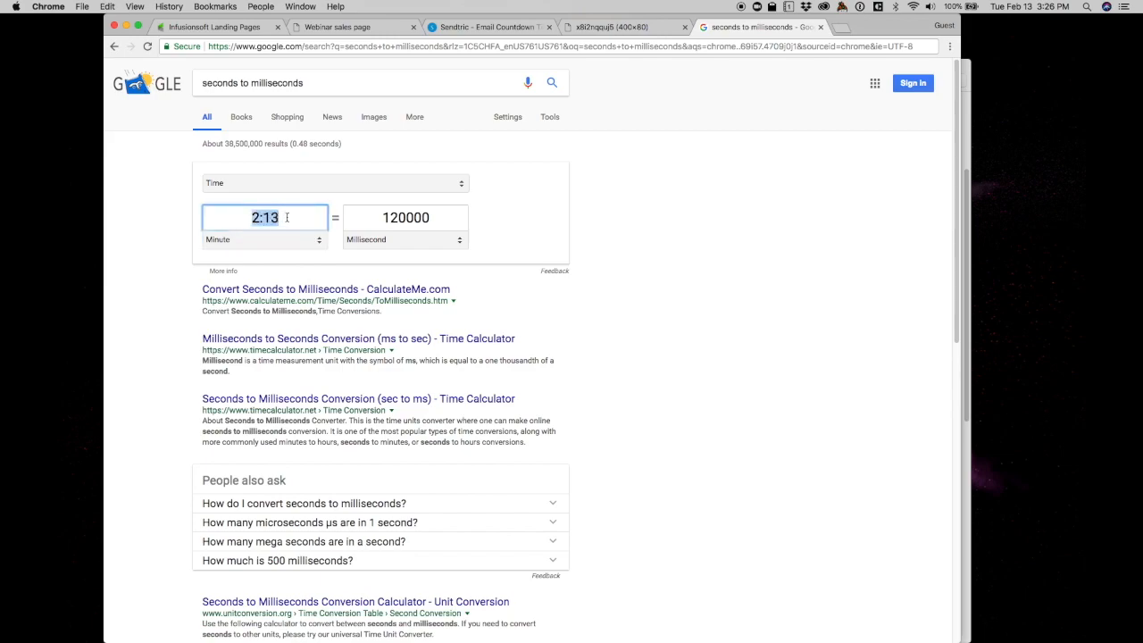
type("1:50")
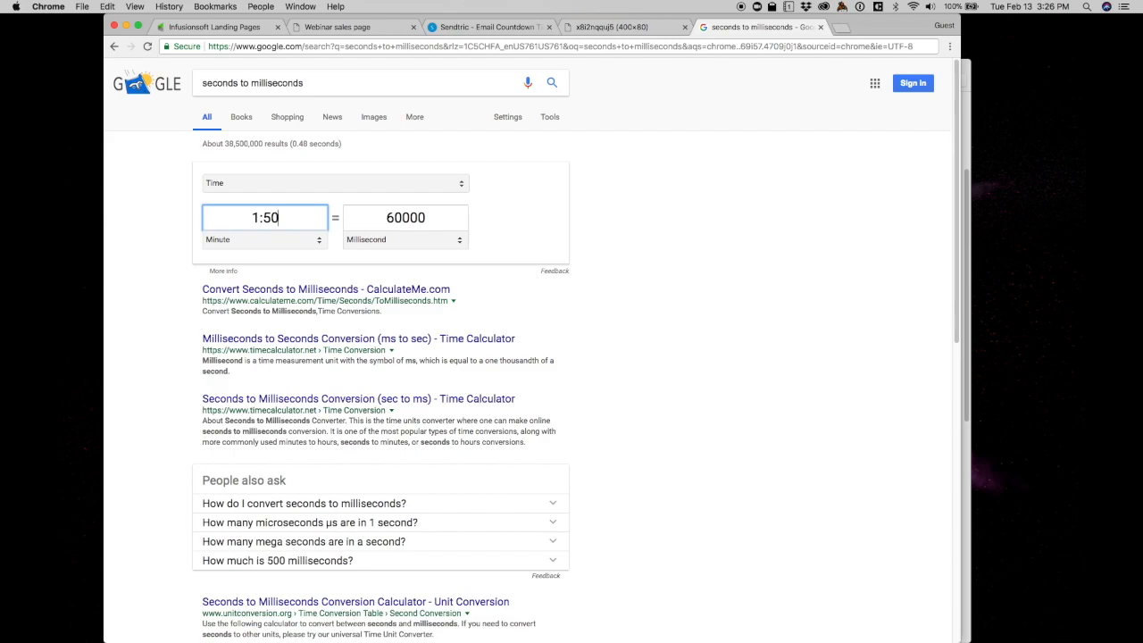
left_click(388, 217)
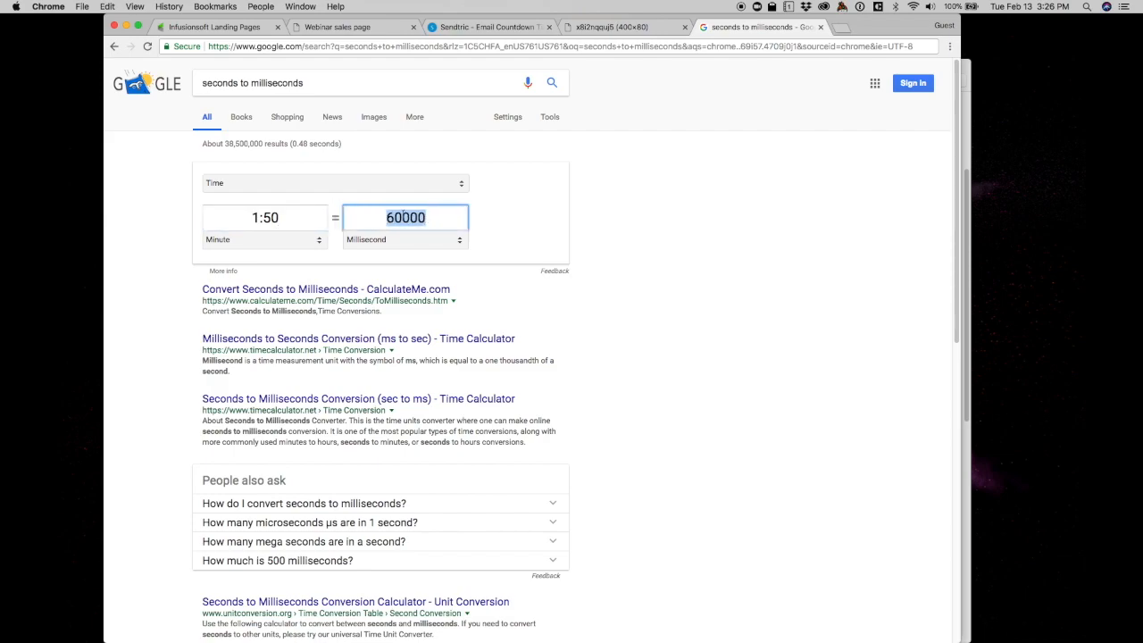
left_click(271, 211)
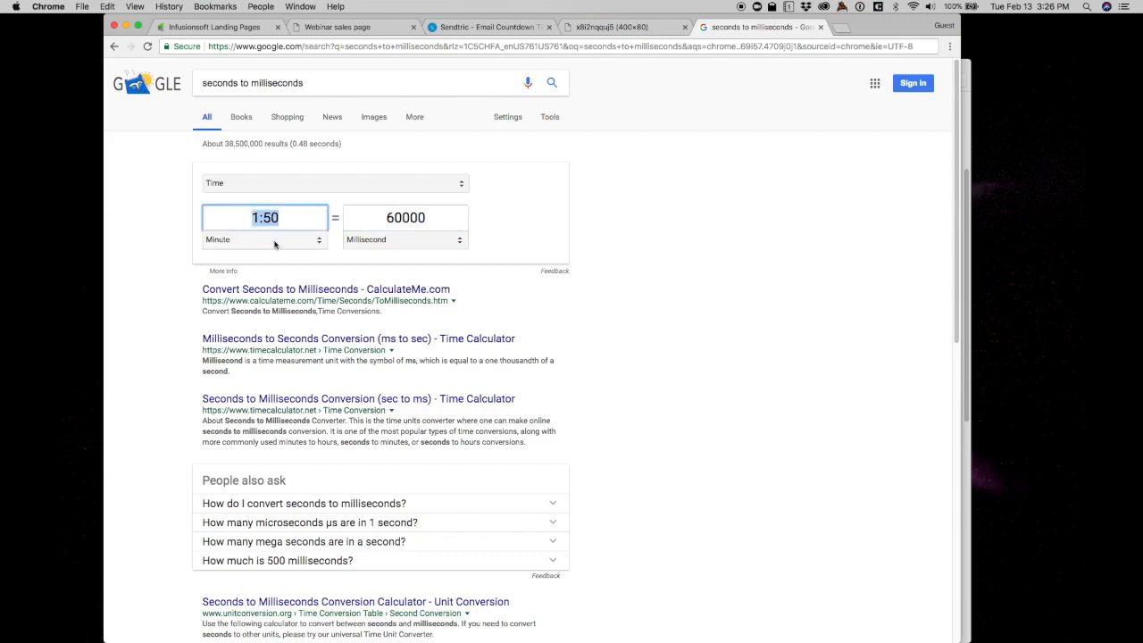
left_click(292, 218)
type("2")
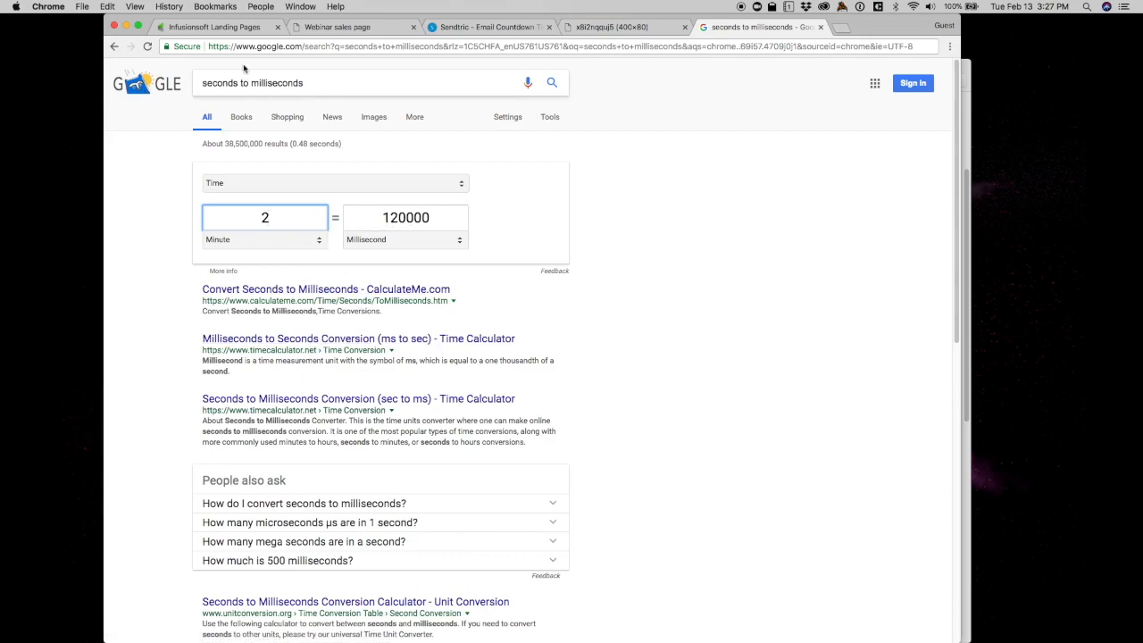
left_click(230, 28)
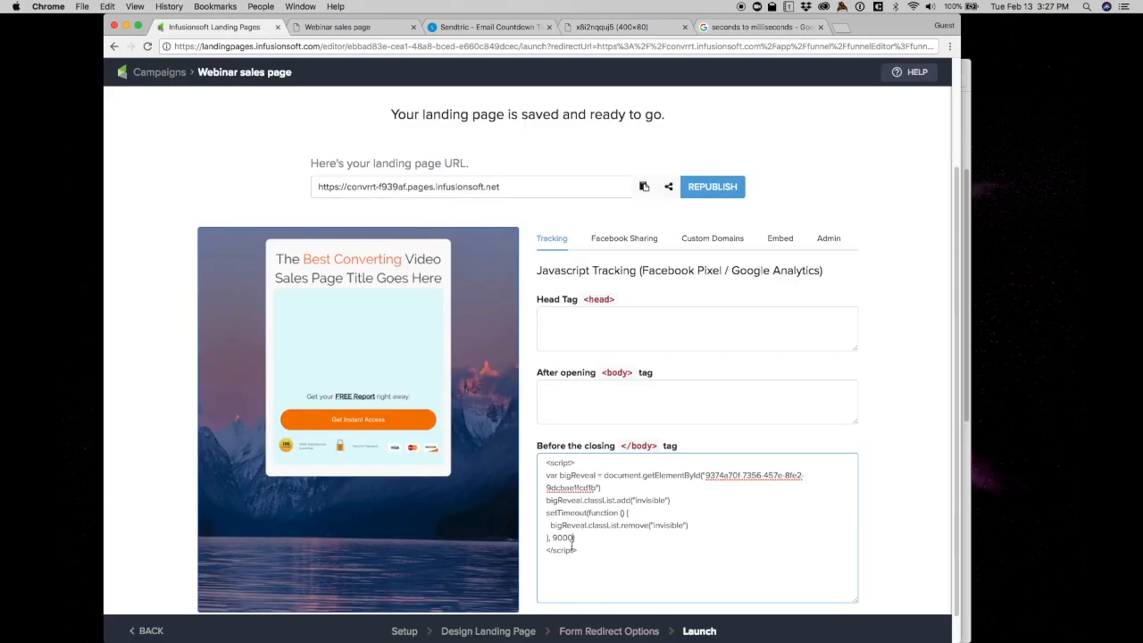
Review the closing-body script's timeout value, row ID, and the lines that add and remove the invisible class.
left_click_drag(553, 537, 575, 538)
left_click(894, 502)
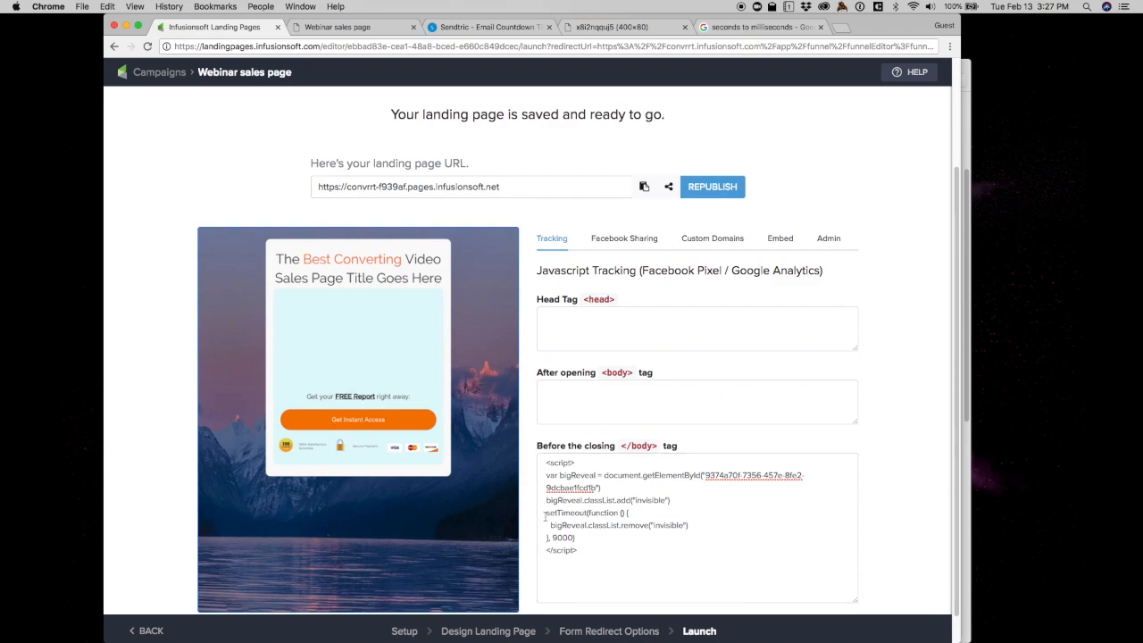
left_click_drag(705, 475, 599, 488)
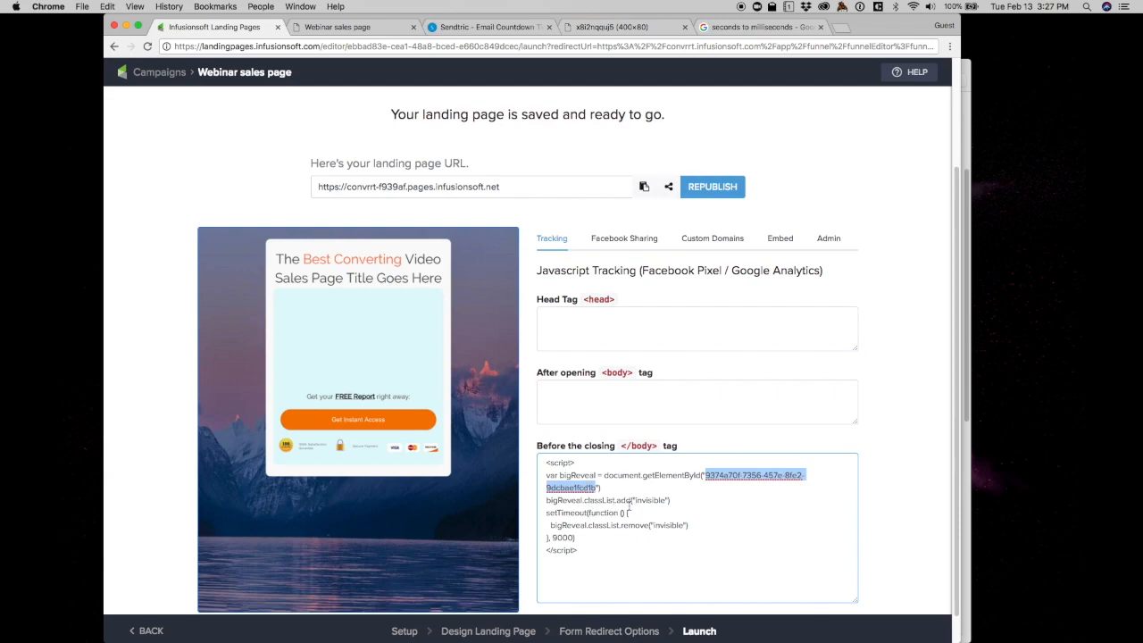
left_click_drag(635, 500, 692, 526)
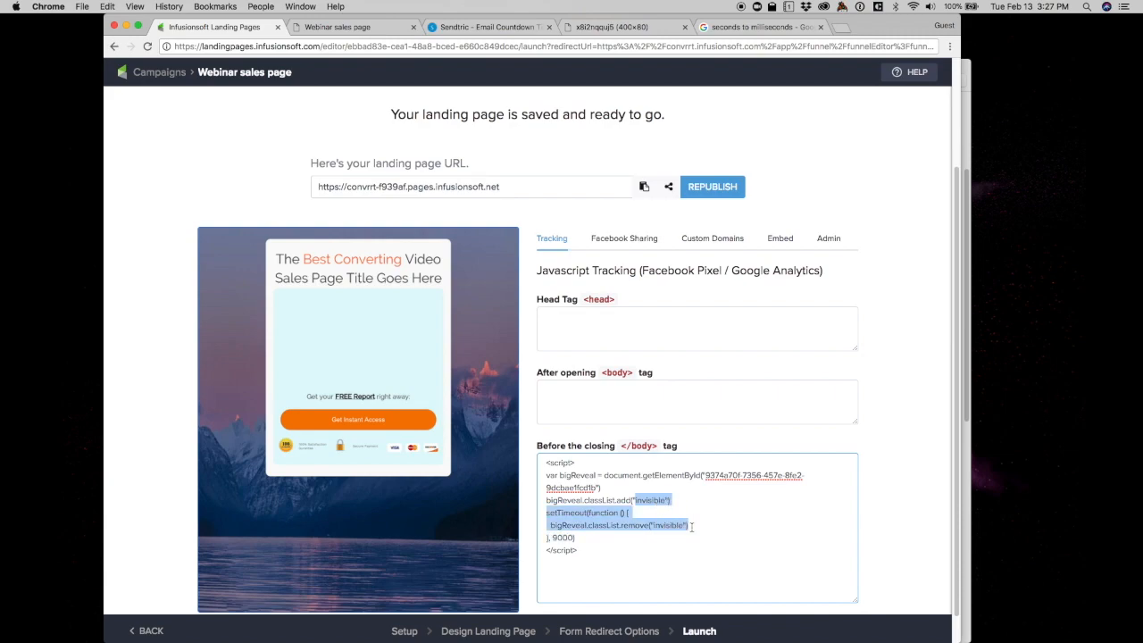
left_click_drag(546, 500, 702, 525)
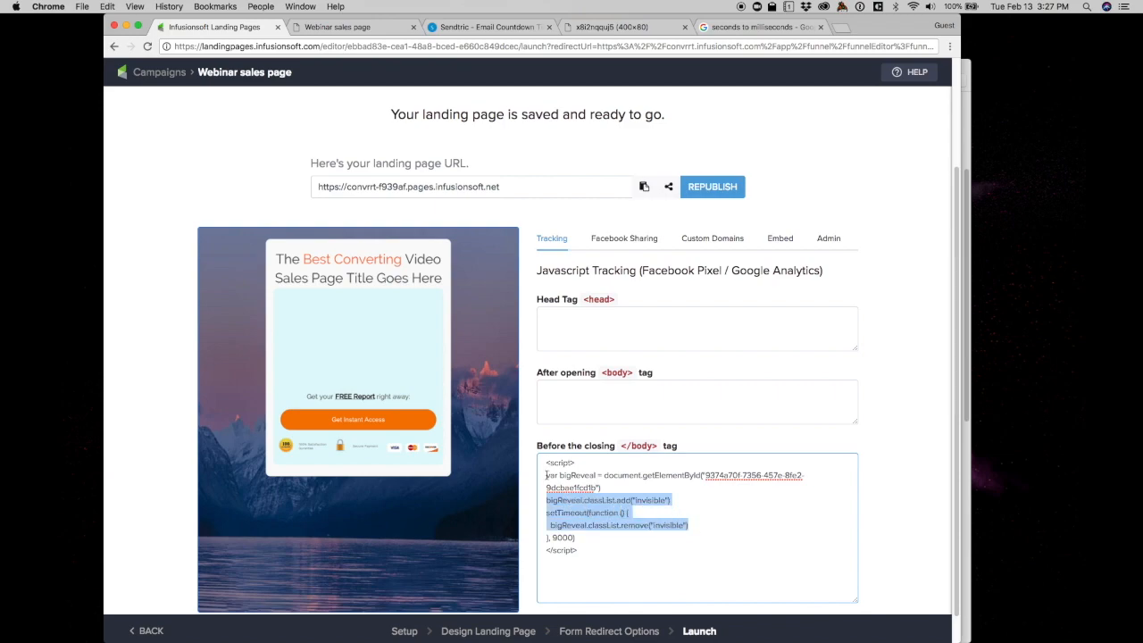
left_click_drag(548, 475, 584, 534)
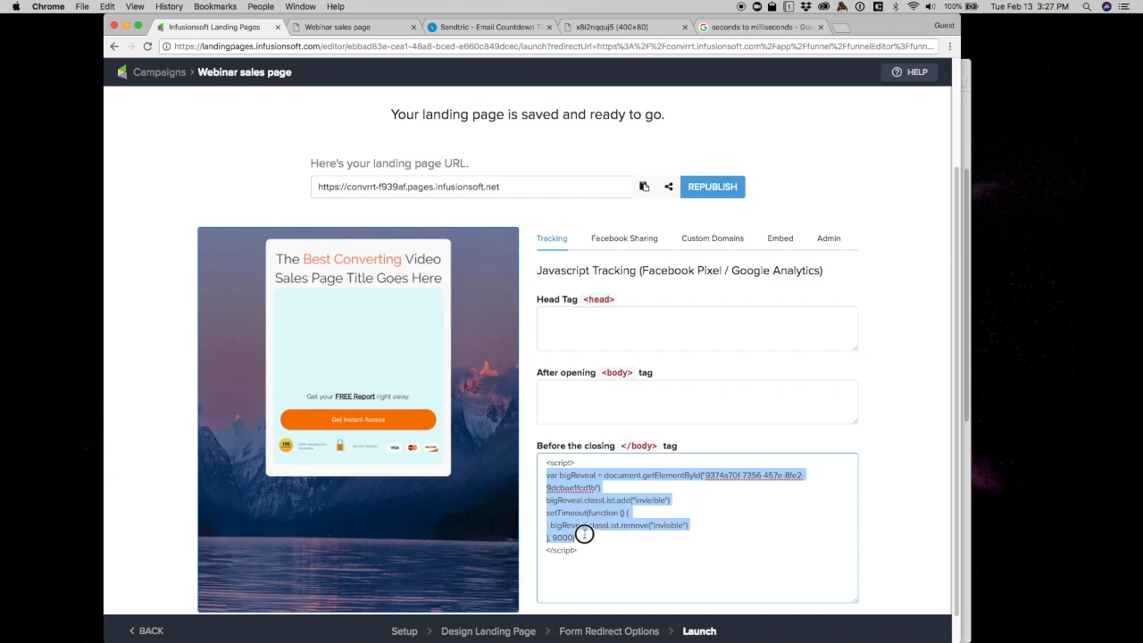
left_click(582, 527)
left_click_drag(706, 475, 594, 488)
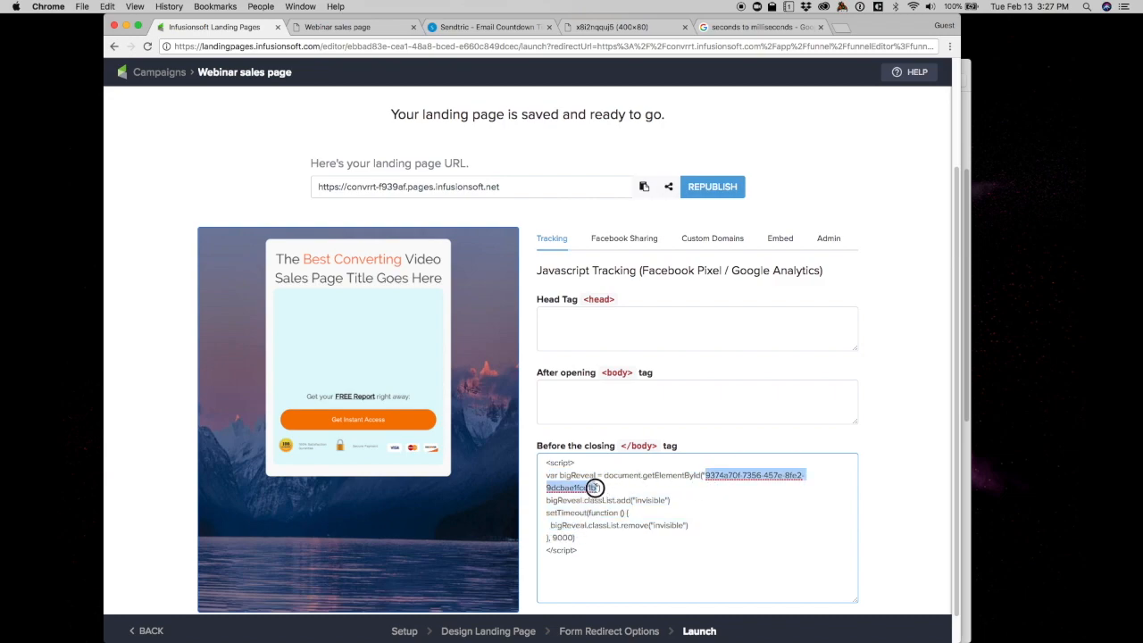
left_click_drag(551, 536, 575, 536)
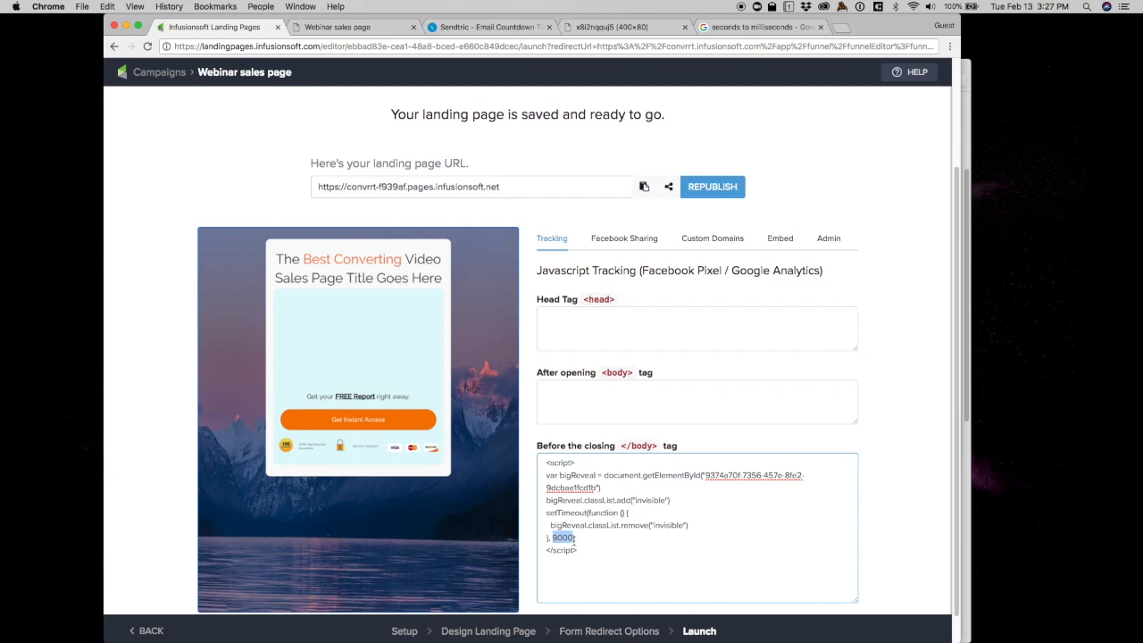
left_click(874, 471)
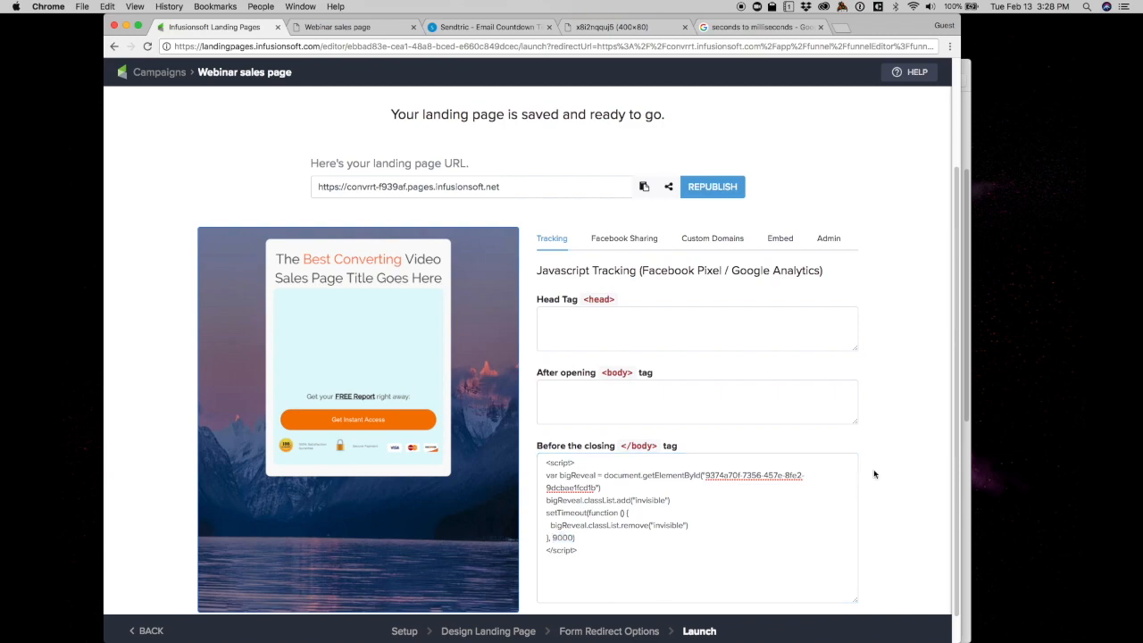
Republish the landing page, close the old published page, and open the newly published version from its link.
left_click(801, 172)
left_click(697, 189)
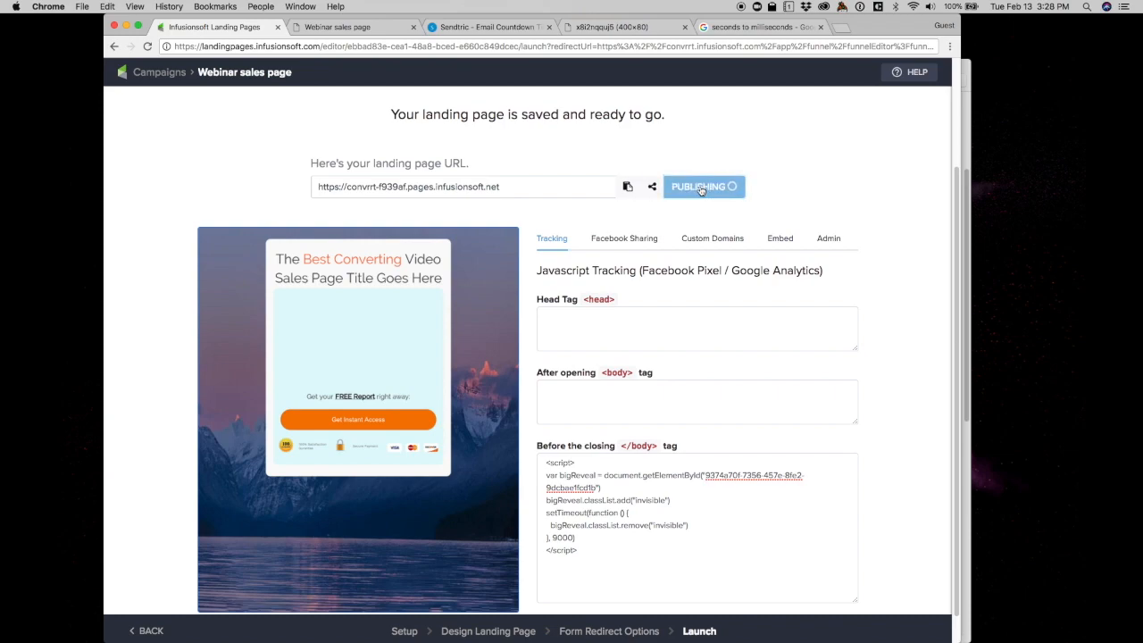
left_click(414, 28)
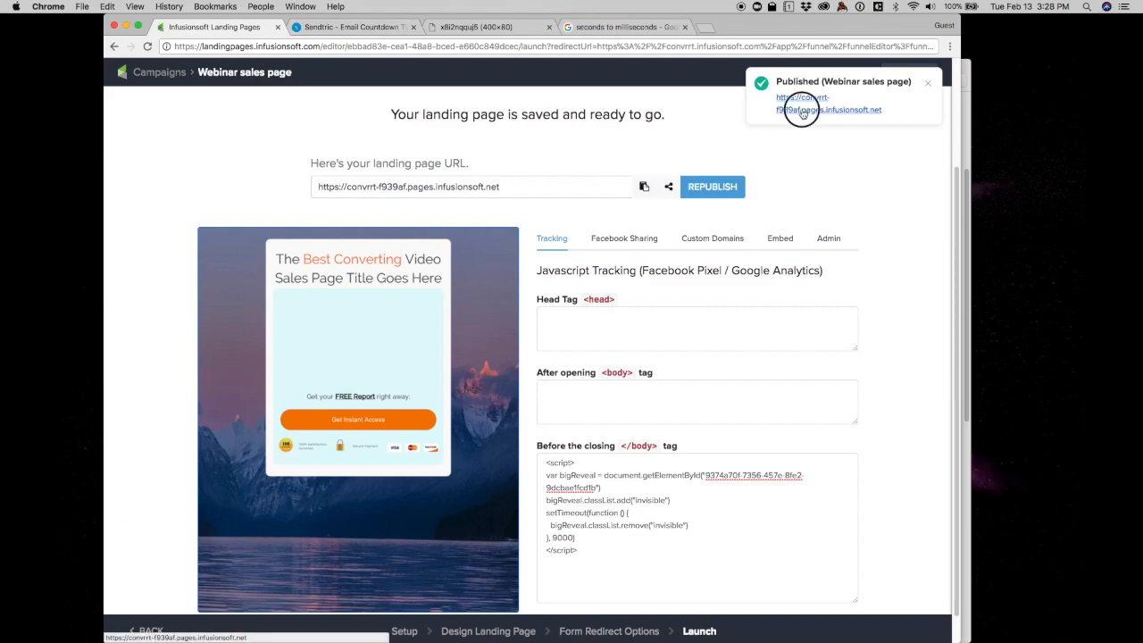
left_click(802, 109)
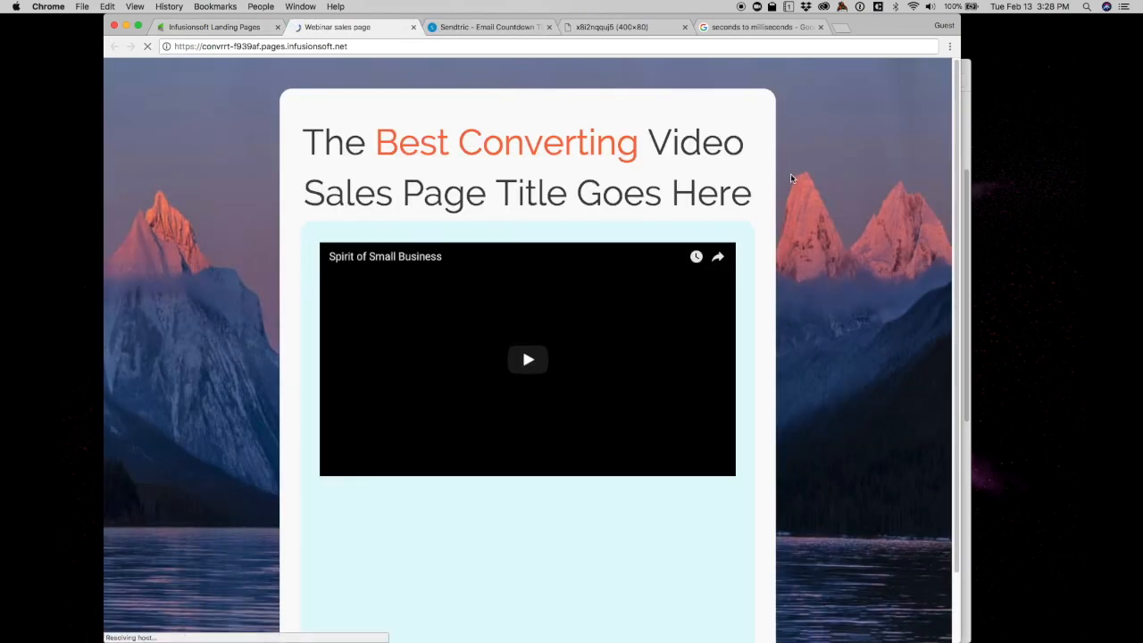
Check the delayed reveal of the countdown and form row below the video on the published page, and reload it.
scroll(790, 177, "down", 2)
scroll(790, 178, "up", 1)
scroll(791, 178, "down", 1)
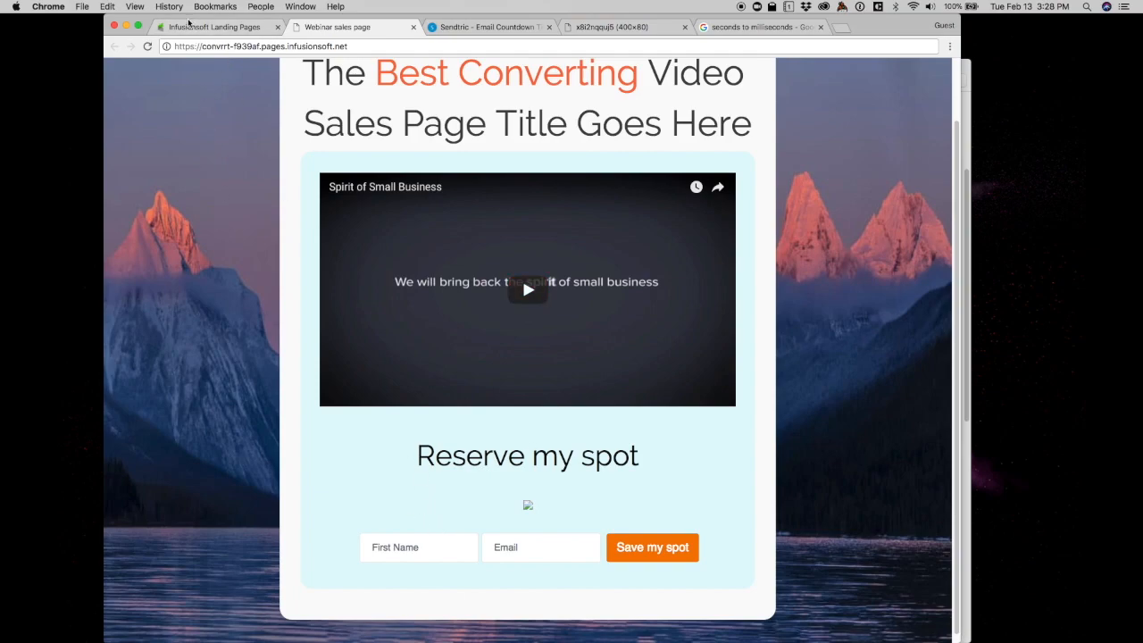
left_click(148, 45)
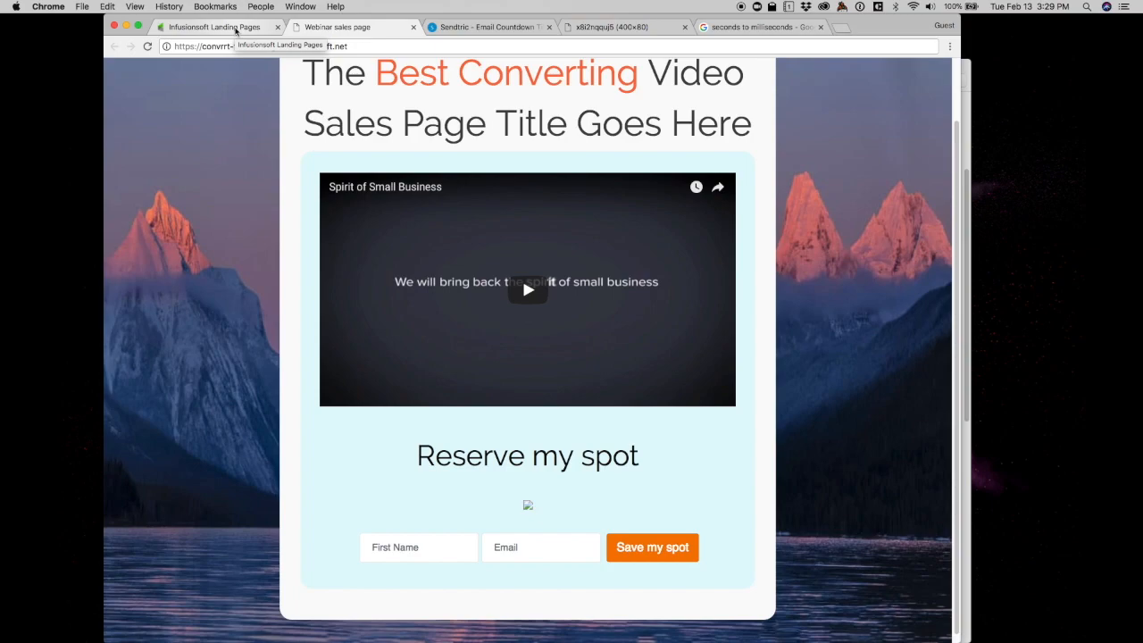
Return to the landing page editor and review the entire script before the closing body tag.
left_click(236, 28)
left_click_drag(546, 465, 587, 552)
left_click(587, 552)
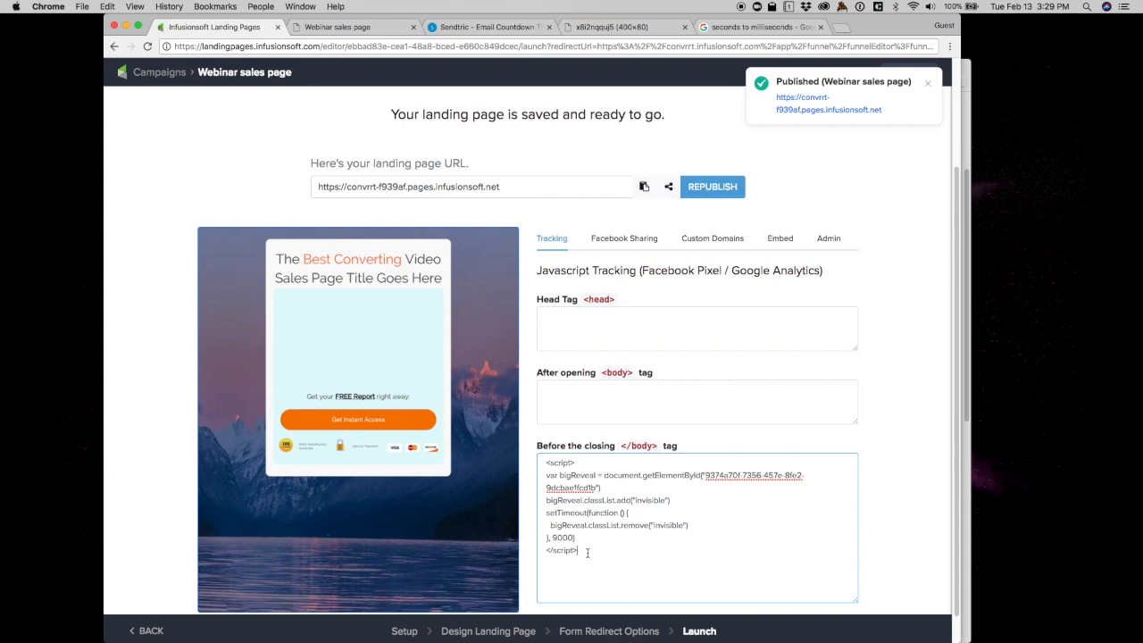
Inspect the "Reserve my spot" row on the published page and select its div's ID value in the page's HTML.
left_click(344, 27)
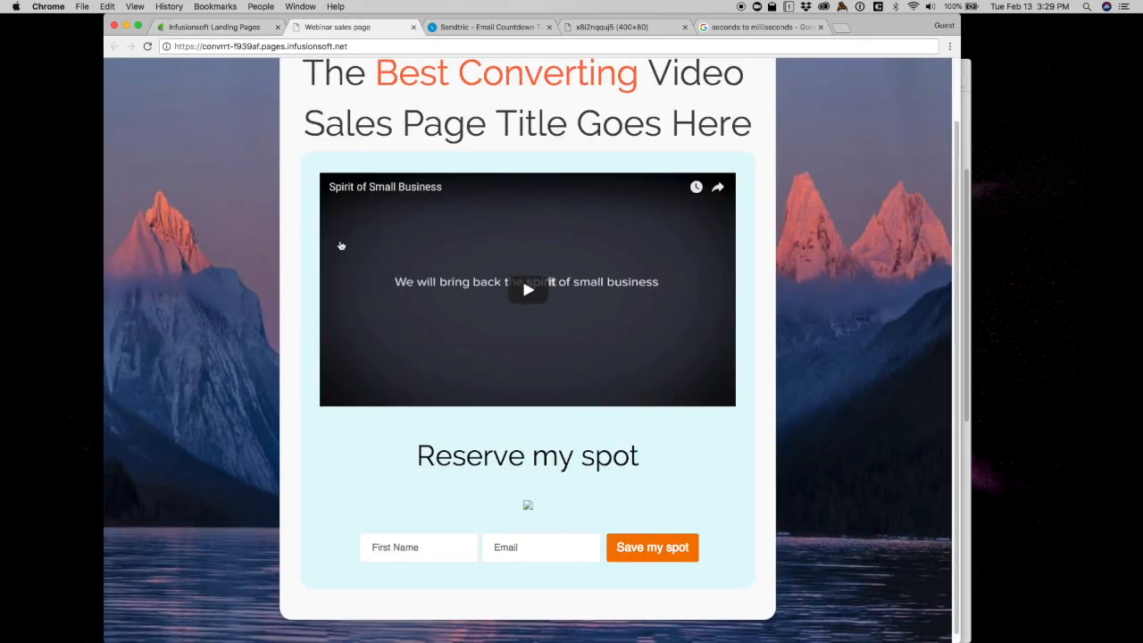
right_click(354, 486)
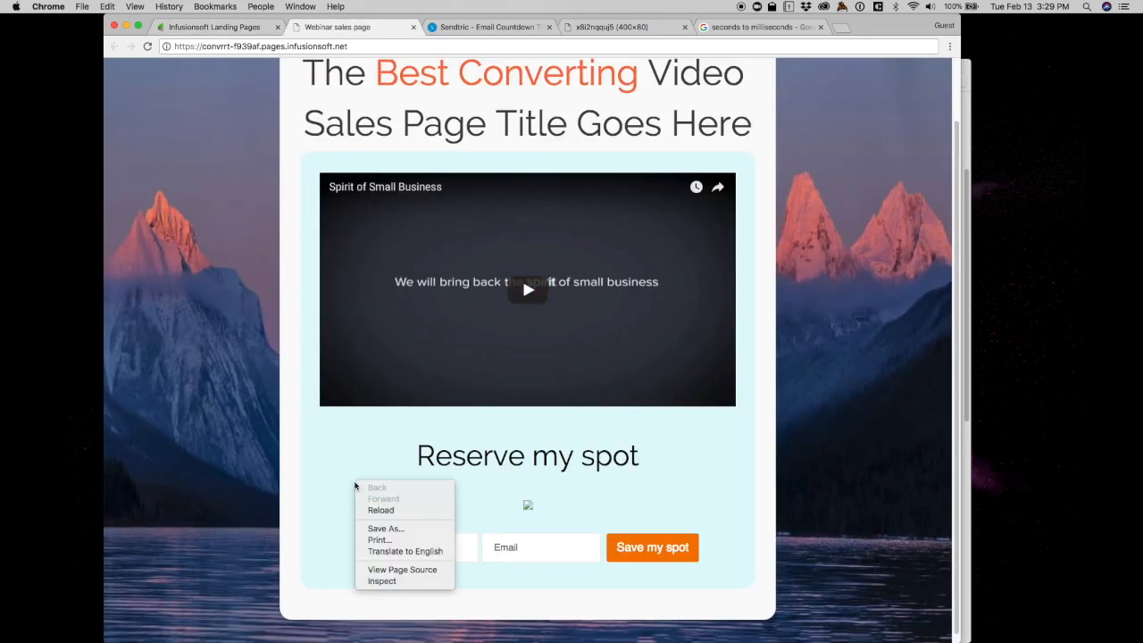
left_click(382, 581)
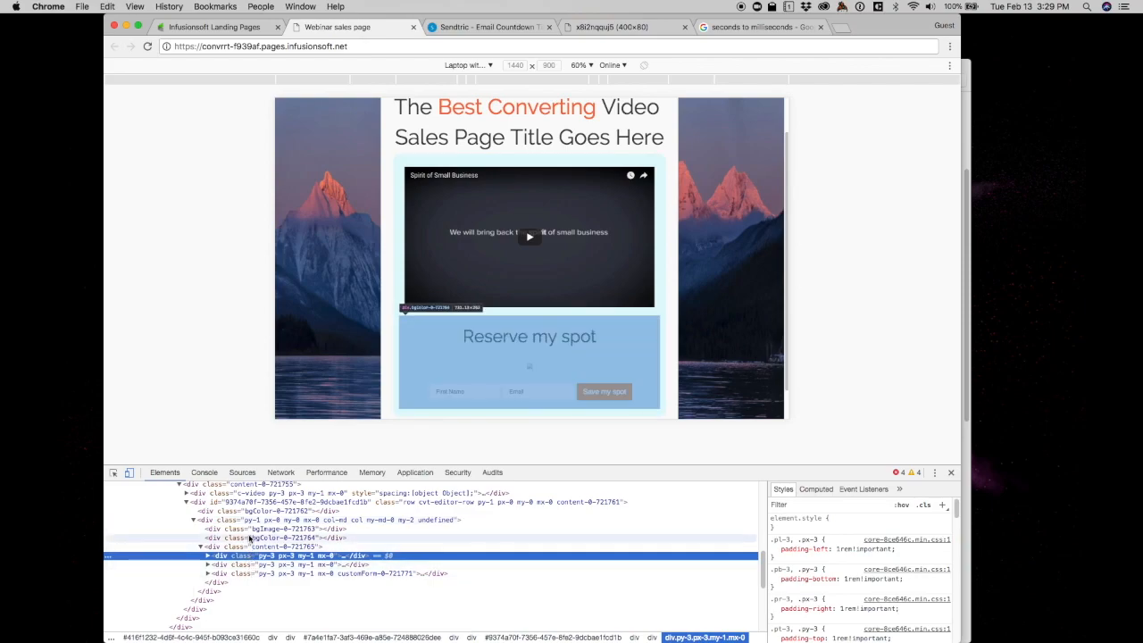
left_click(246, 504)
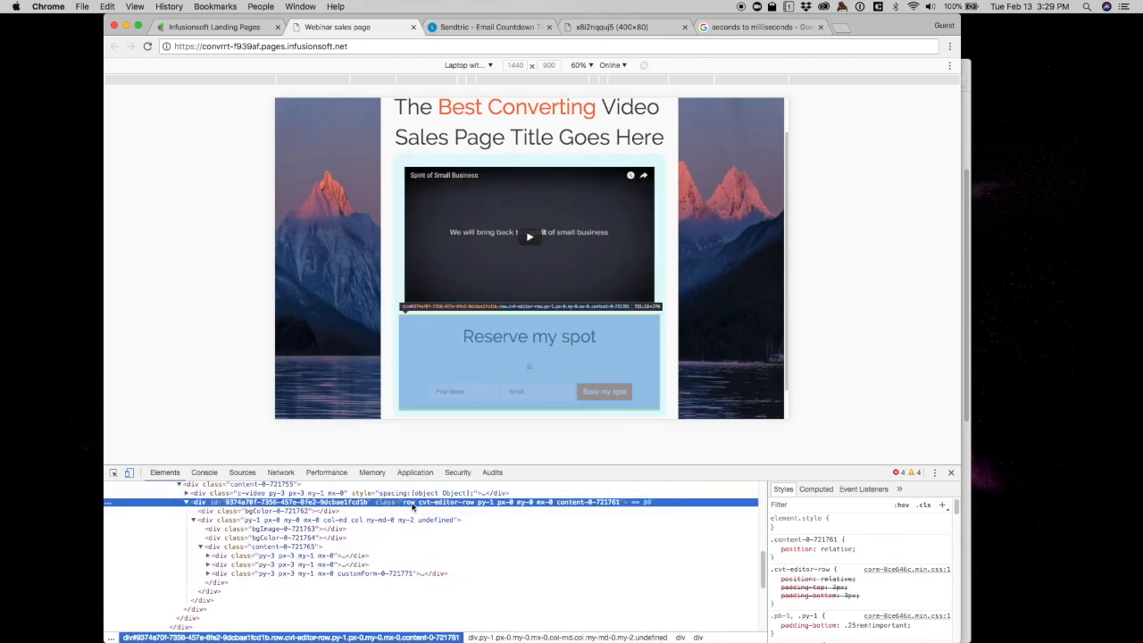
double_click(237, 503)
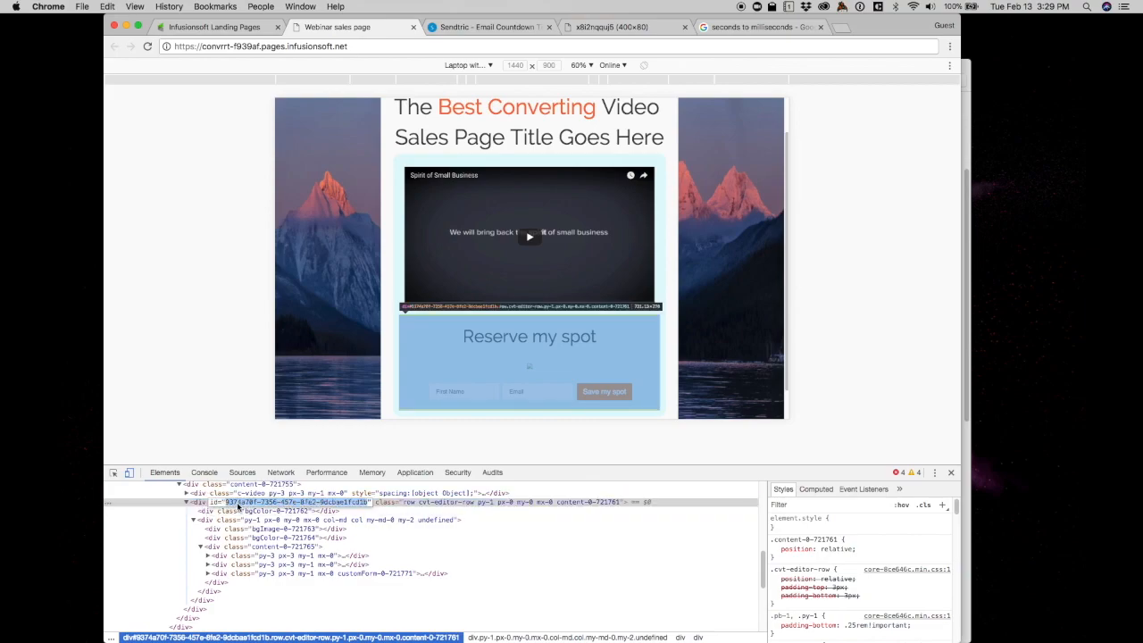
Return to the landing page editor and check the row ID and timeout value in the script.
left_click(228, 28)
left_click_drag(705, 474, 595, 487)
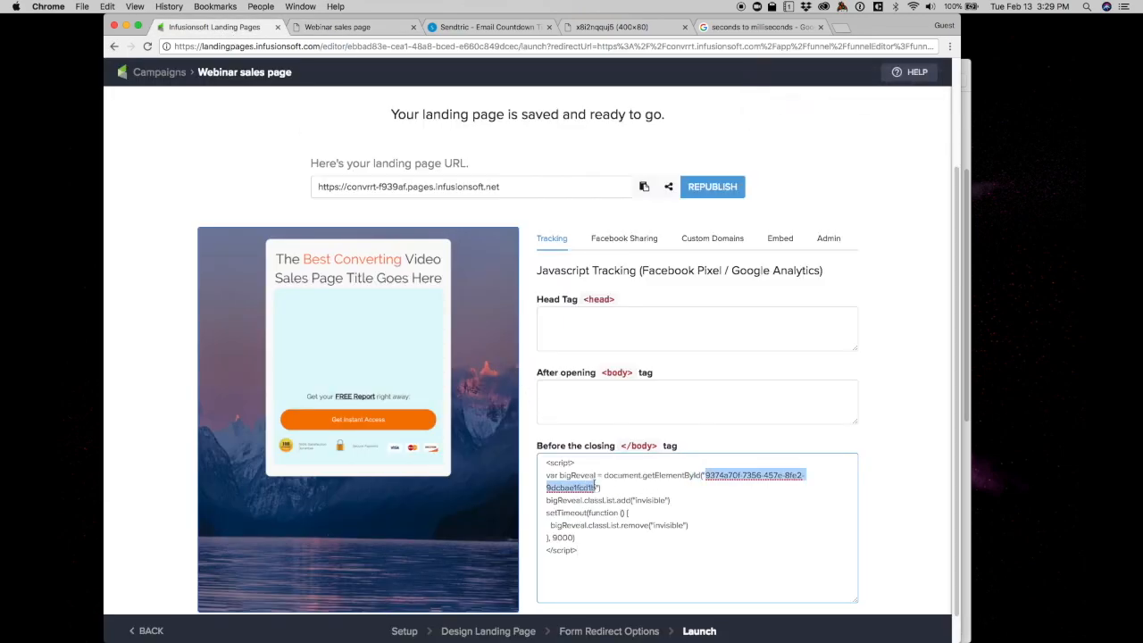
double_click(562, 536)
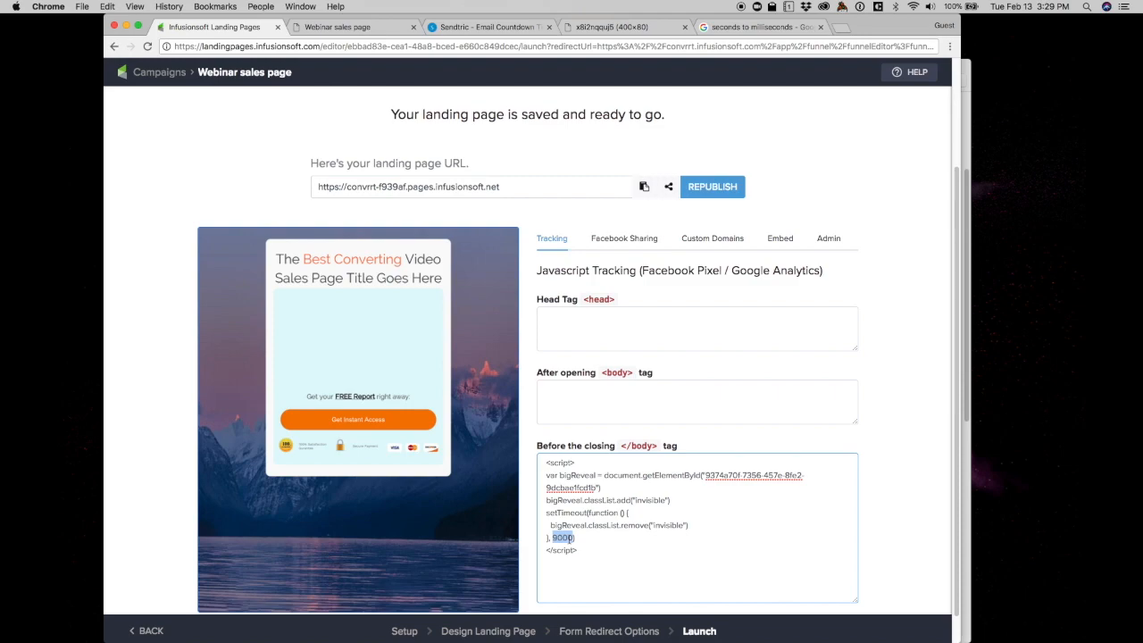
left_click(544, 460)
left_click(577, 446)
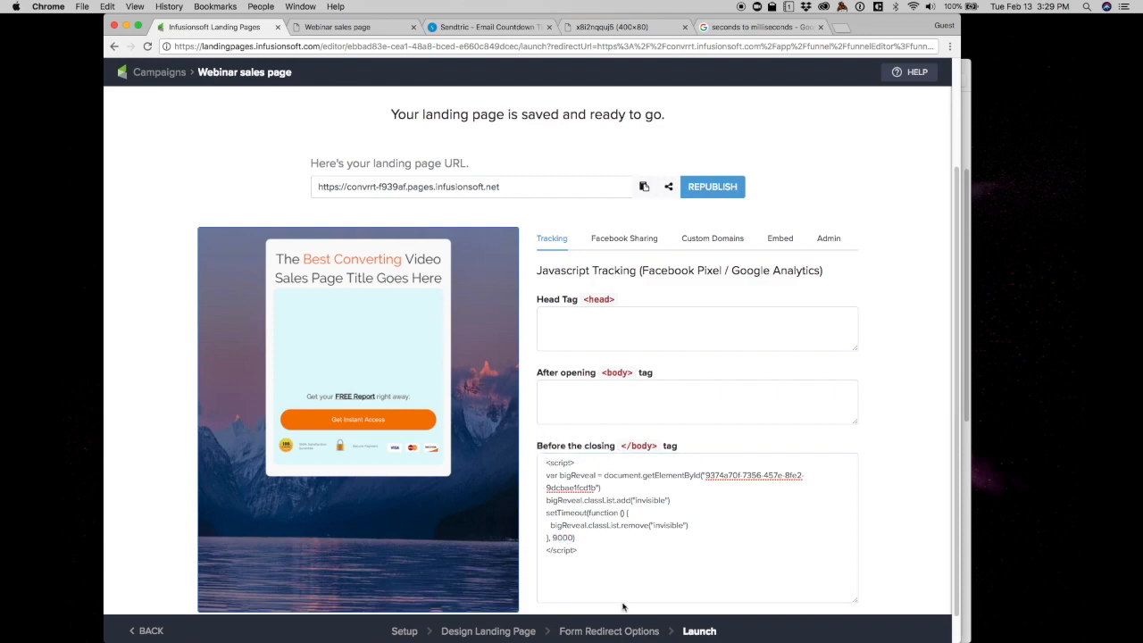